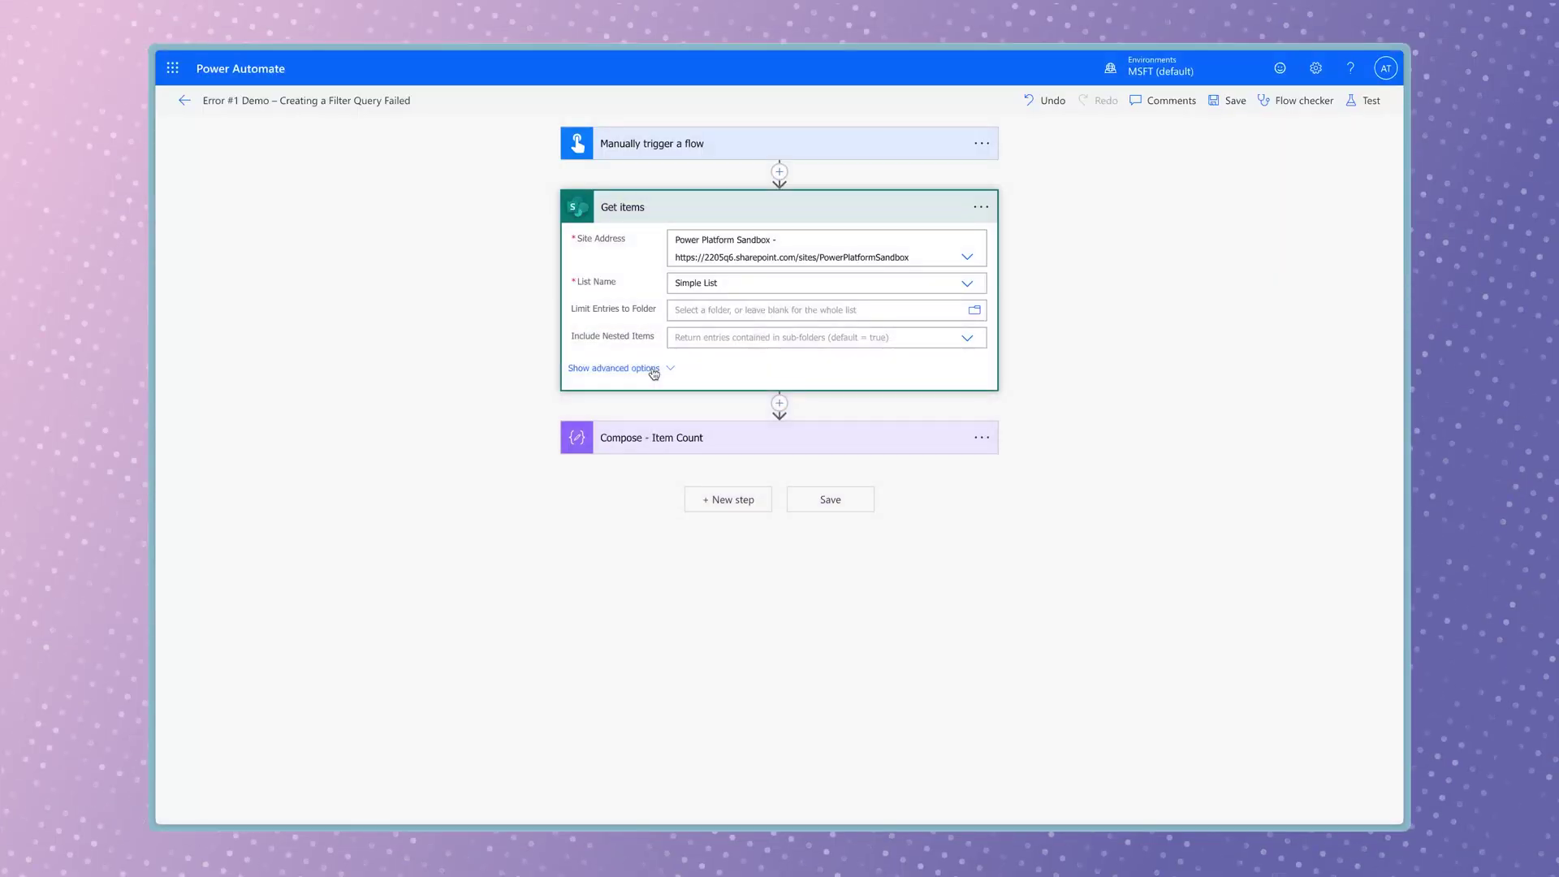
# Run a manual test of the flow with the Date and Time ne null filter and open the failed run
pyautogui.click(654, 370)
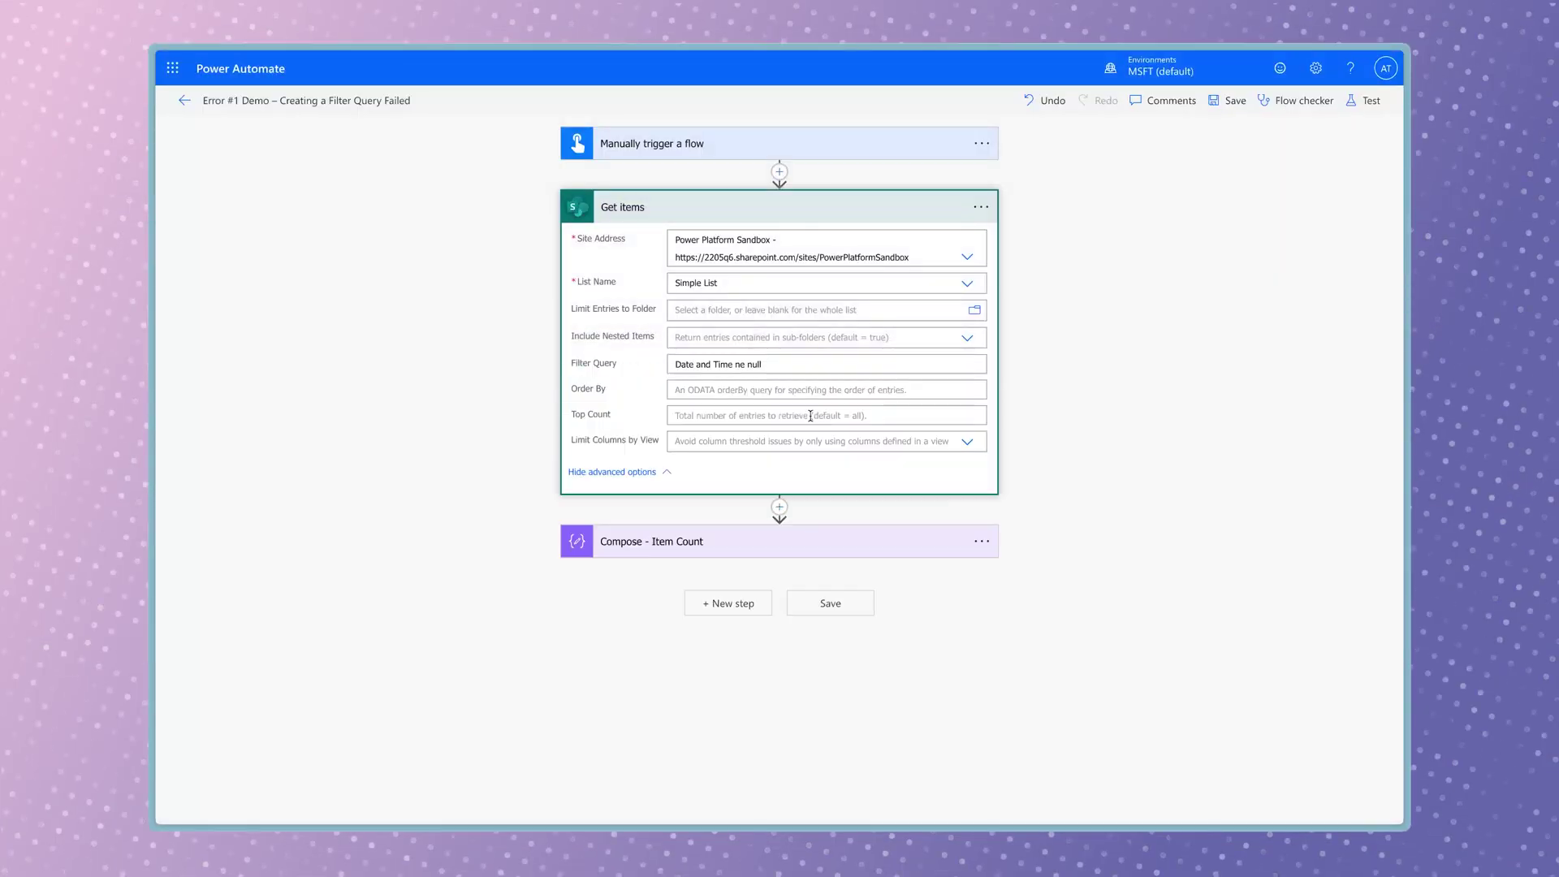
pyautogui.click(1347, 111)
pyautogui.click(1157, 797)
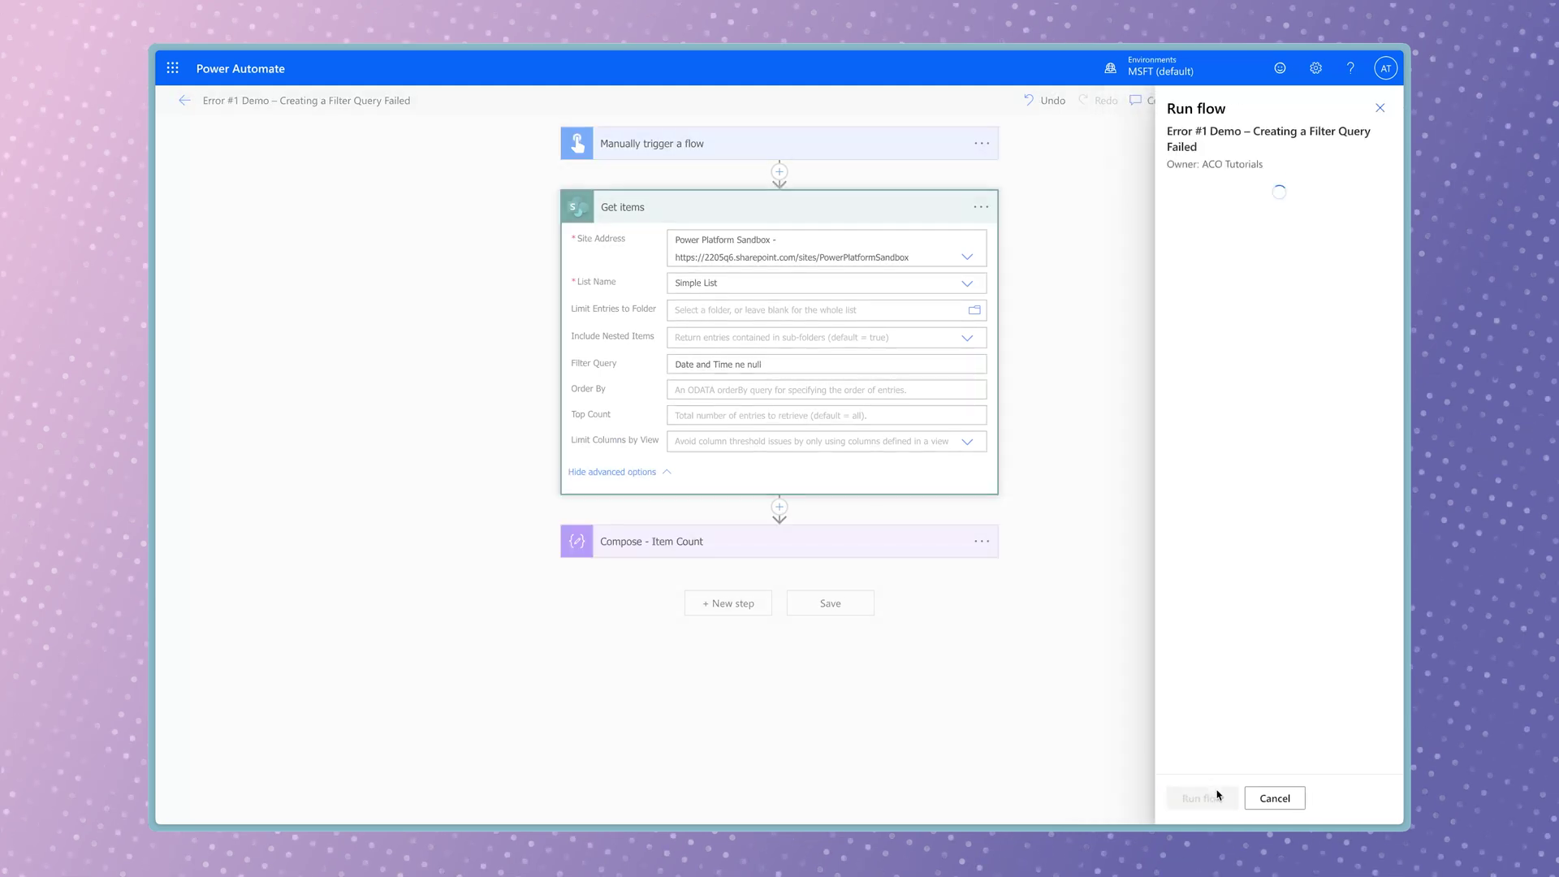
pyautogui.click(1201, 797)
pyautogui.click(1194, 797)
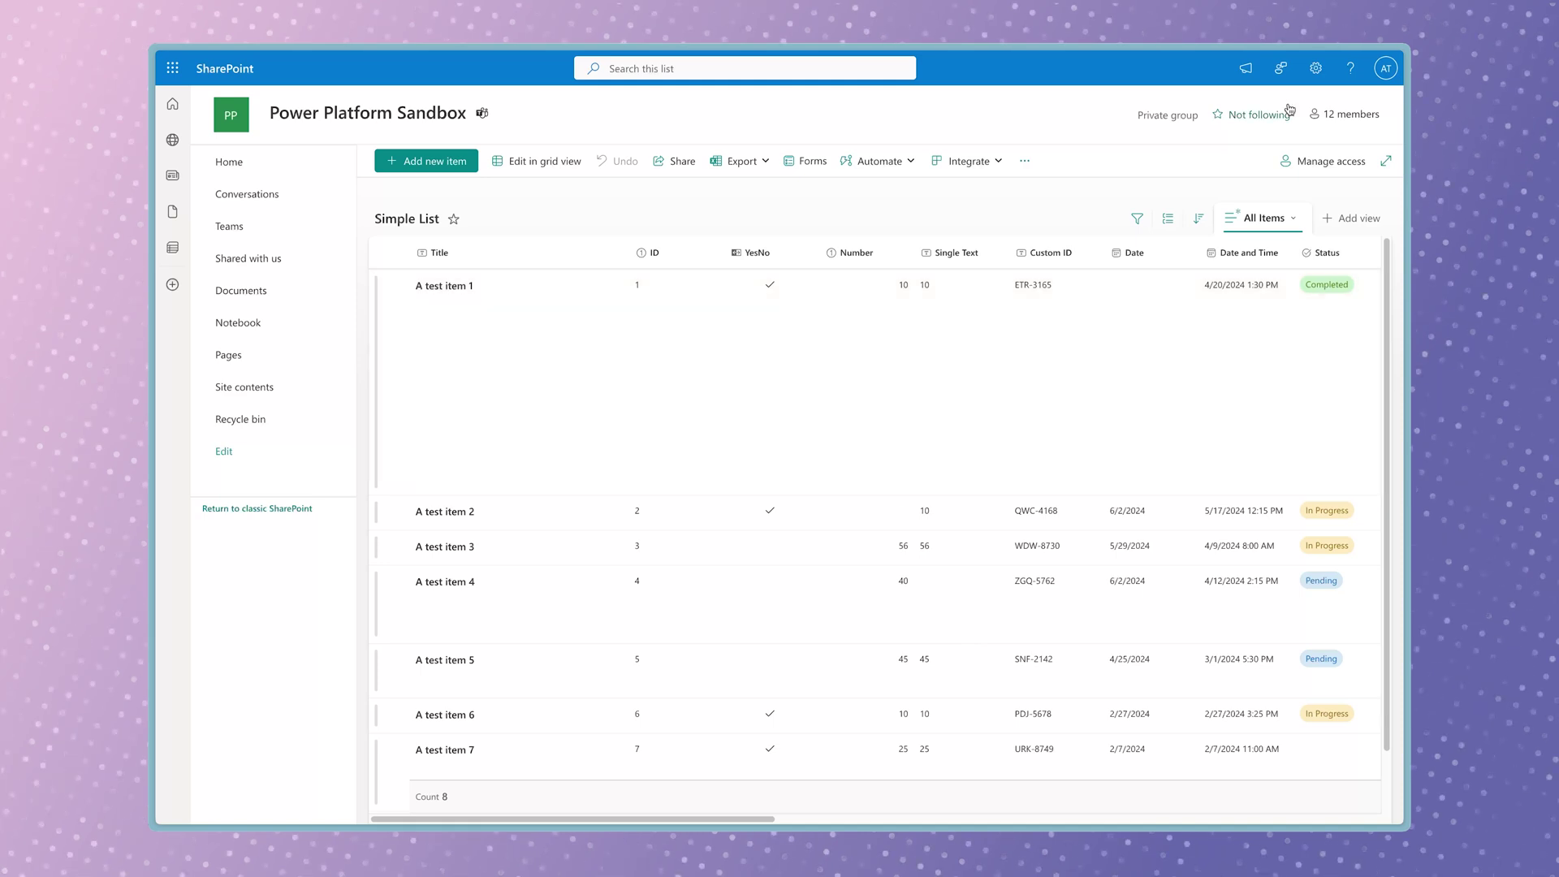
# Open the Simple List's Date and Time column settings and read Field=DateandTime in the URL
pyautogui.click(1315, 68)
pyautogui.click(1231, 211)
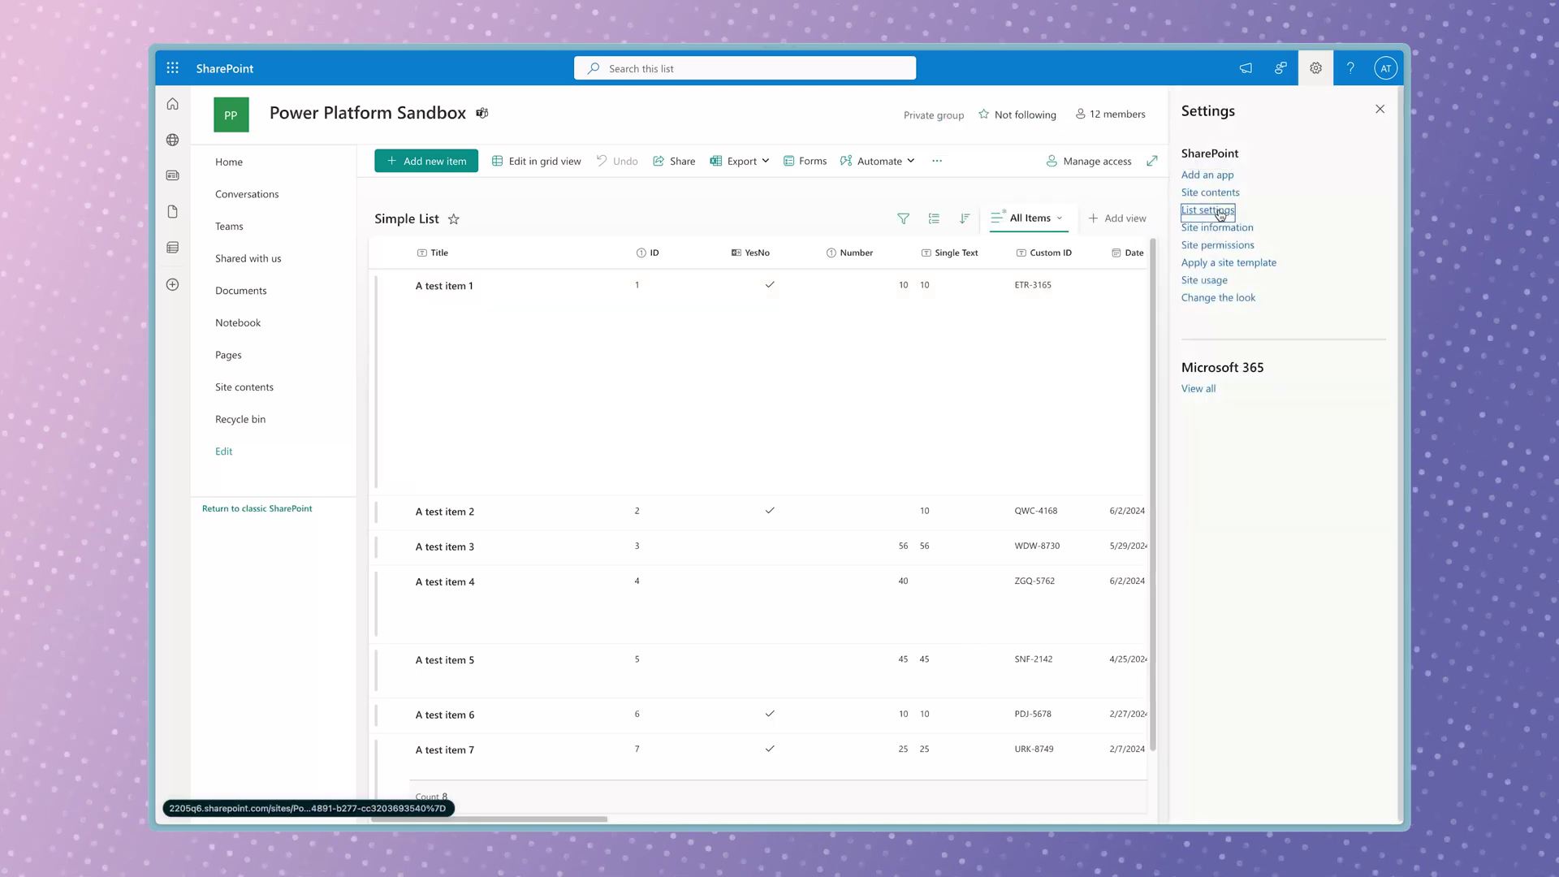
pyautogui.click(367, 717)
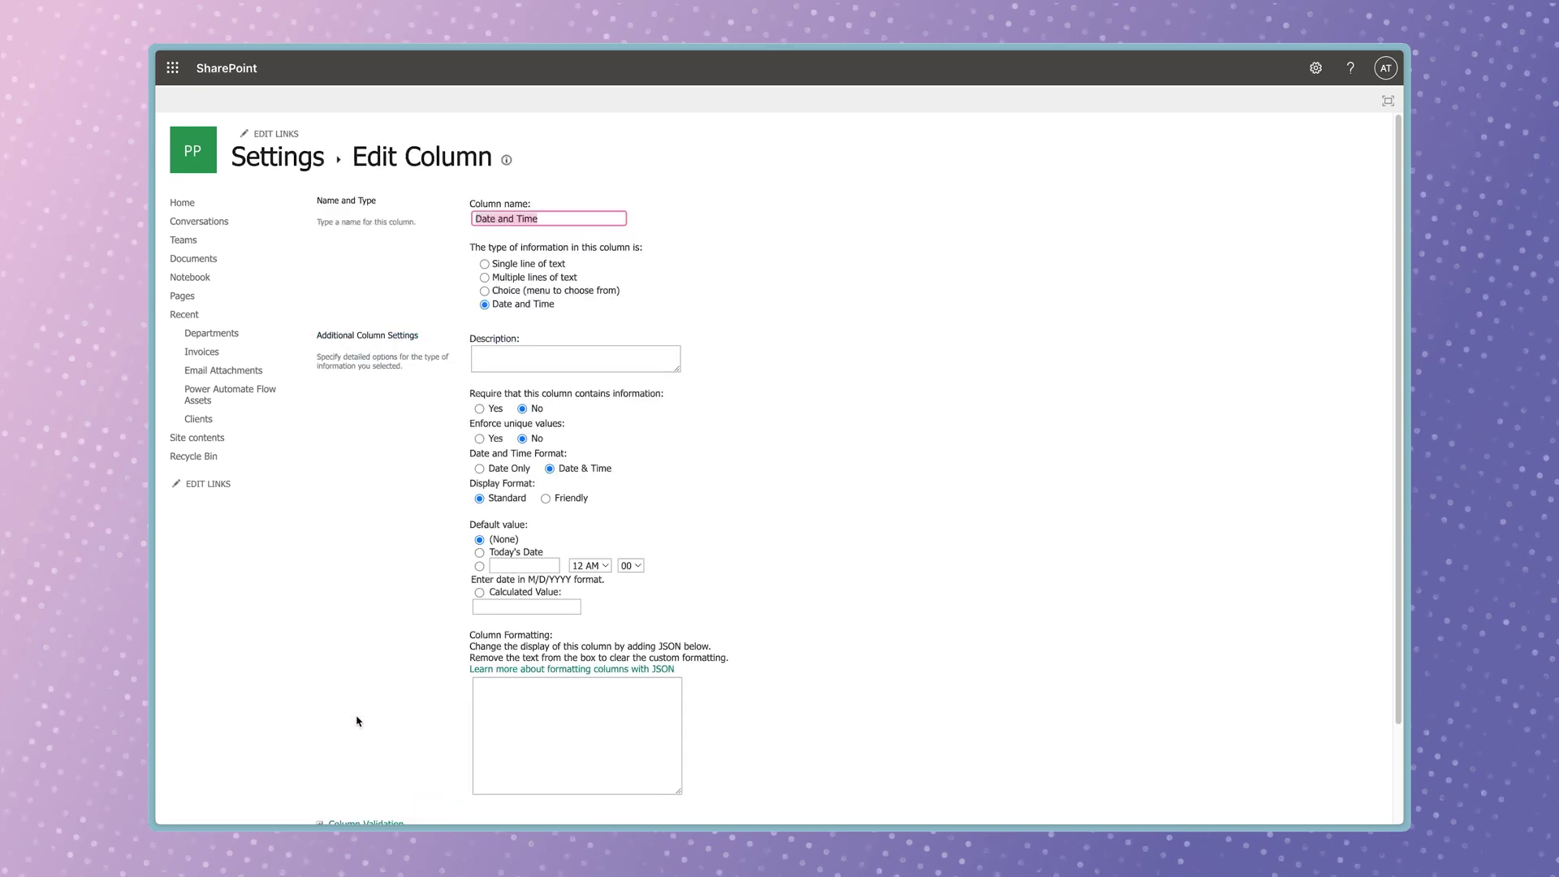
pyautogui.press('super+s')
pyautogui.click(223, 89)
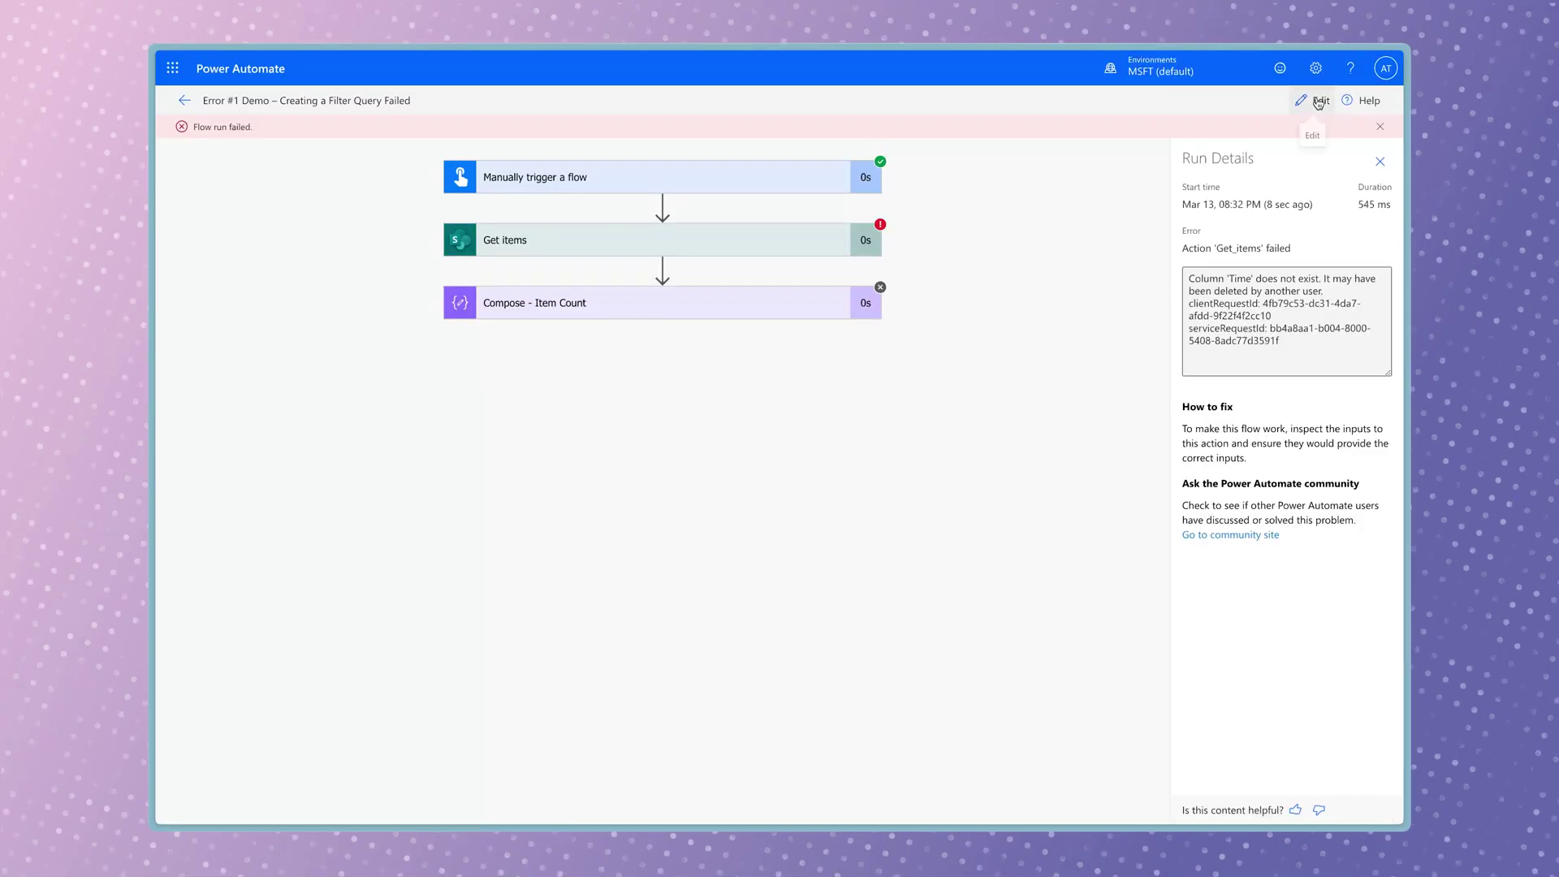
# Edit the Get items filter query, replacing 'Date and Time' with DateandTime
pyautogui.click(1313, 99)
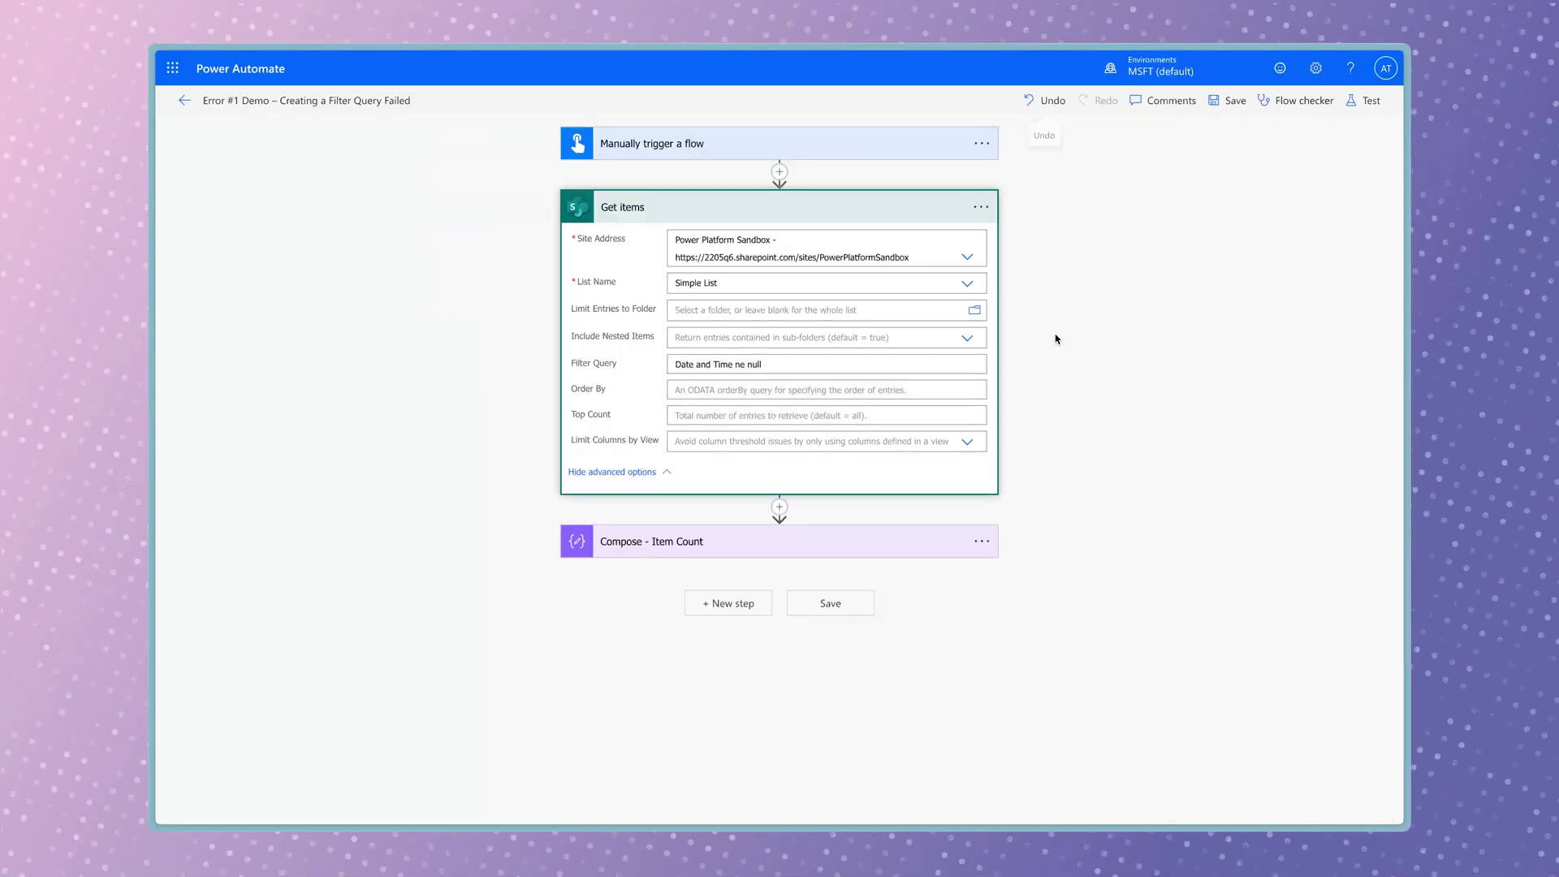
pyautogui.moveTo(731, 363); pyautogui.dragTo(653, 367)
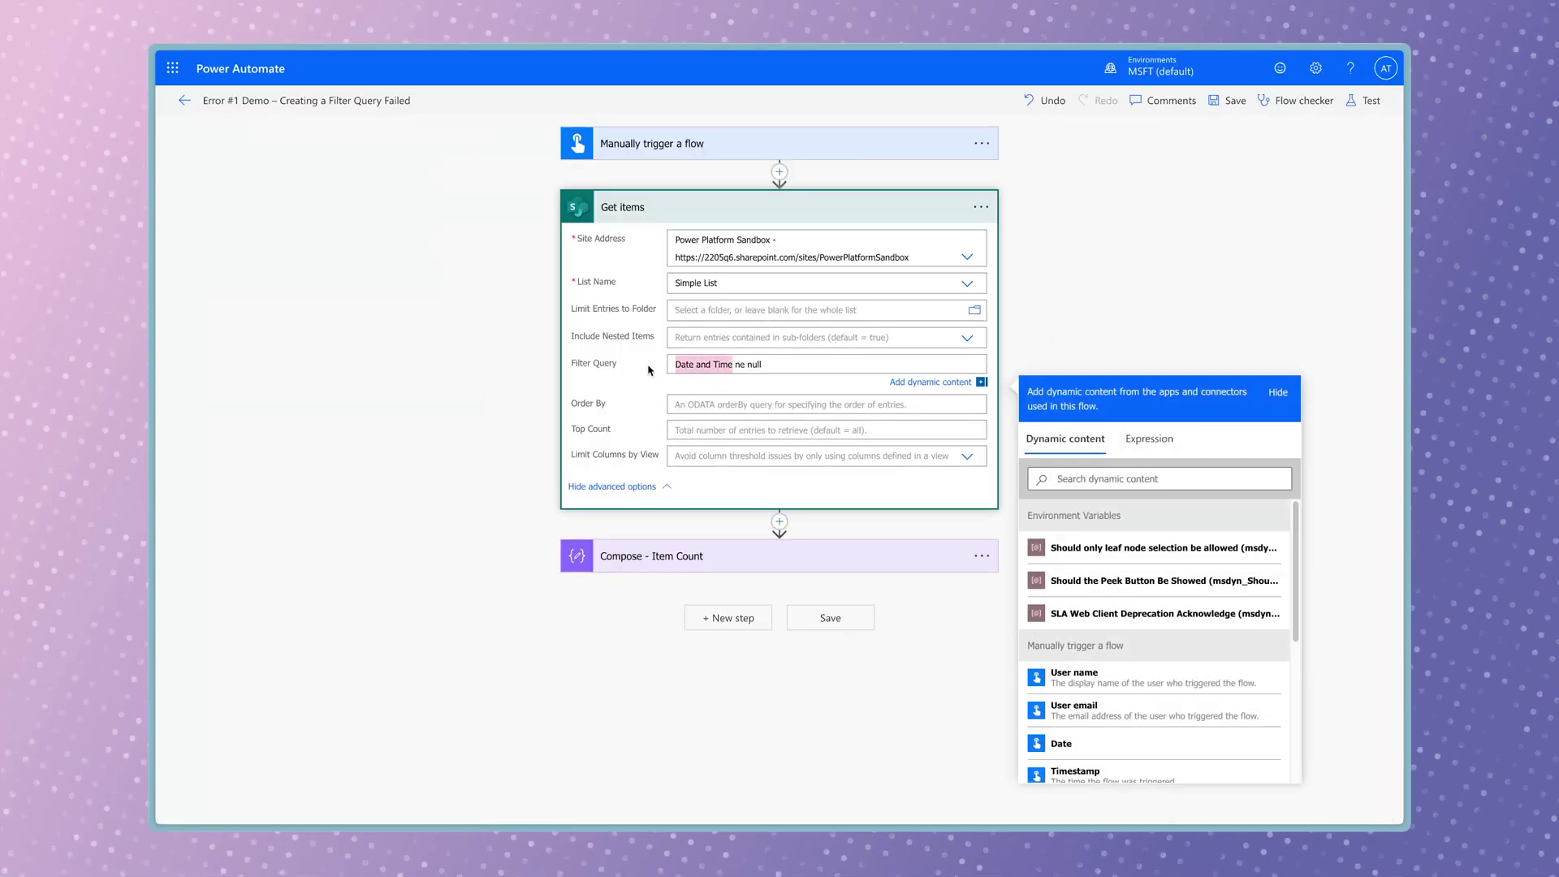
pyautogui.write('DateandTime')
# Save and test the flow, then check the Compose - Item Count result of 7
pyautogui.click(1363, 100)
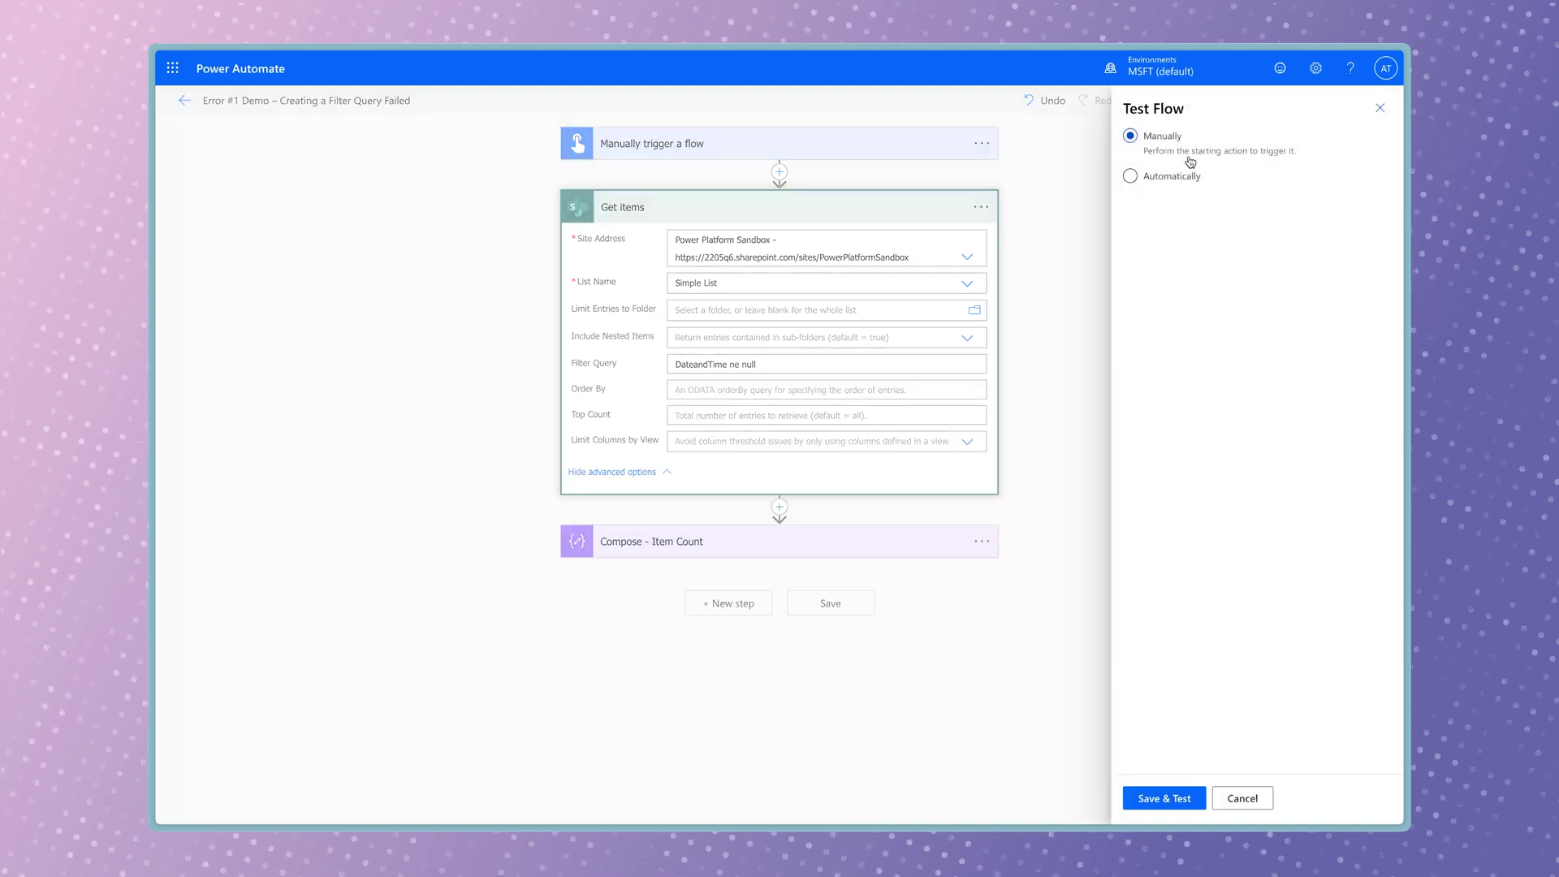
pyautogui.click(1186, 798)
pyautogui.click(1193, 798)
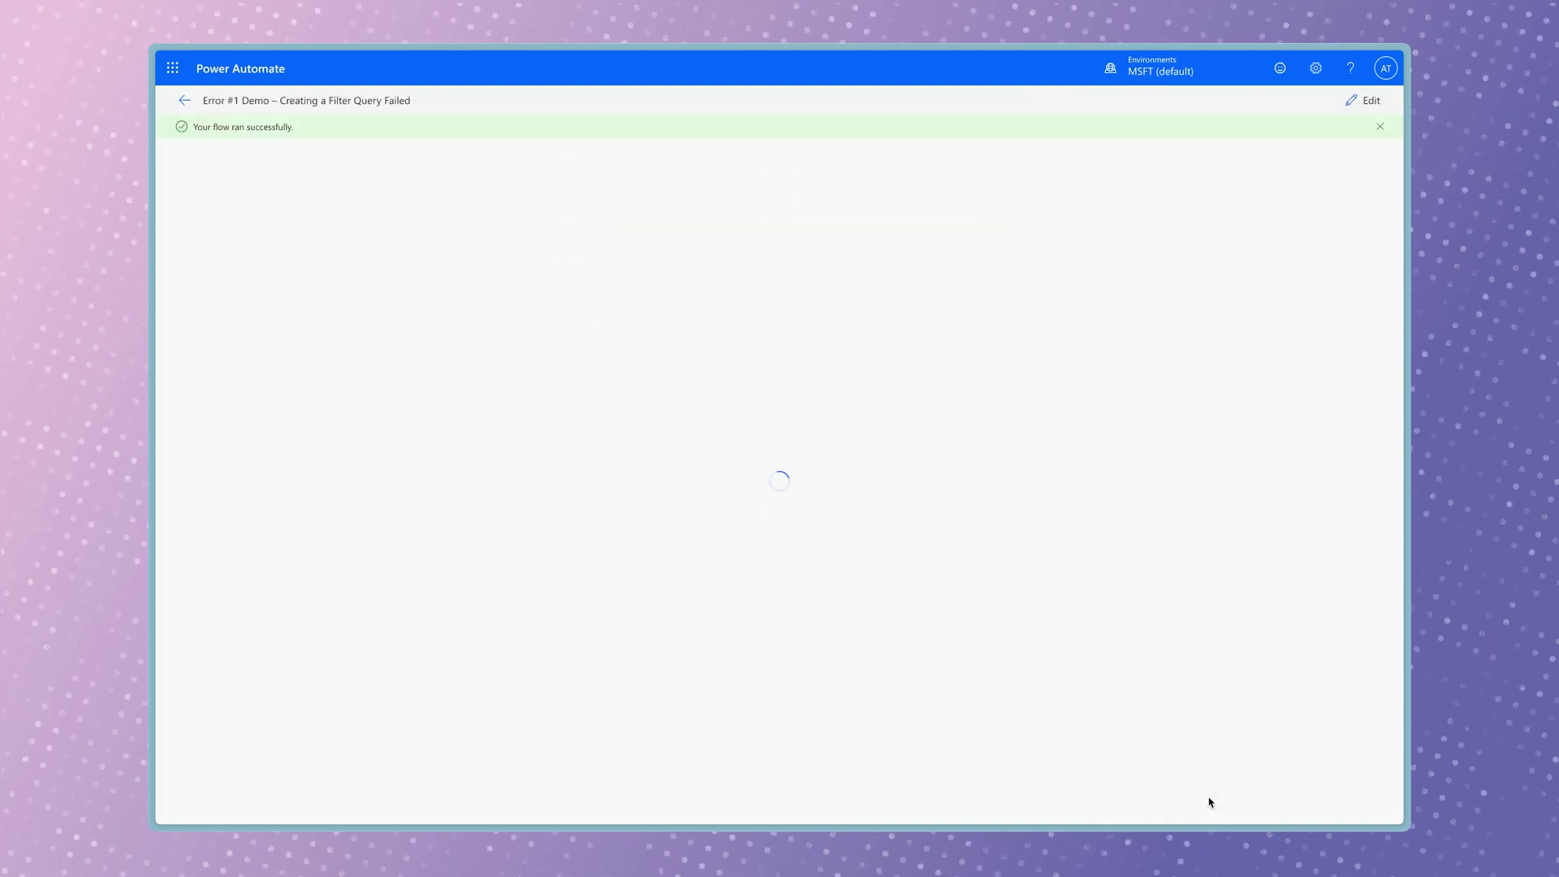
pyautogui.click(842, 315)
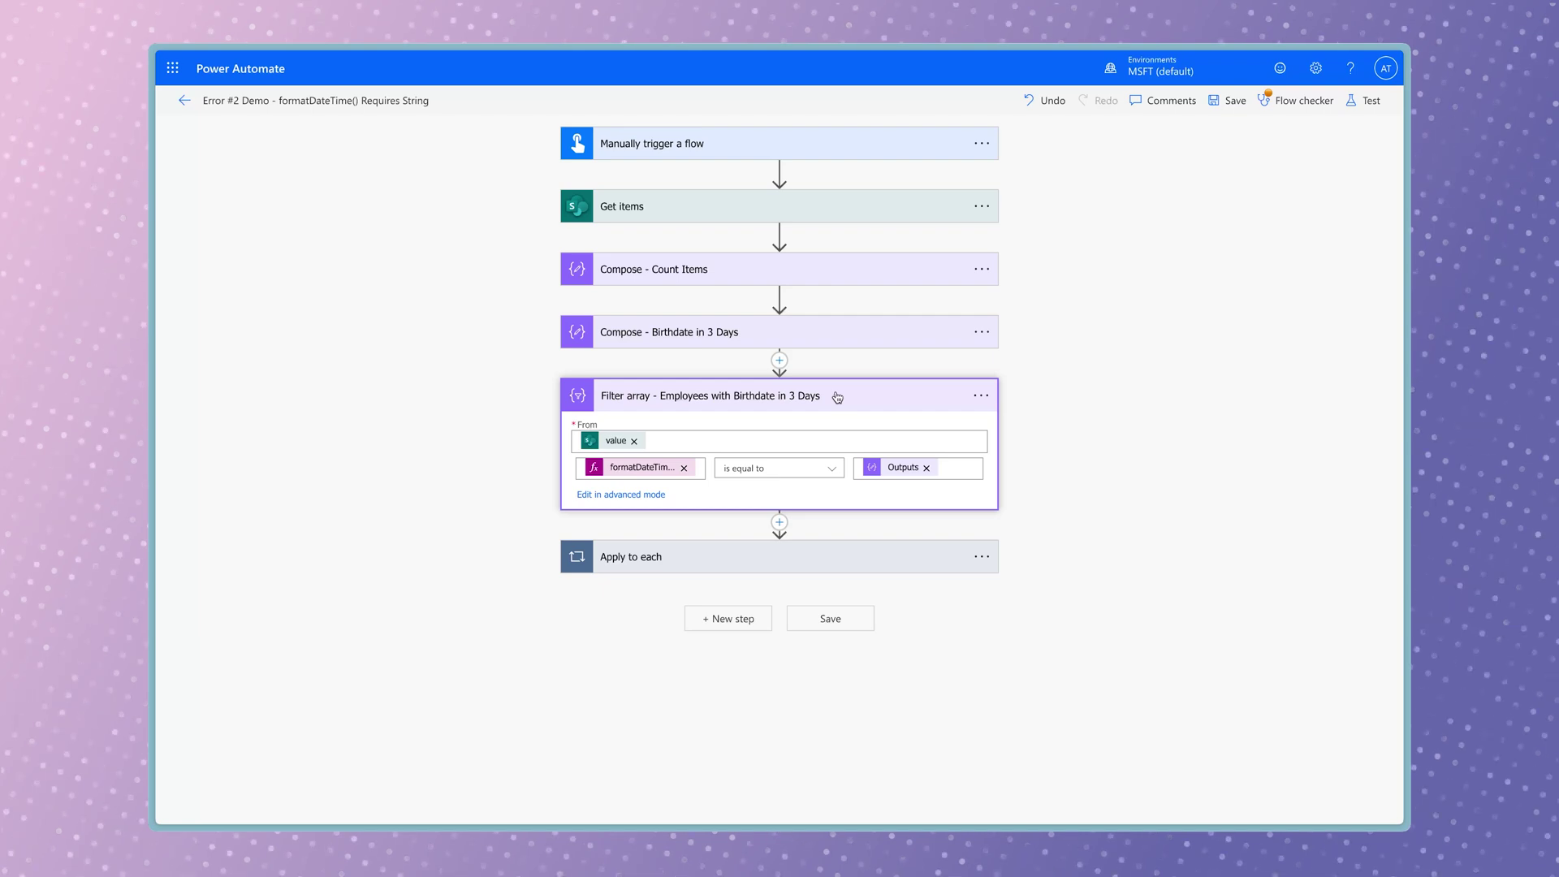
# Run a manual test of the birthday-email flow and review the failed Filter array step
pyautogui.click(807, 556)
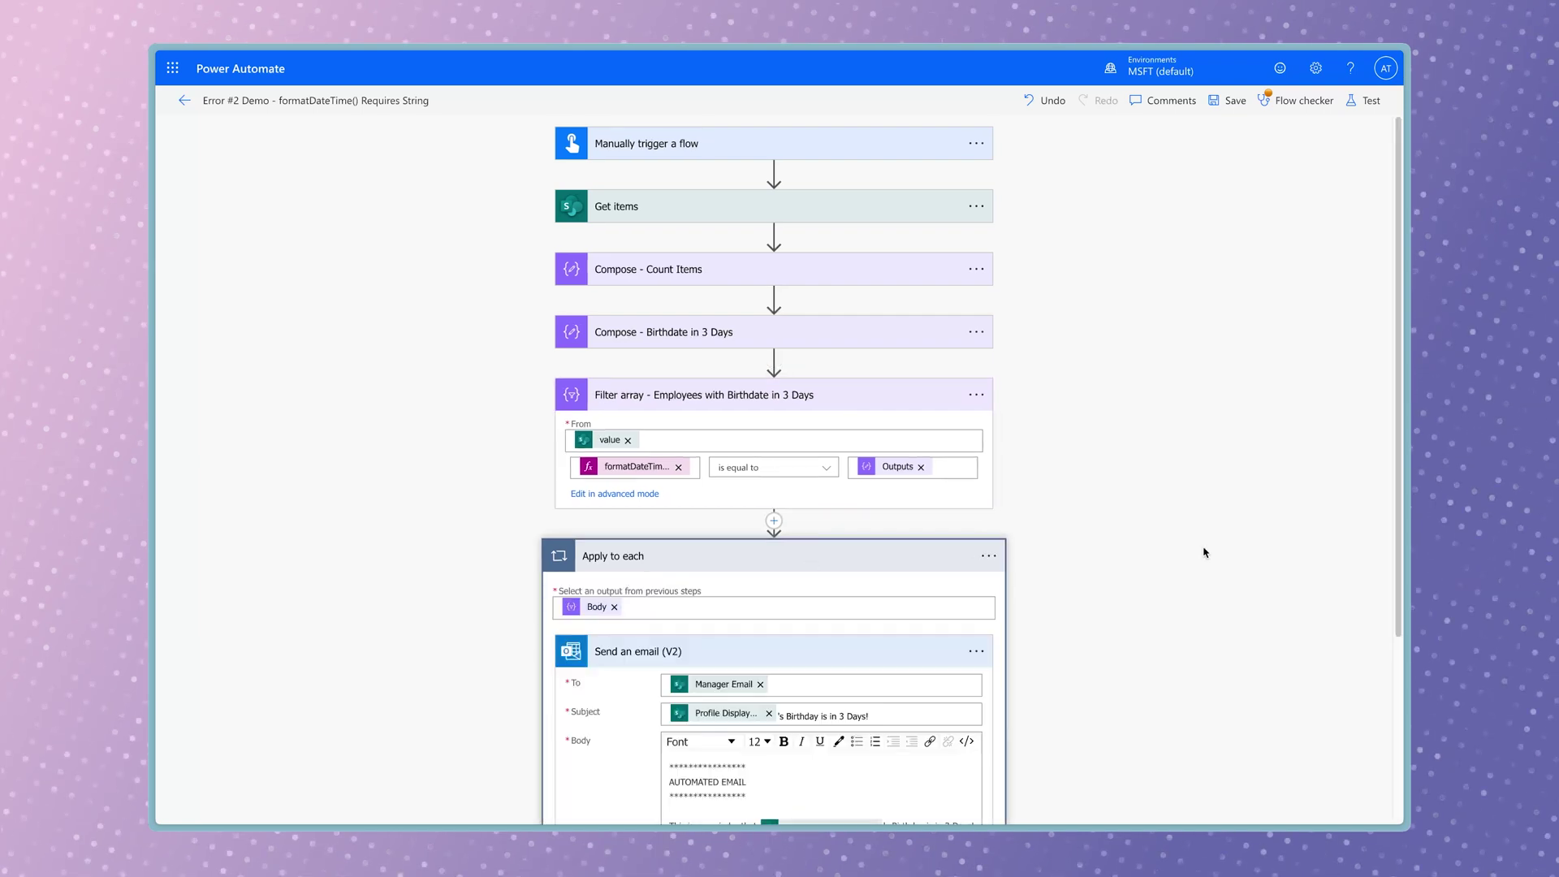
pyautogui.click(1364, 99)
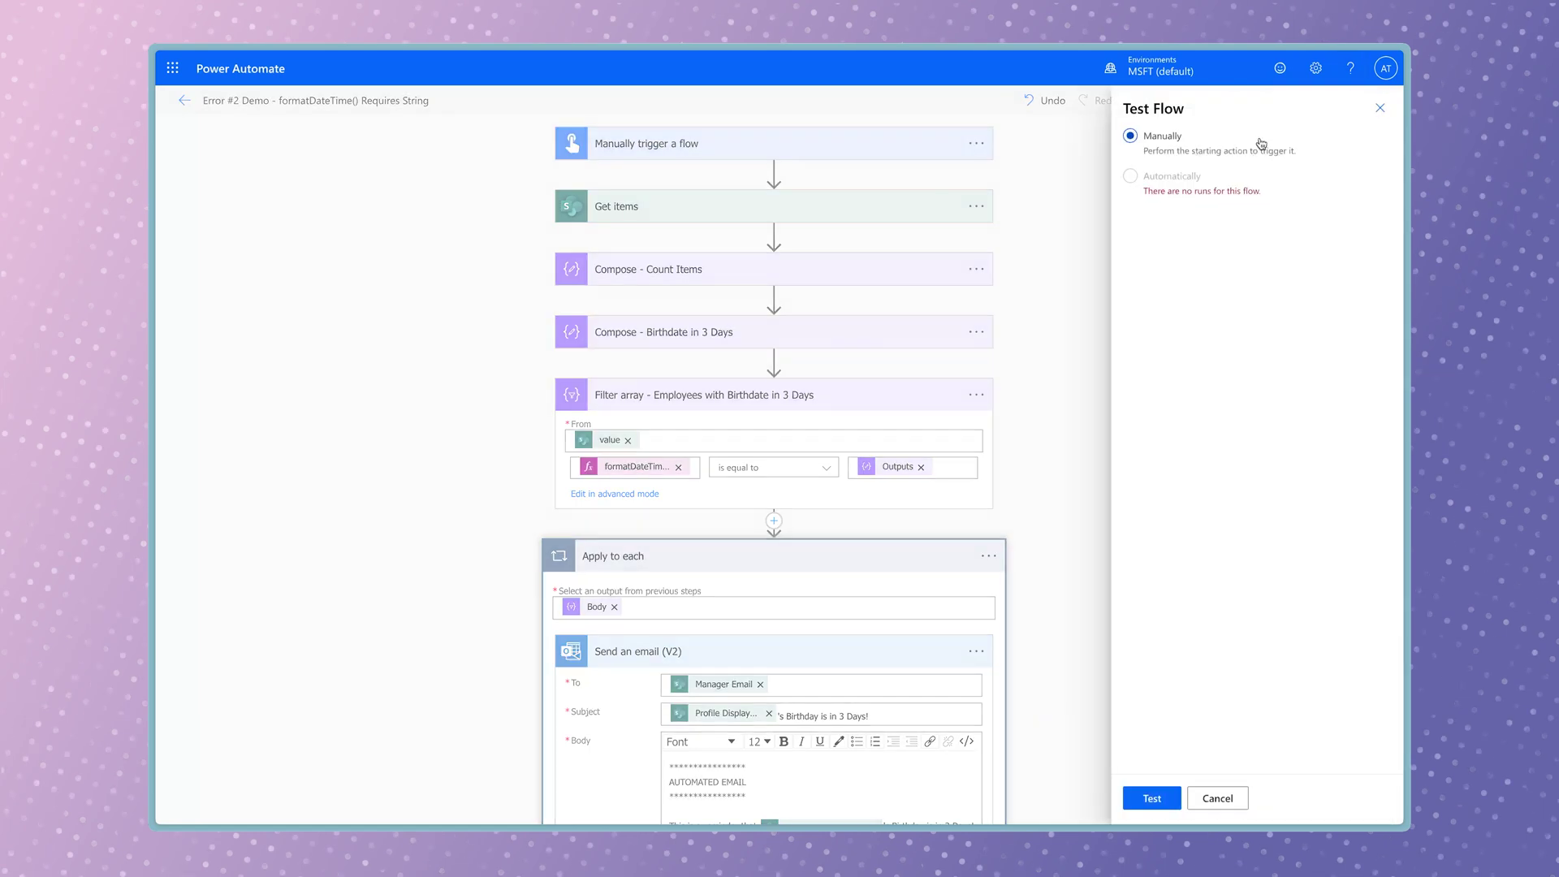
pyautogui.click(1148, 798)
pyautogui.click(1202, 798)
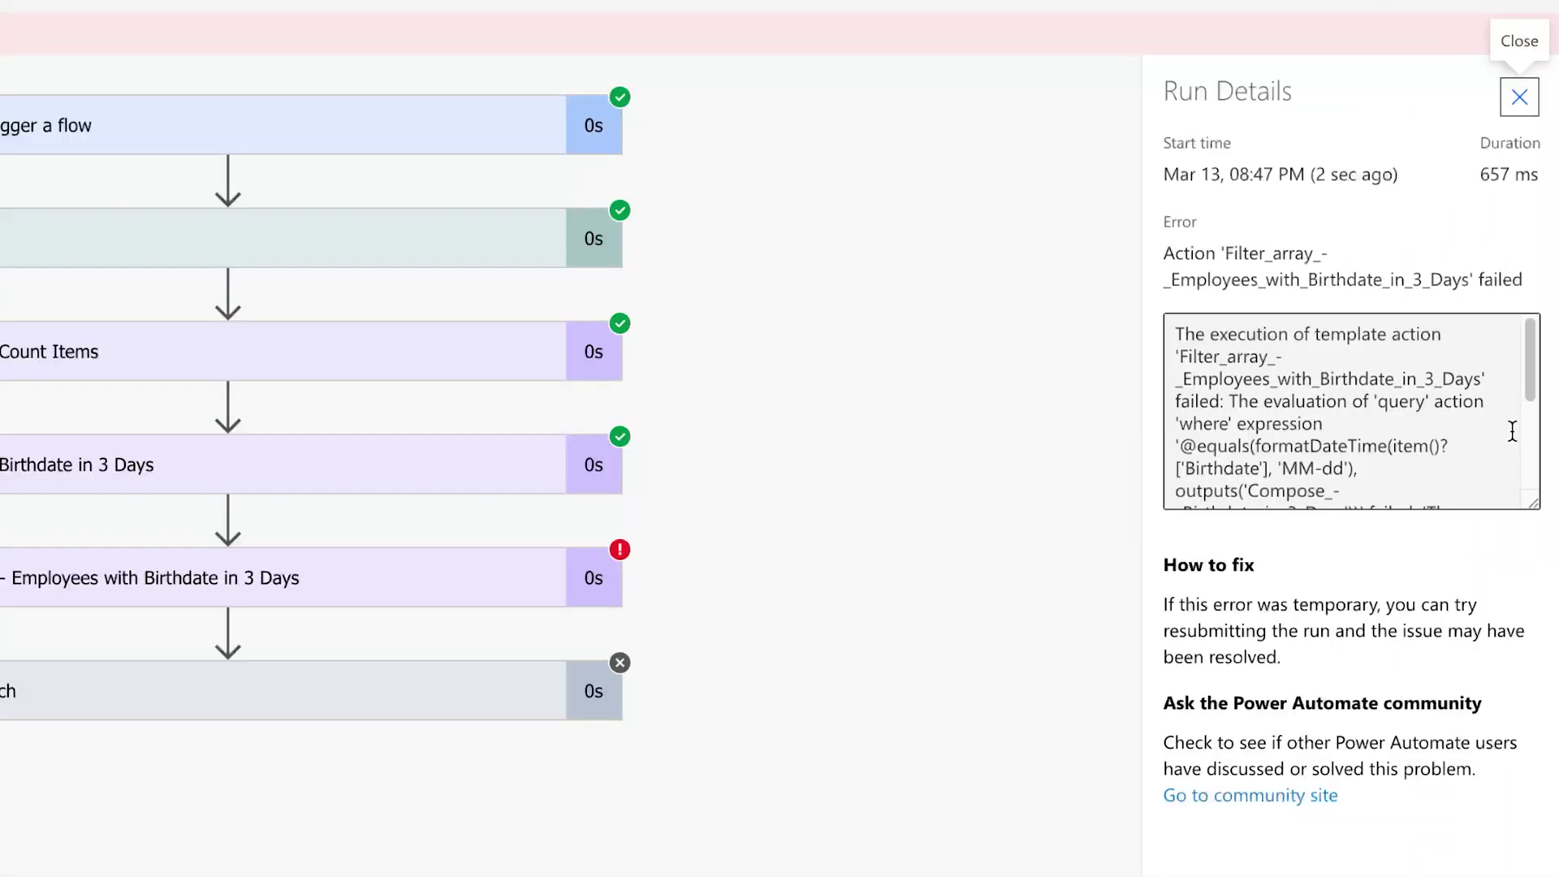
pyautogui.scroll(-5, 1511, 431)
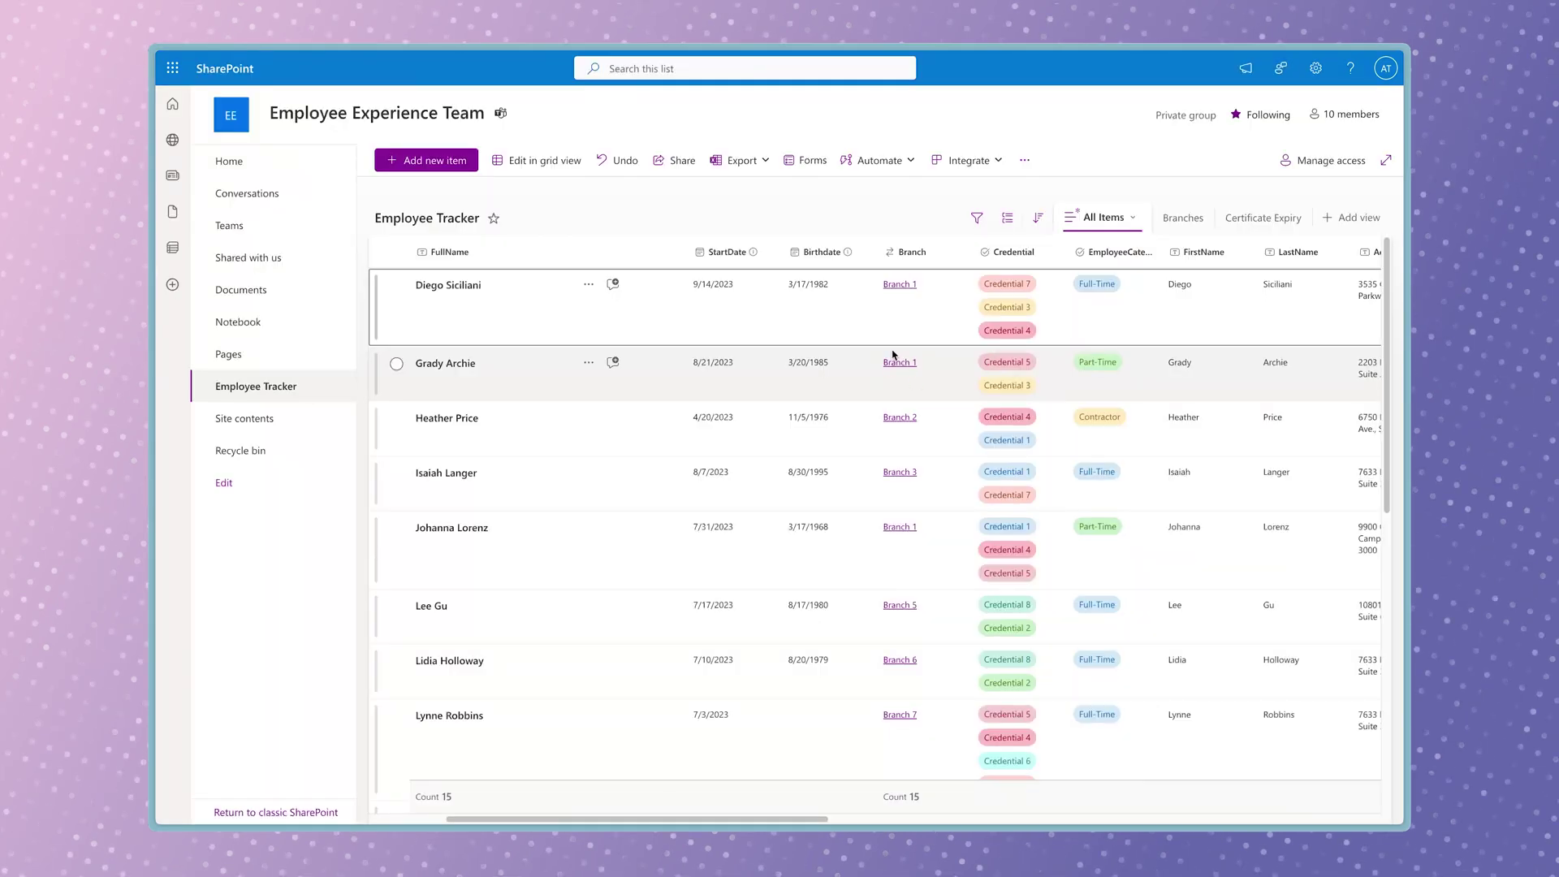
pyautogui.scroll(-10, 893, 355)
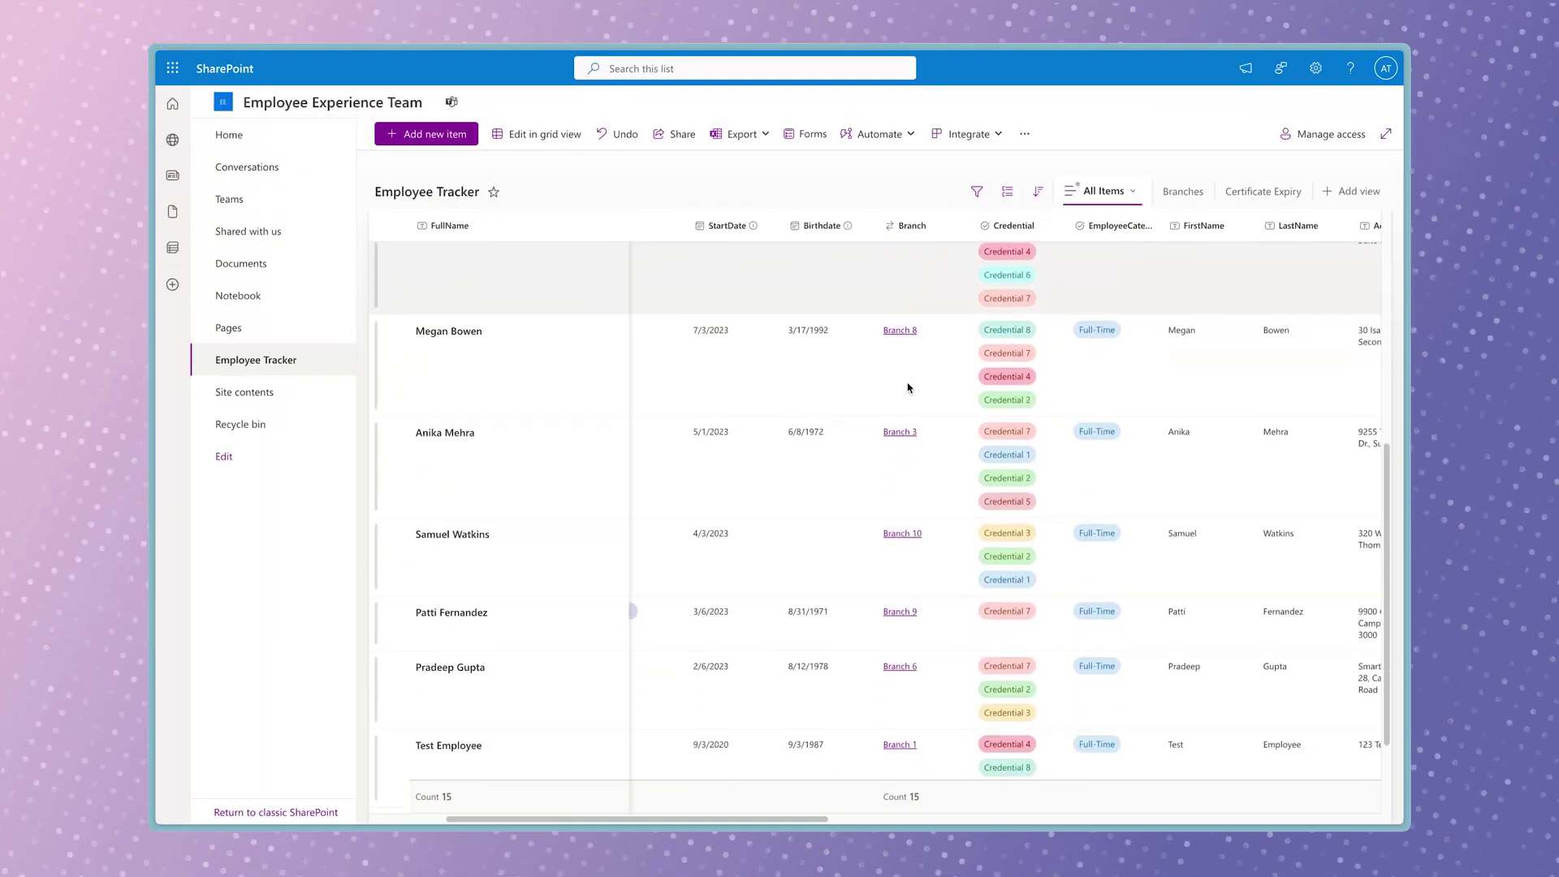
pyautogui.scroll(-1, 909, 385)
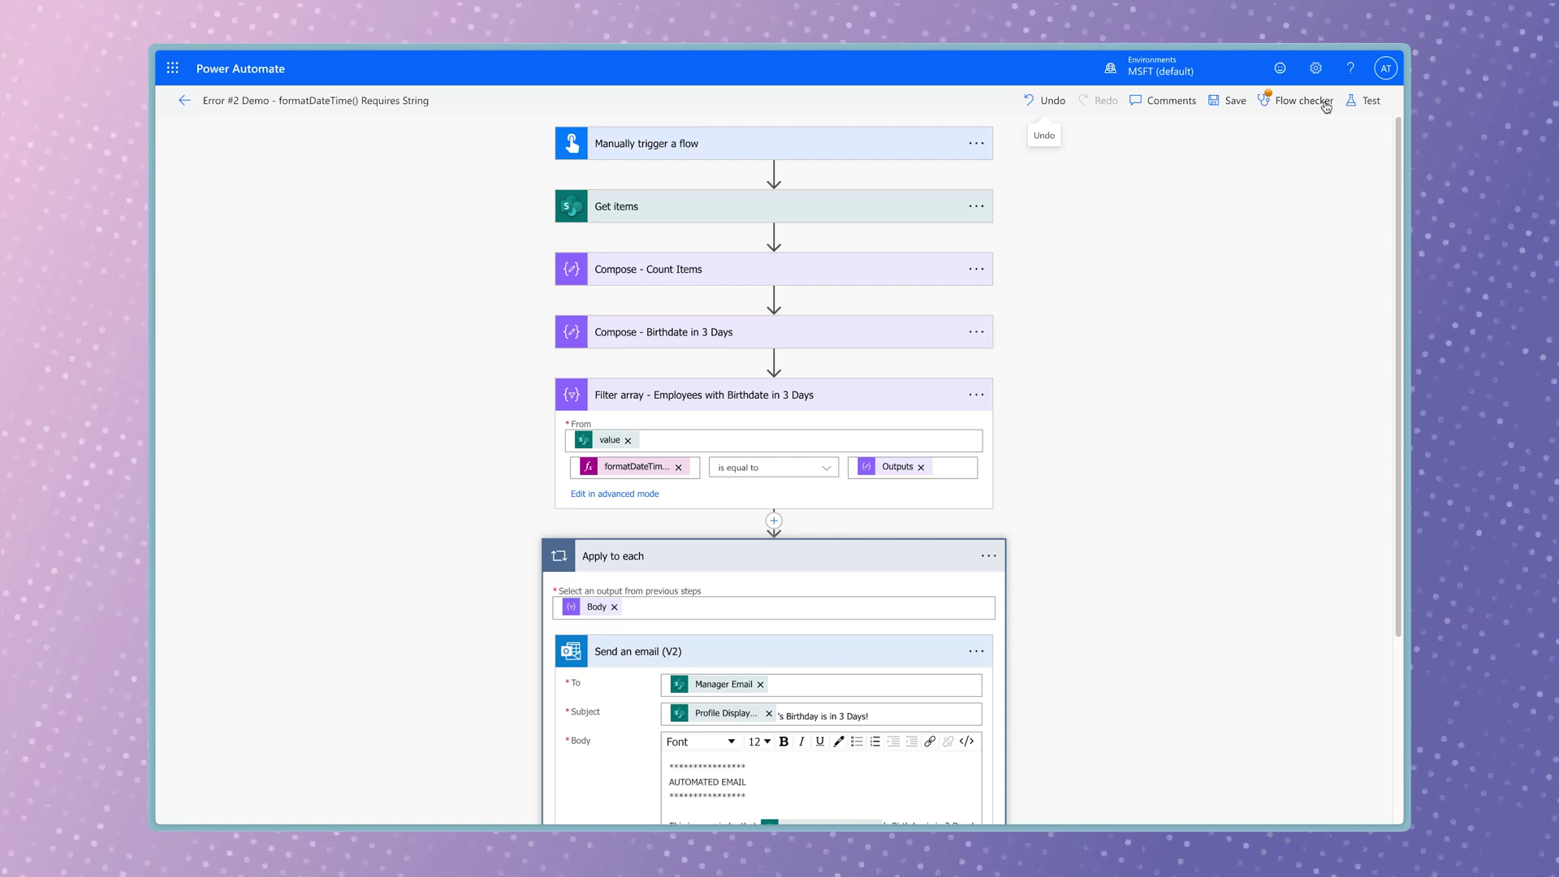
# Add the Birthdate ne null filter query to Get items, then save, test and review the loop's email results
pyautogui.click(842, 216)
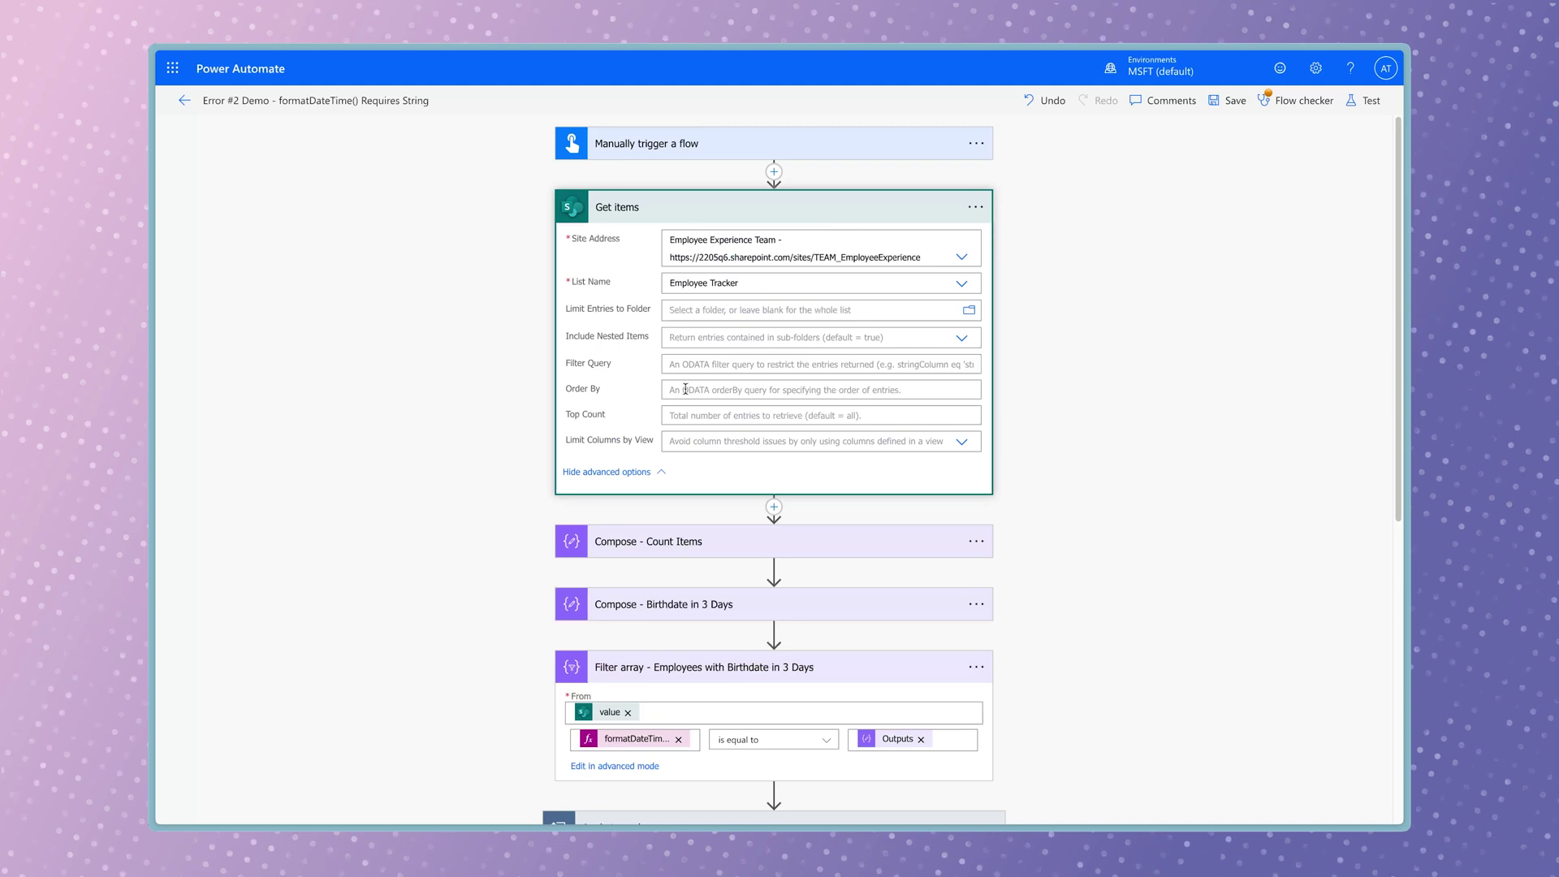
pyautogui.click(673, 364)
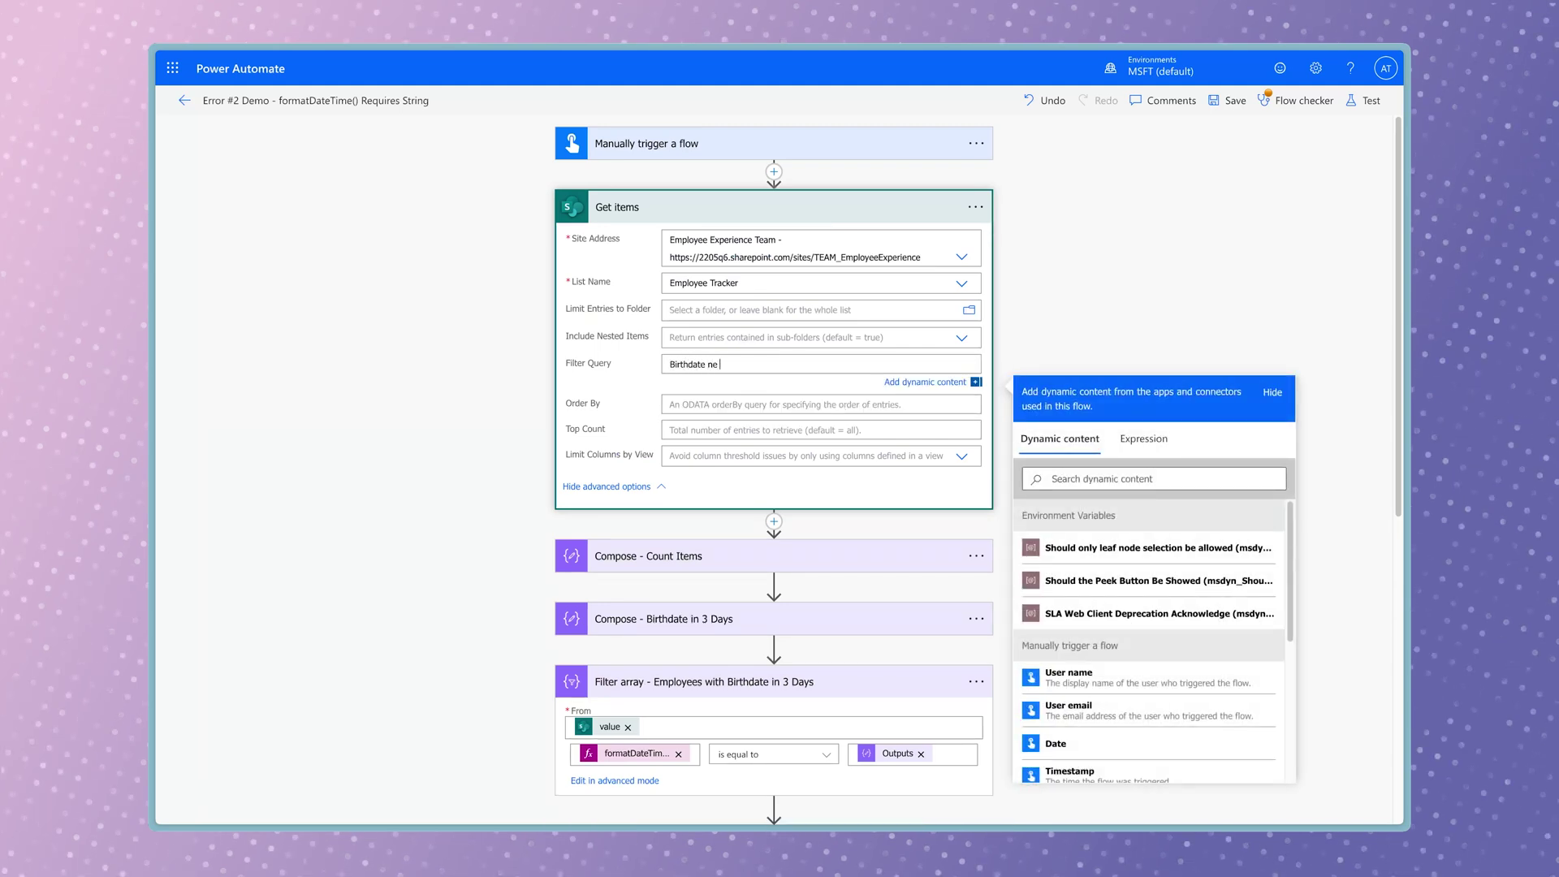
pyautogui.click(1357, 107)
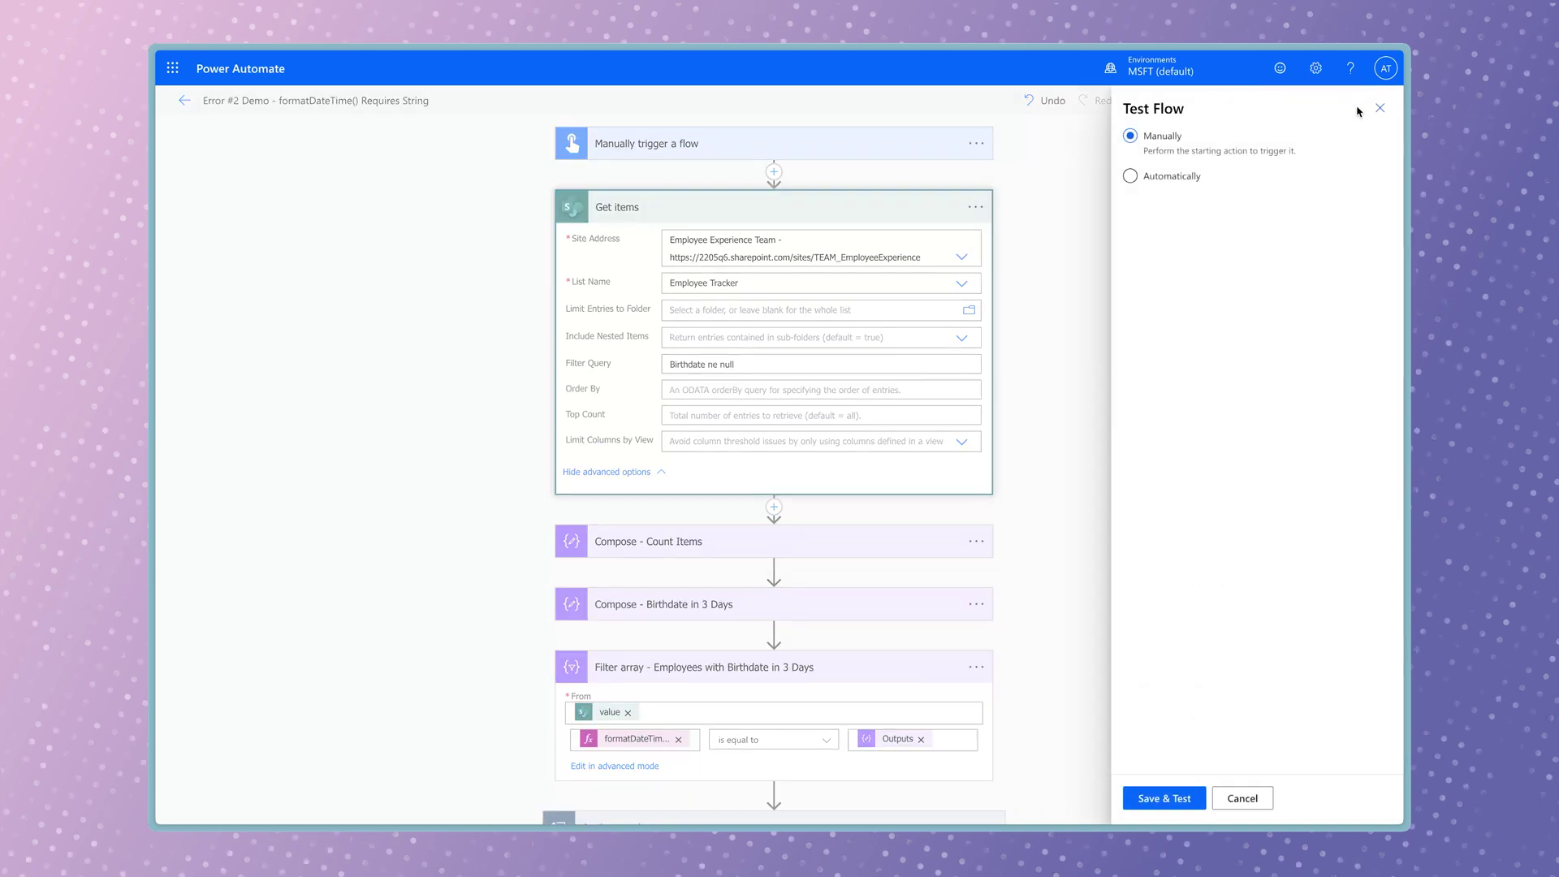
pyautogui.click(1194, 795)
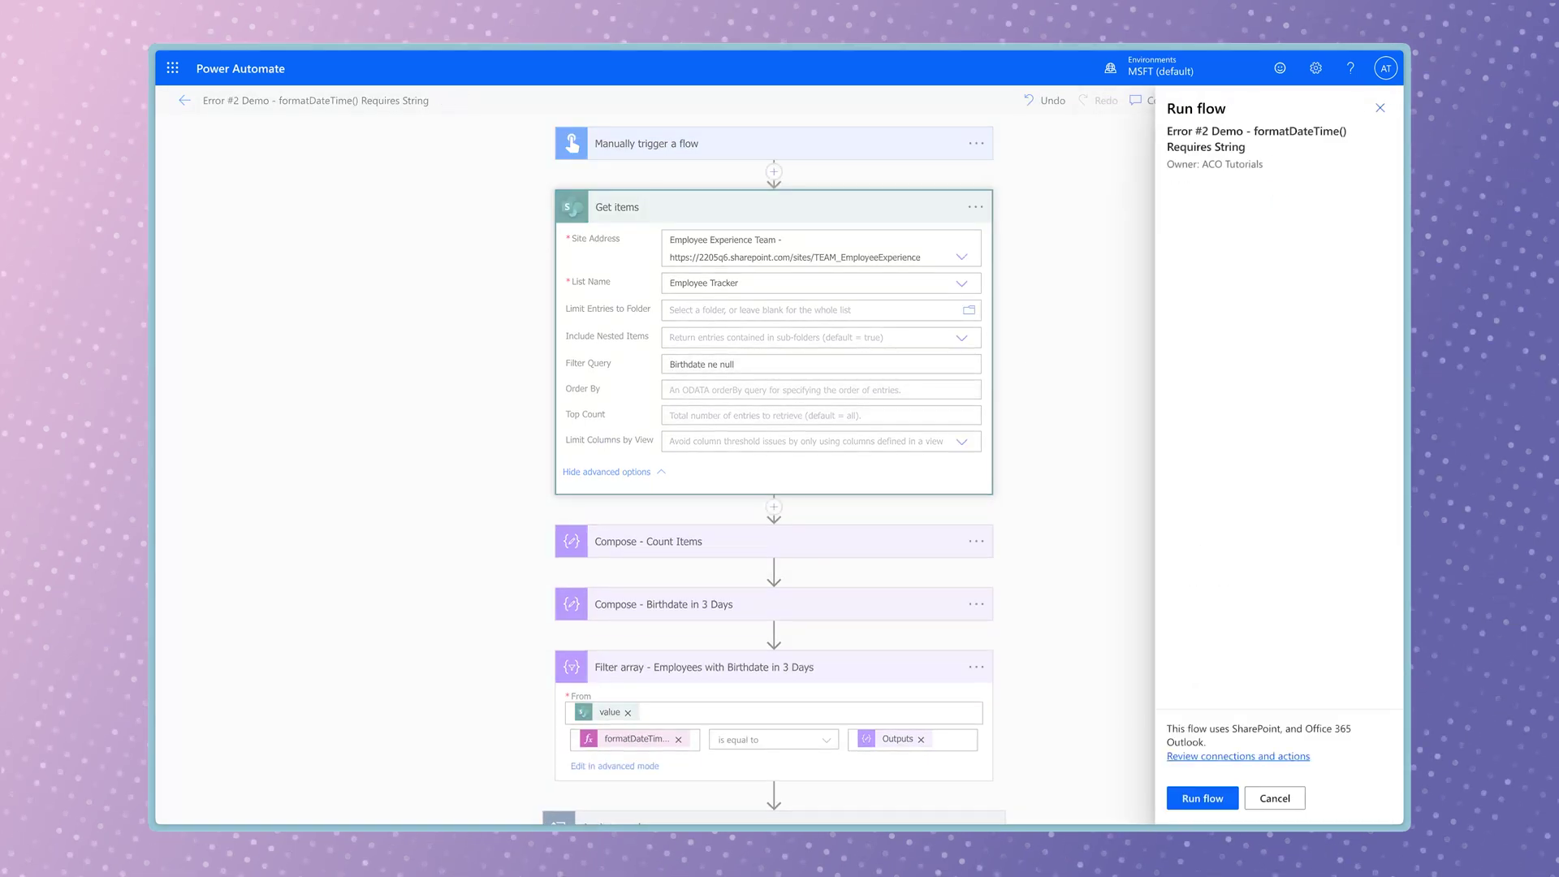
pyautogui.click(1202, 798)
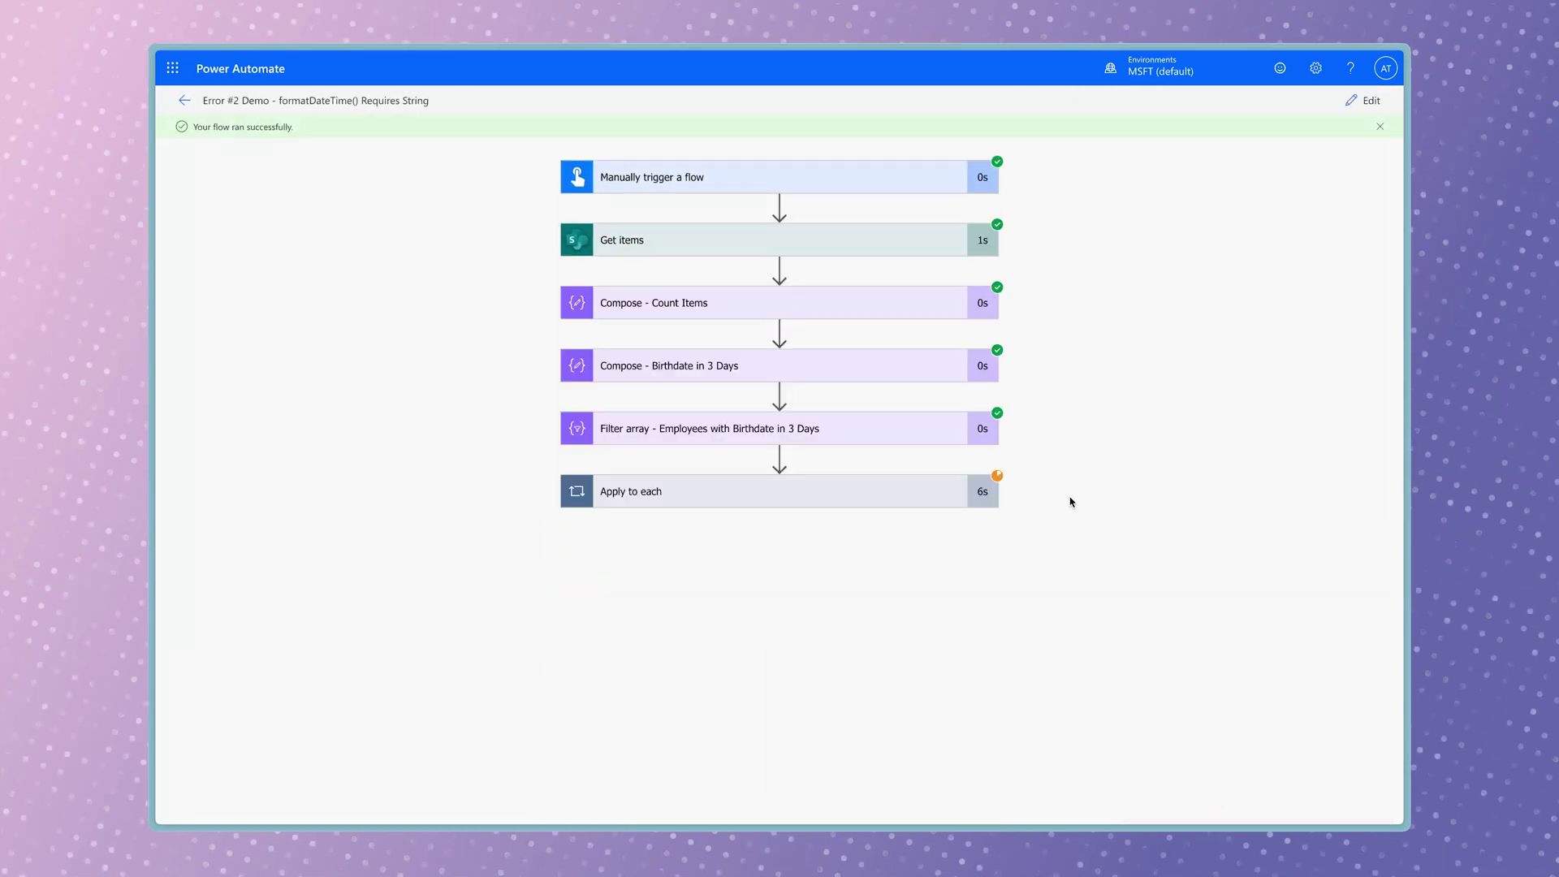
pyautogui.click(923, 495)
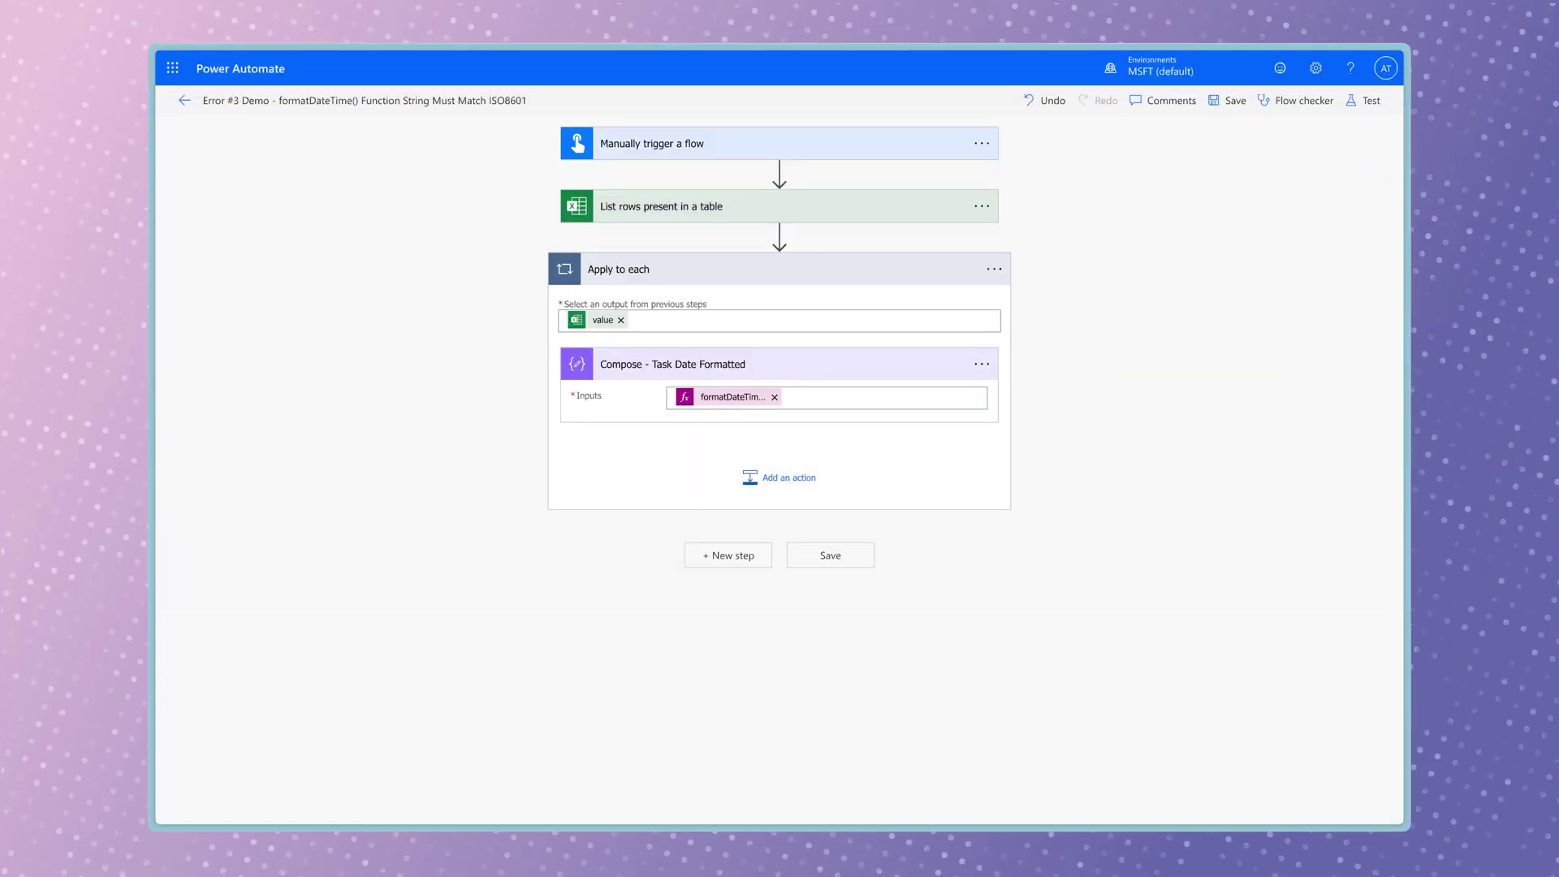
# Review the formatDateTime expression, then test the flow and inspect the failed run's List rows results
pyautogui.click(731, 398)
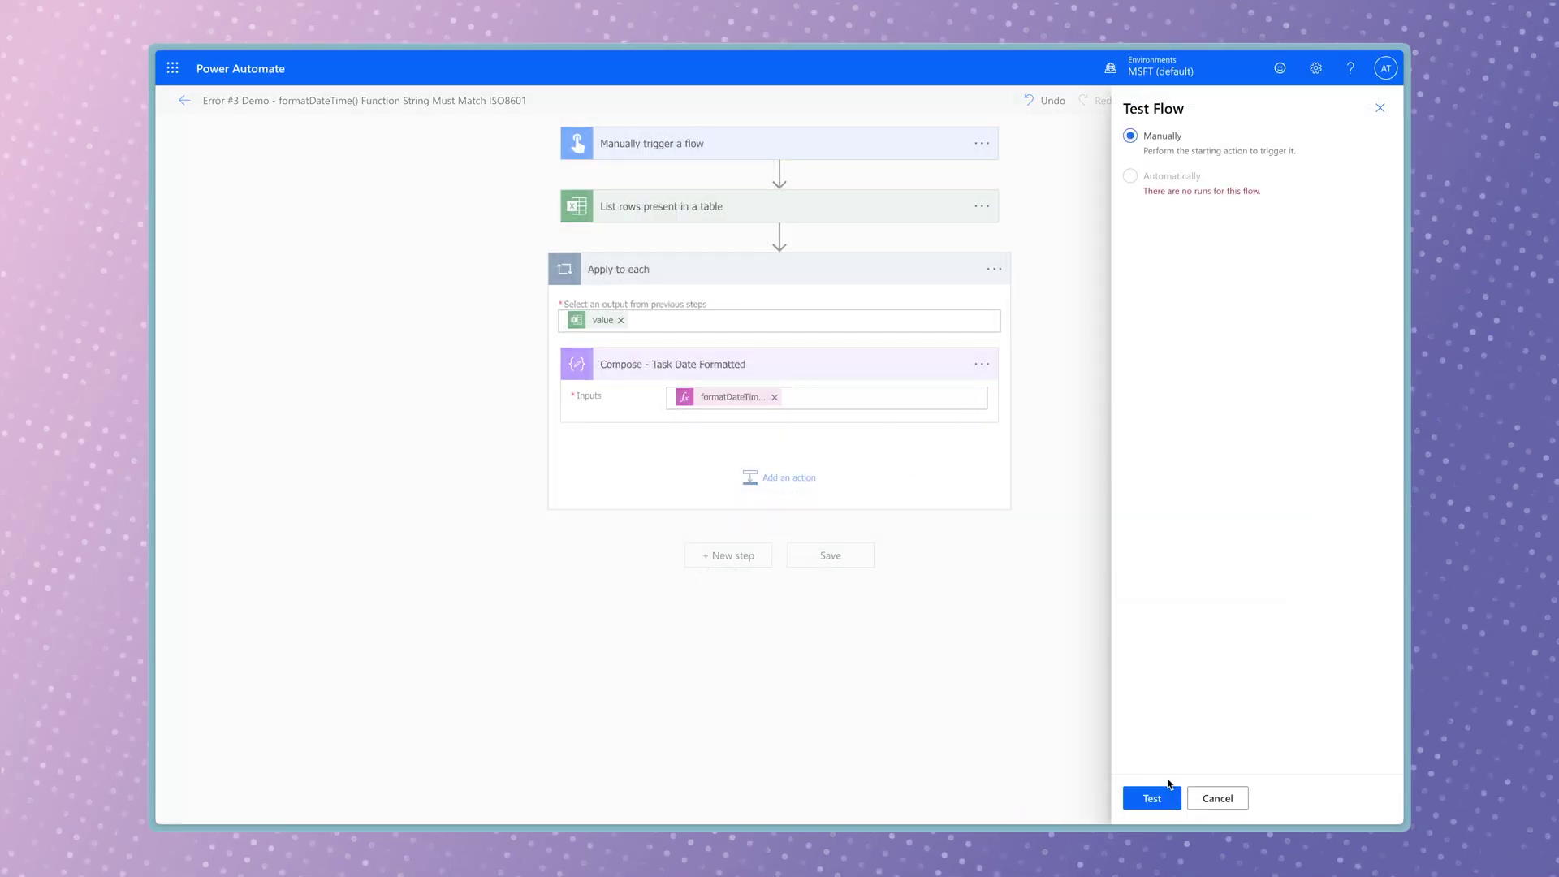
pyautogui.click(1153, 798)
pyautogui.click(1204, 799)
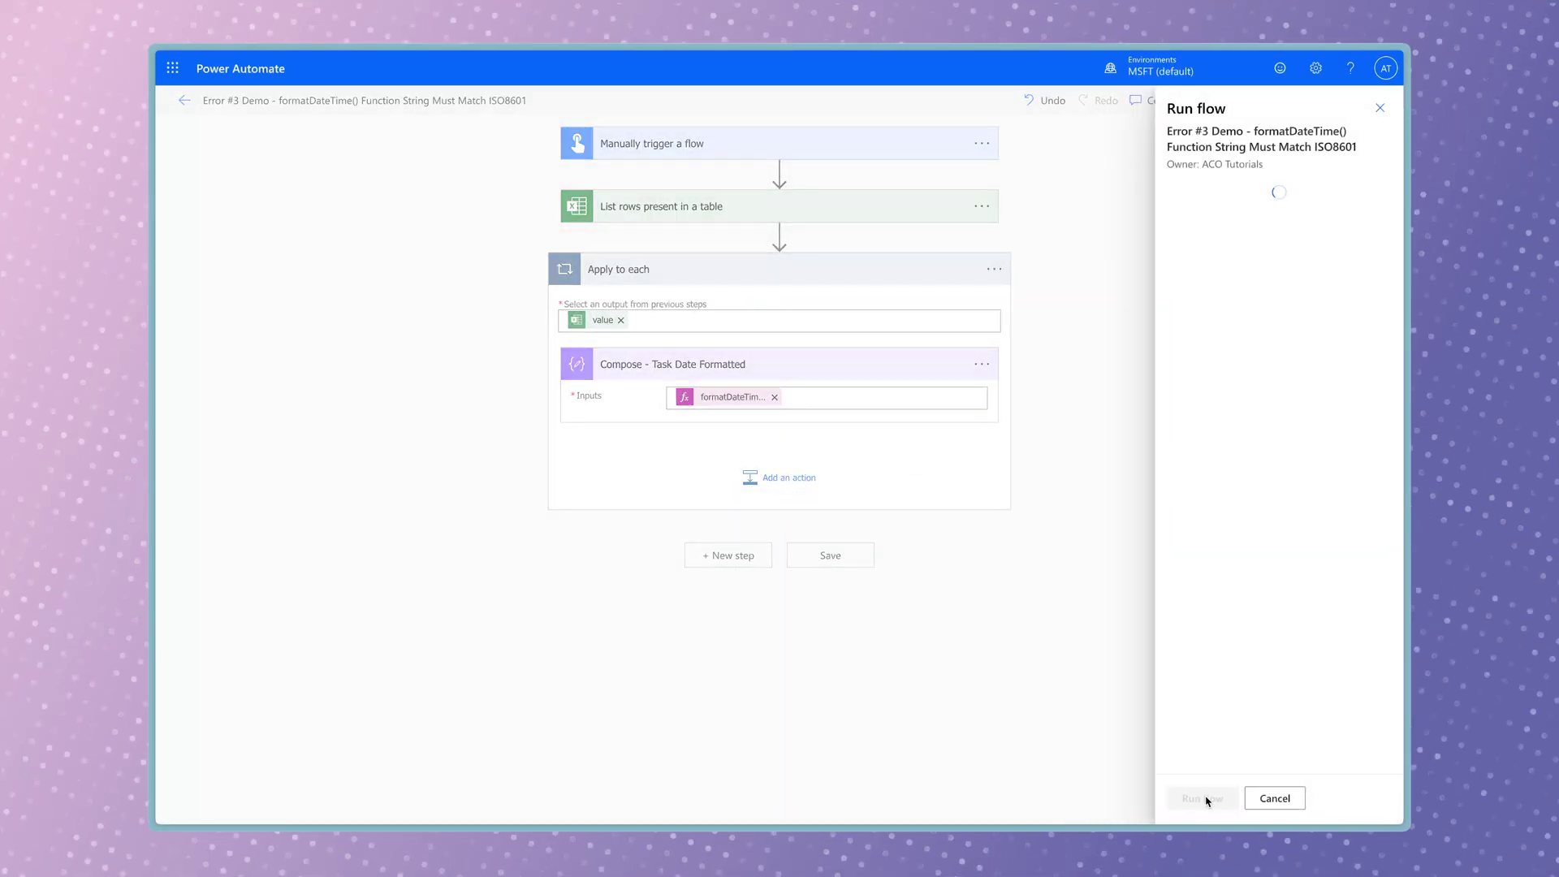
pyautogui.click(1204, 799)
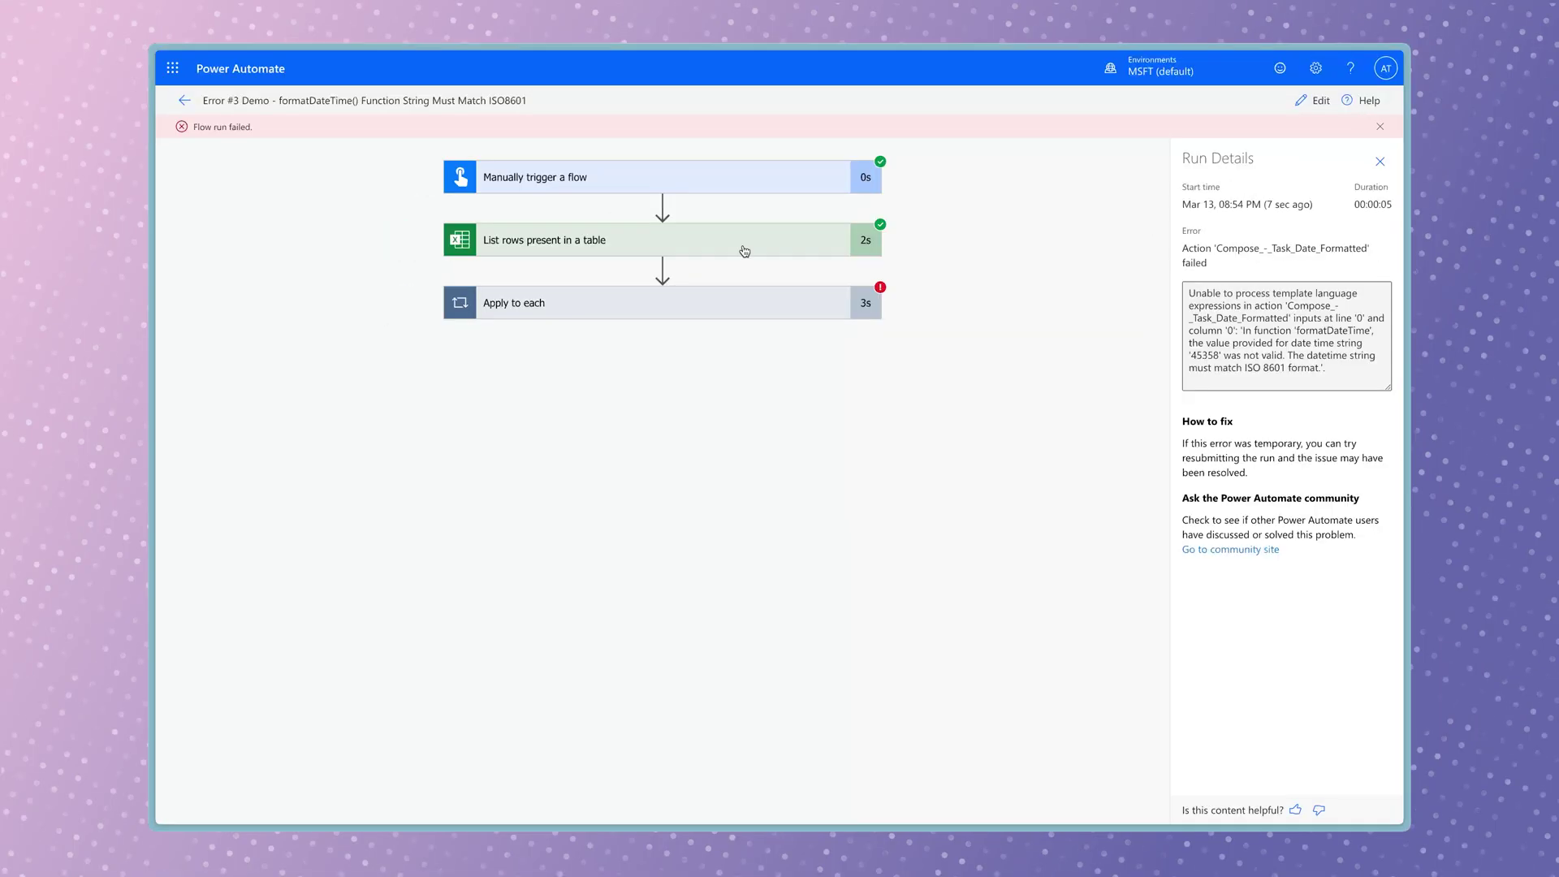
pyautogui.click(373, 257)
# Search the raw List rows output for taskduedate values, then return to the flow editor
pyautogui.click(535, 595)
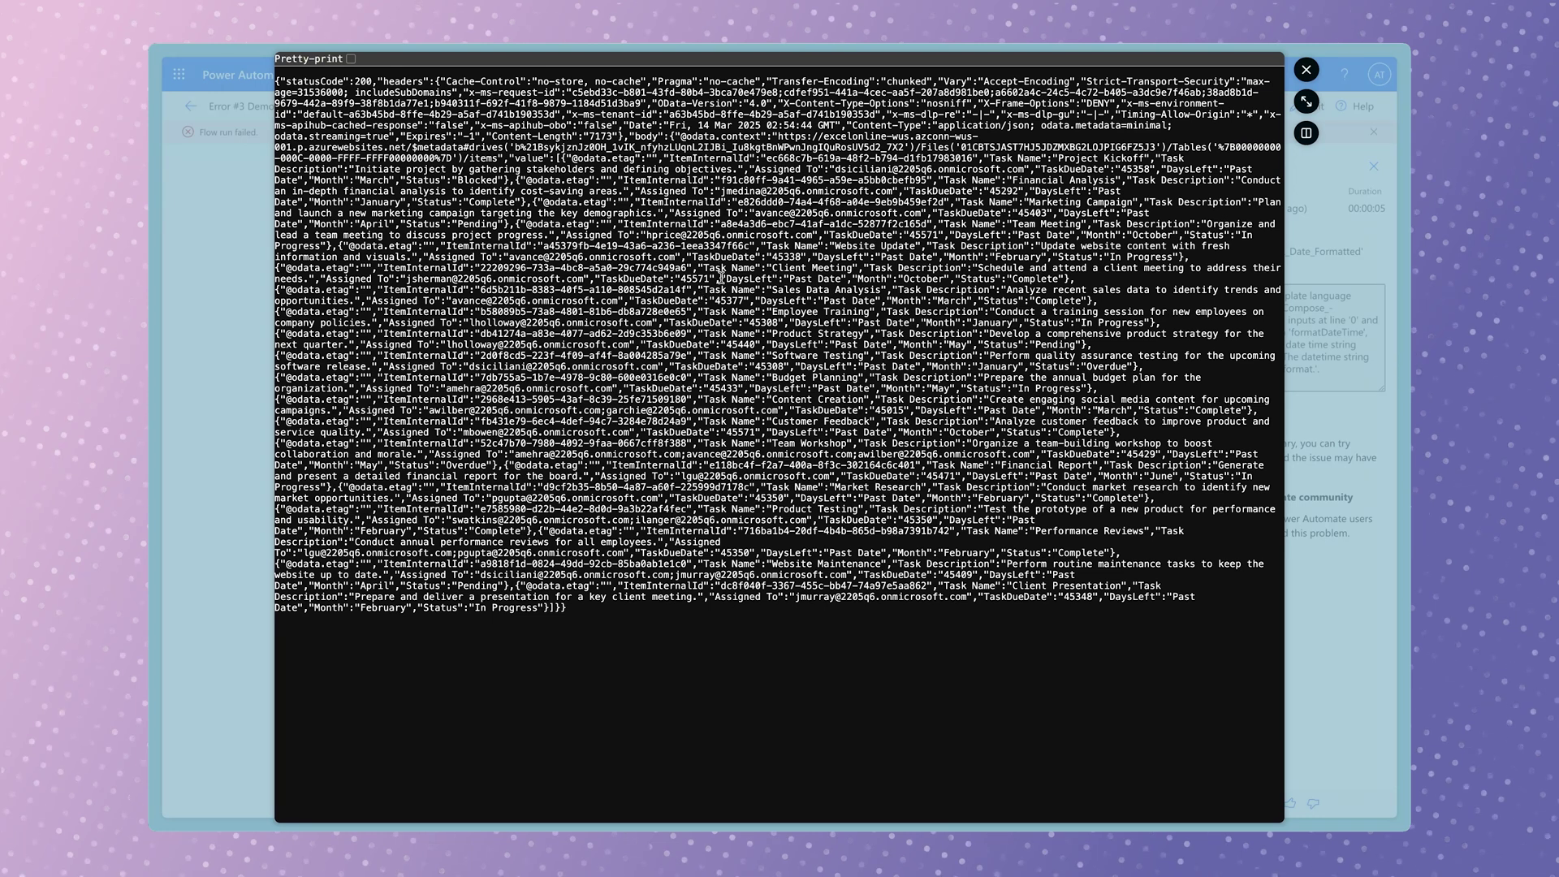
pyautogui.hotkey('ctrl', 'f')
pyautogui.write('taskdued')
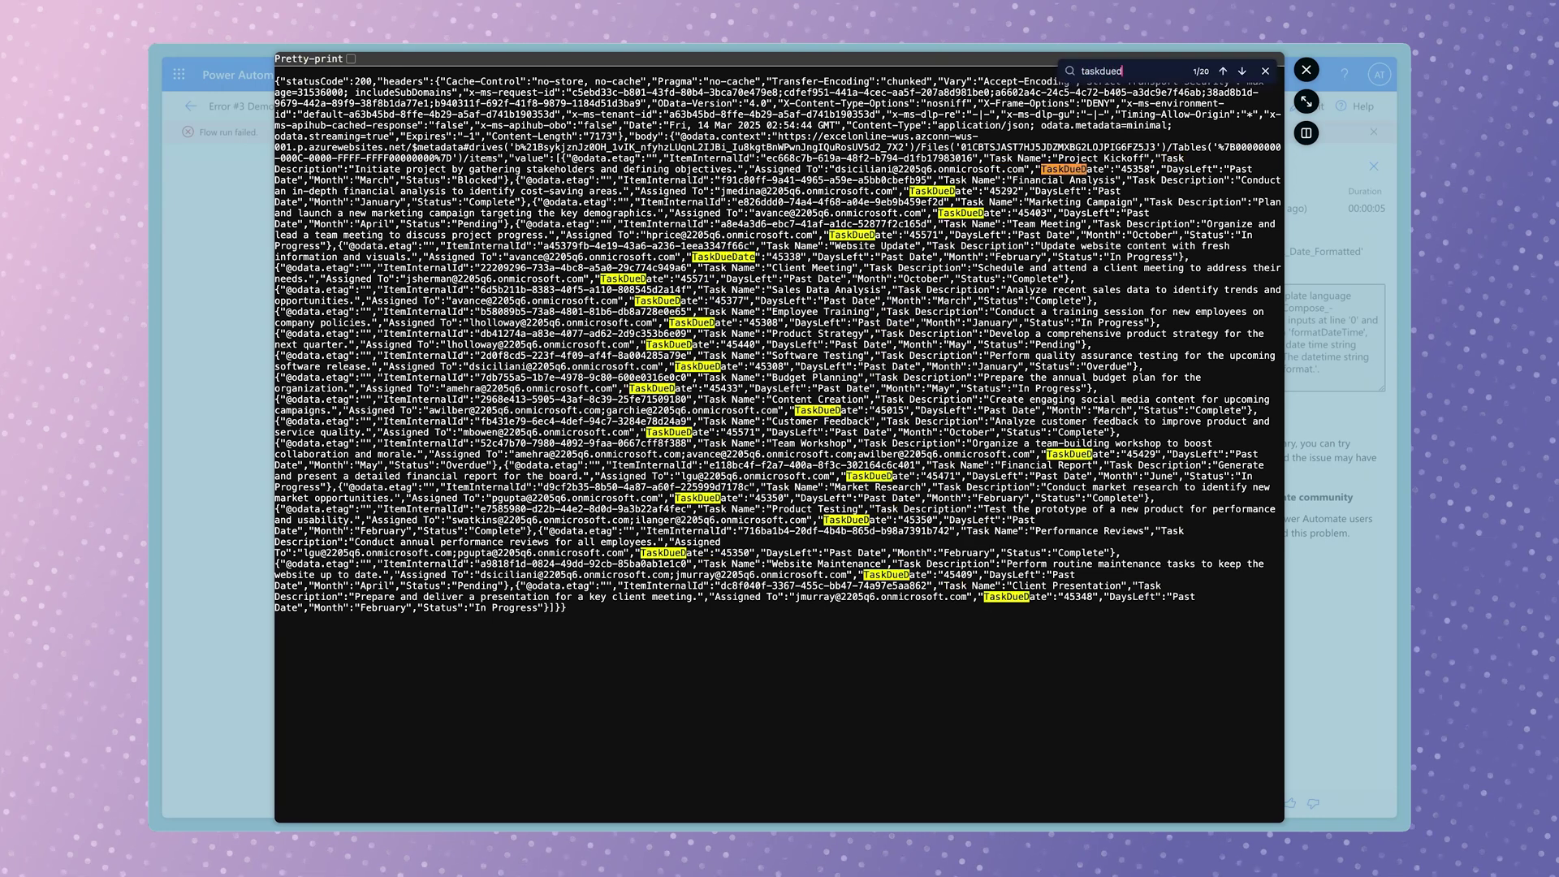
pyautogui.write('ate')
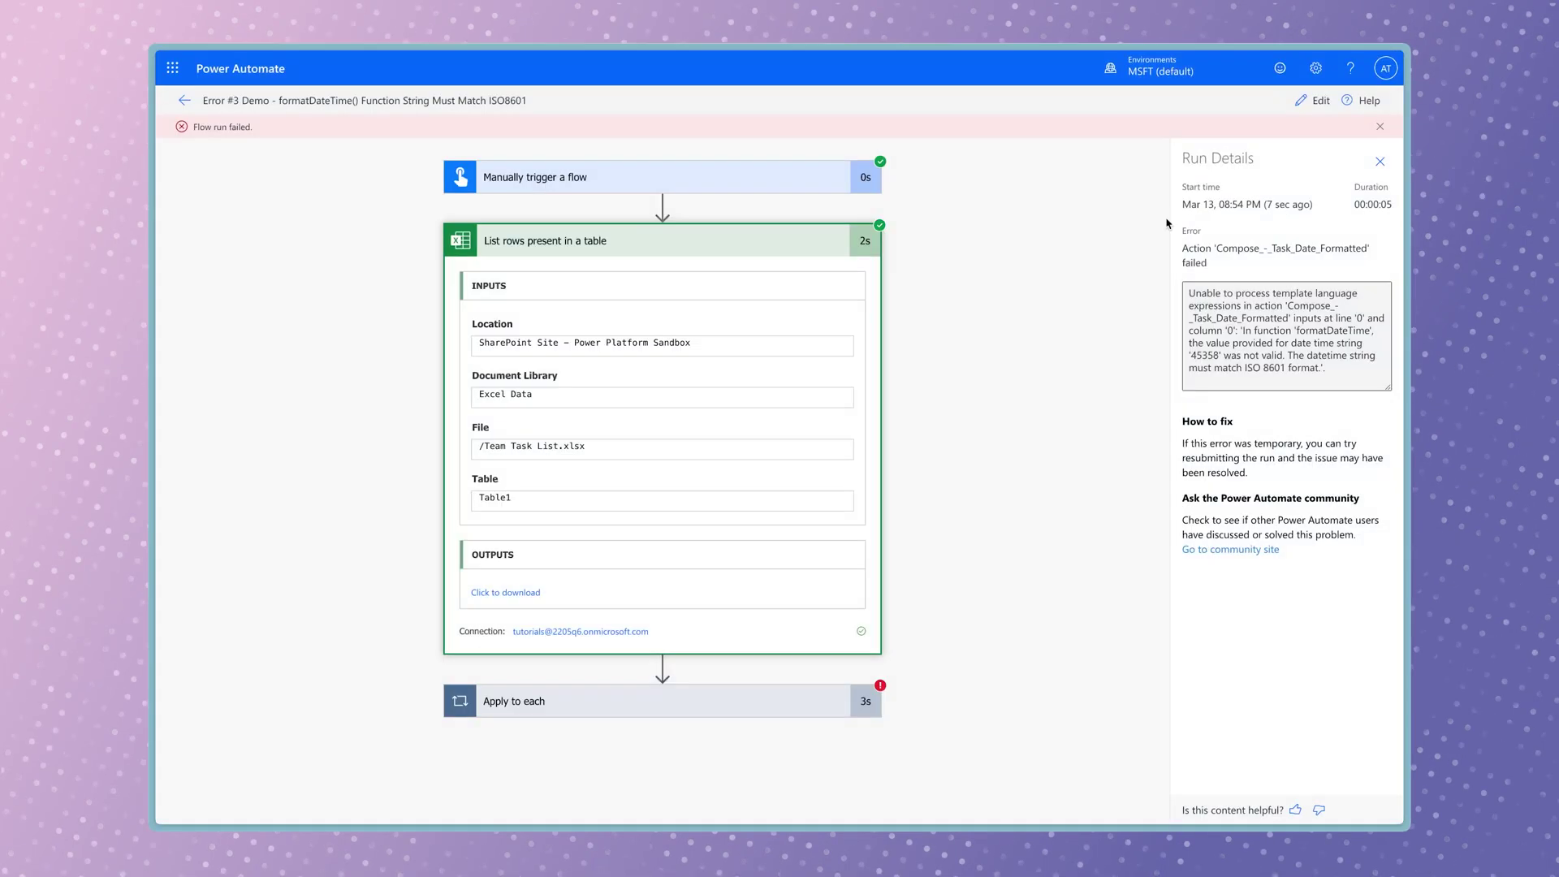
pyautogui.click(1309, 100)
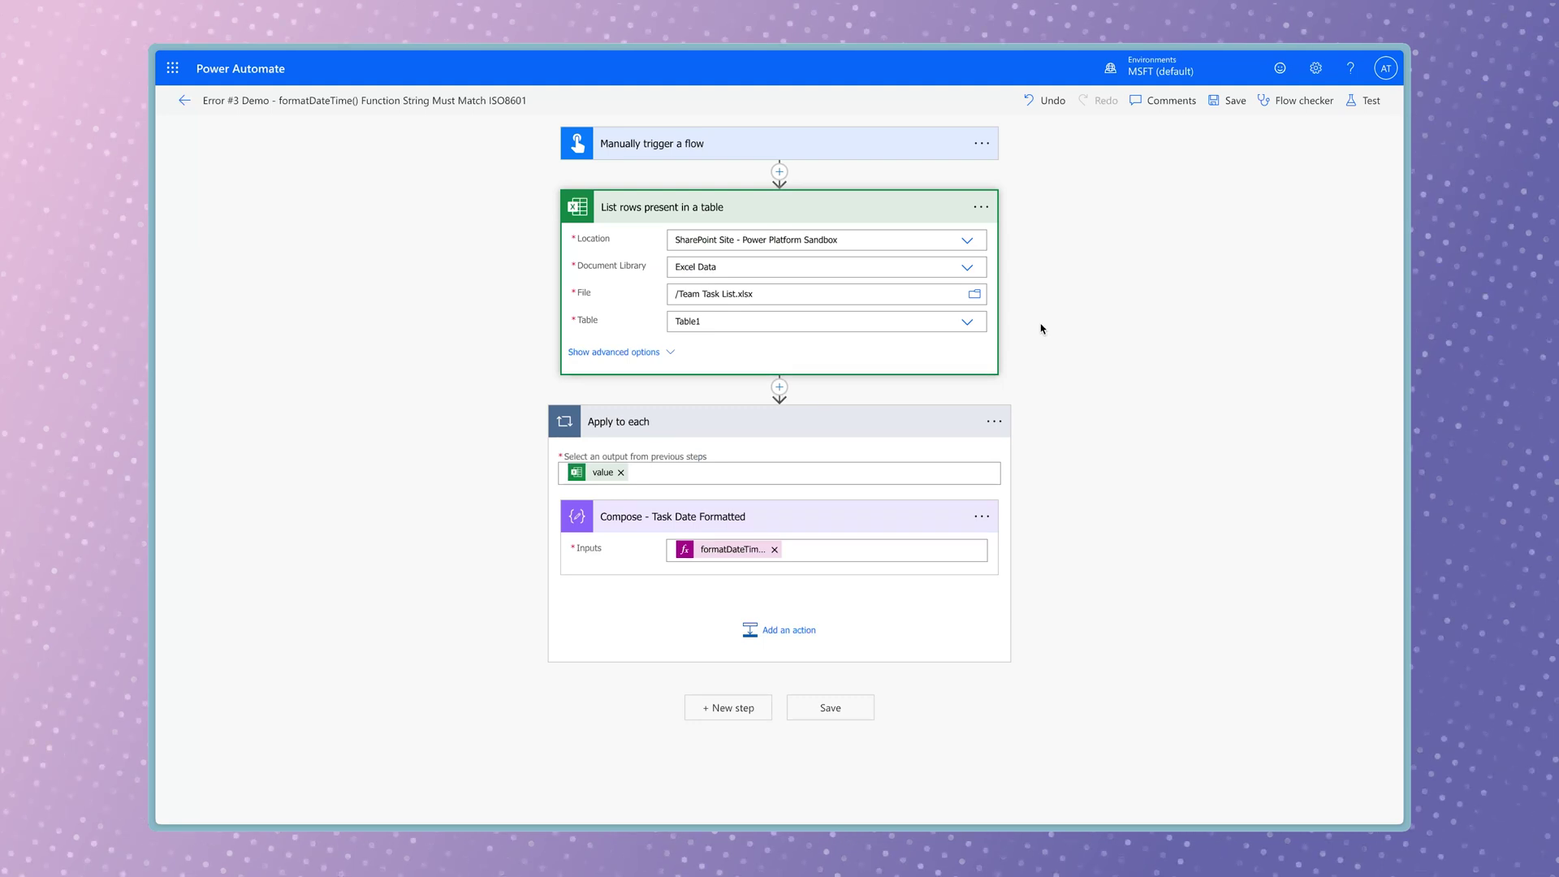
# Set List rows DateTime Format to ISO 8601, then save and test the flow
pyautogui.click(670, 352)
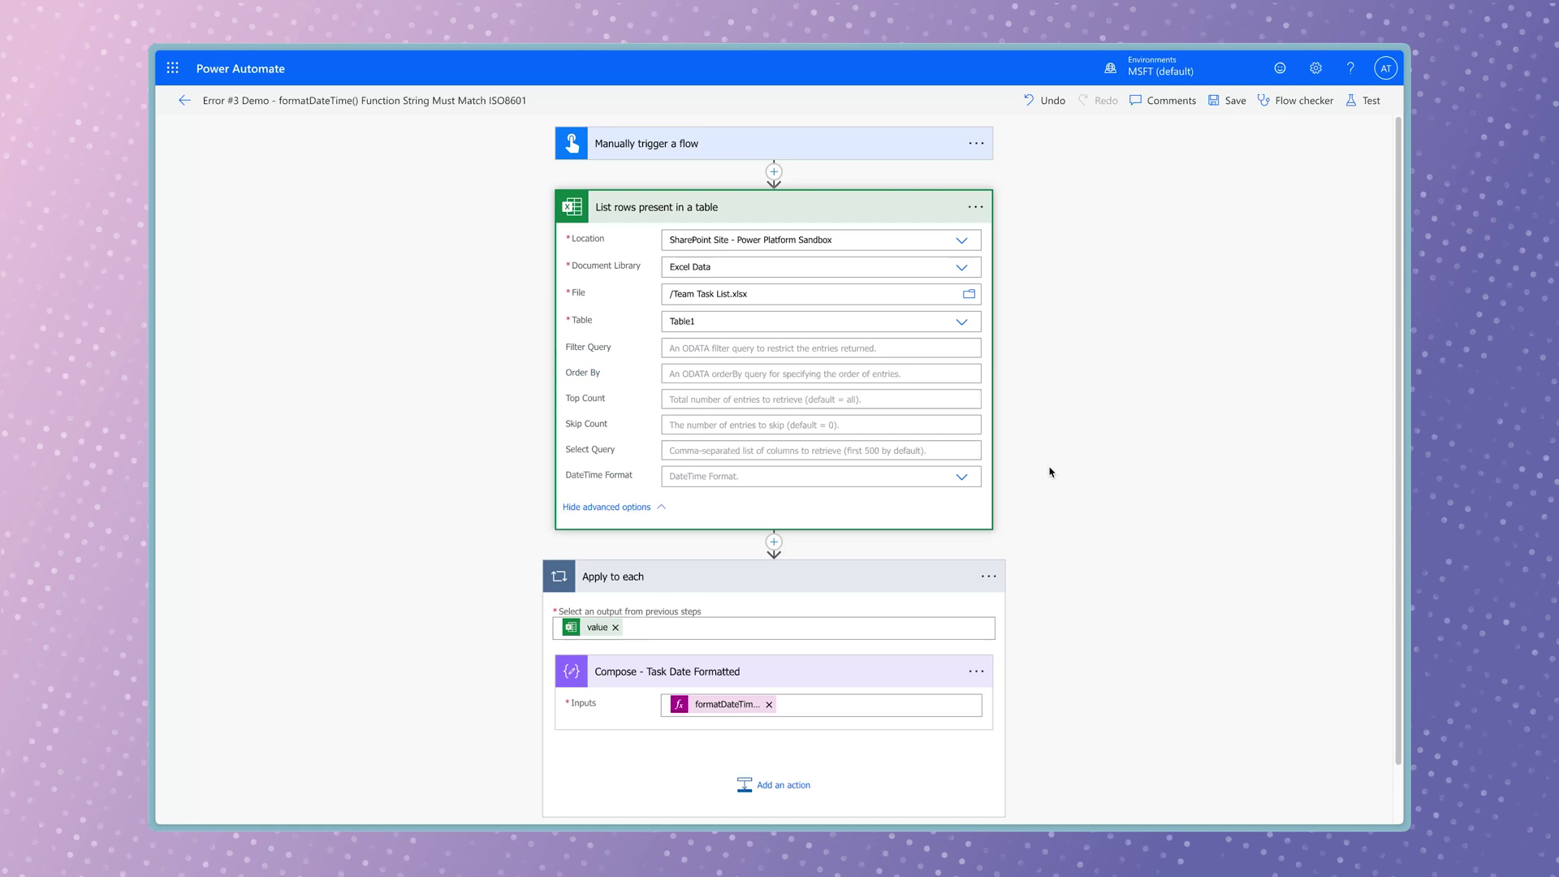
pyautogui.click(961, 477)
pyautogui.click(835, 528)
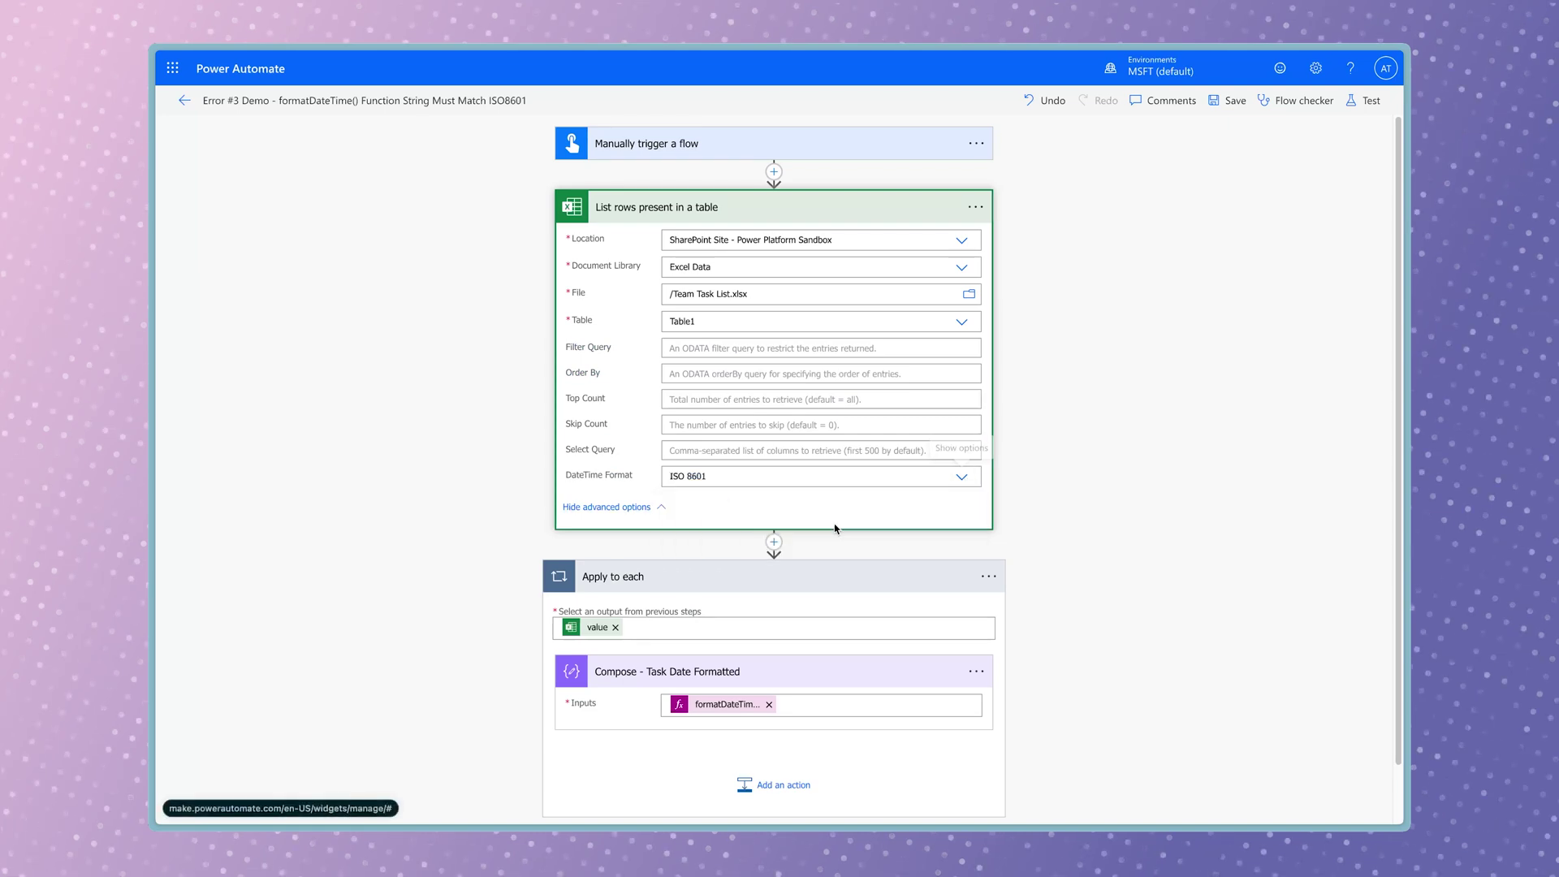
pyautogui.click(1354, 102)
pyautogui.click(1159, 796)
pyautogui.click(1191, 798)
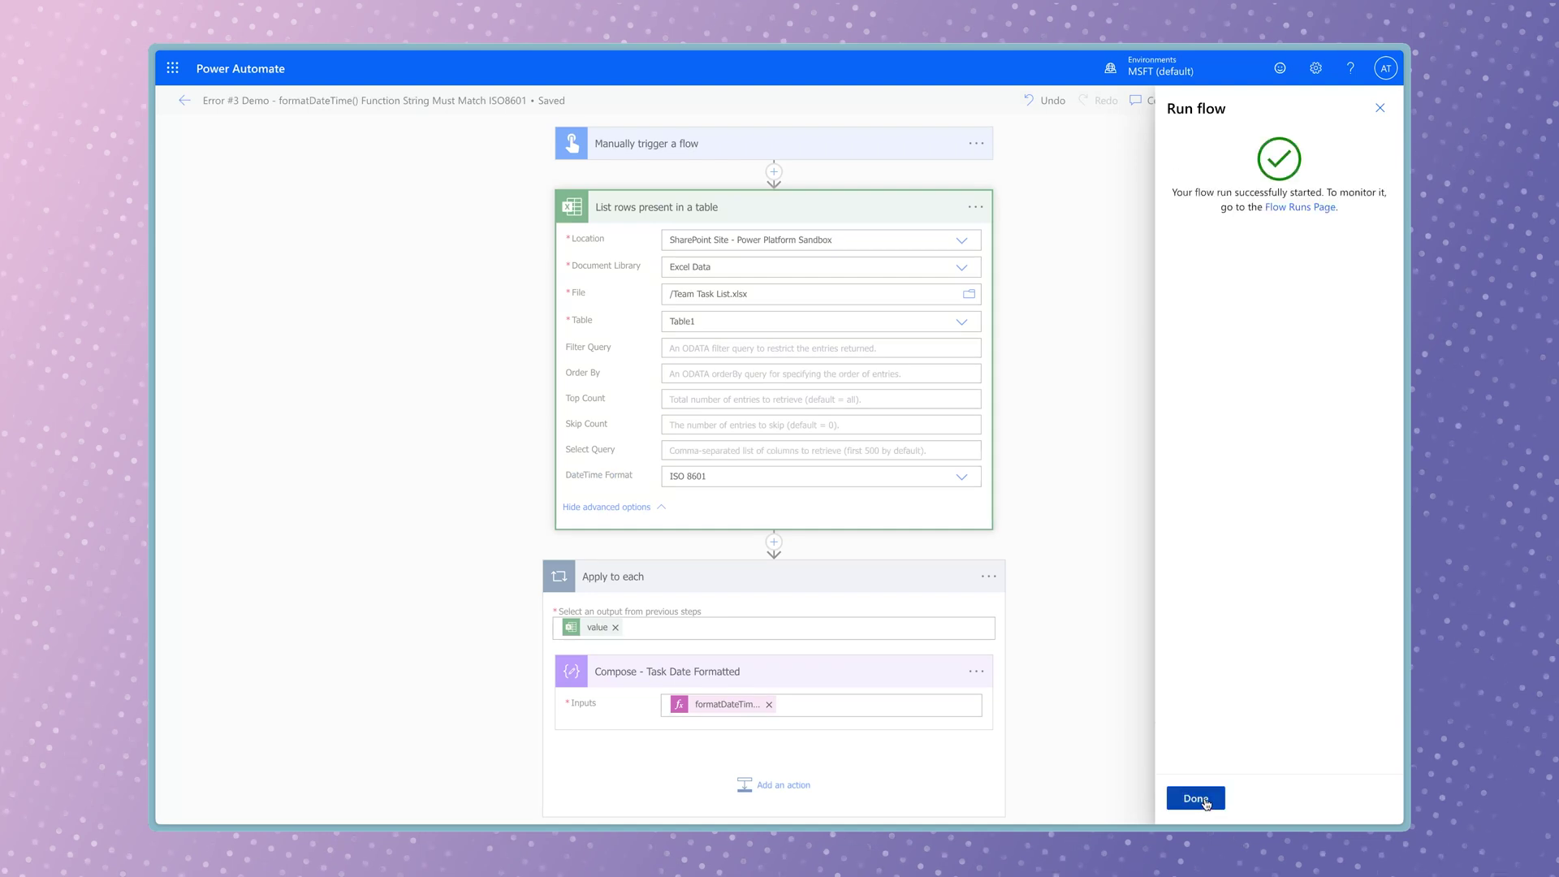
pyautogui.click(1195, 800)
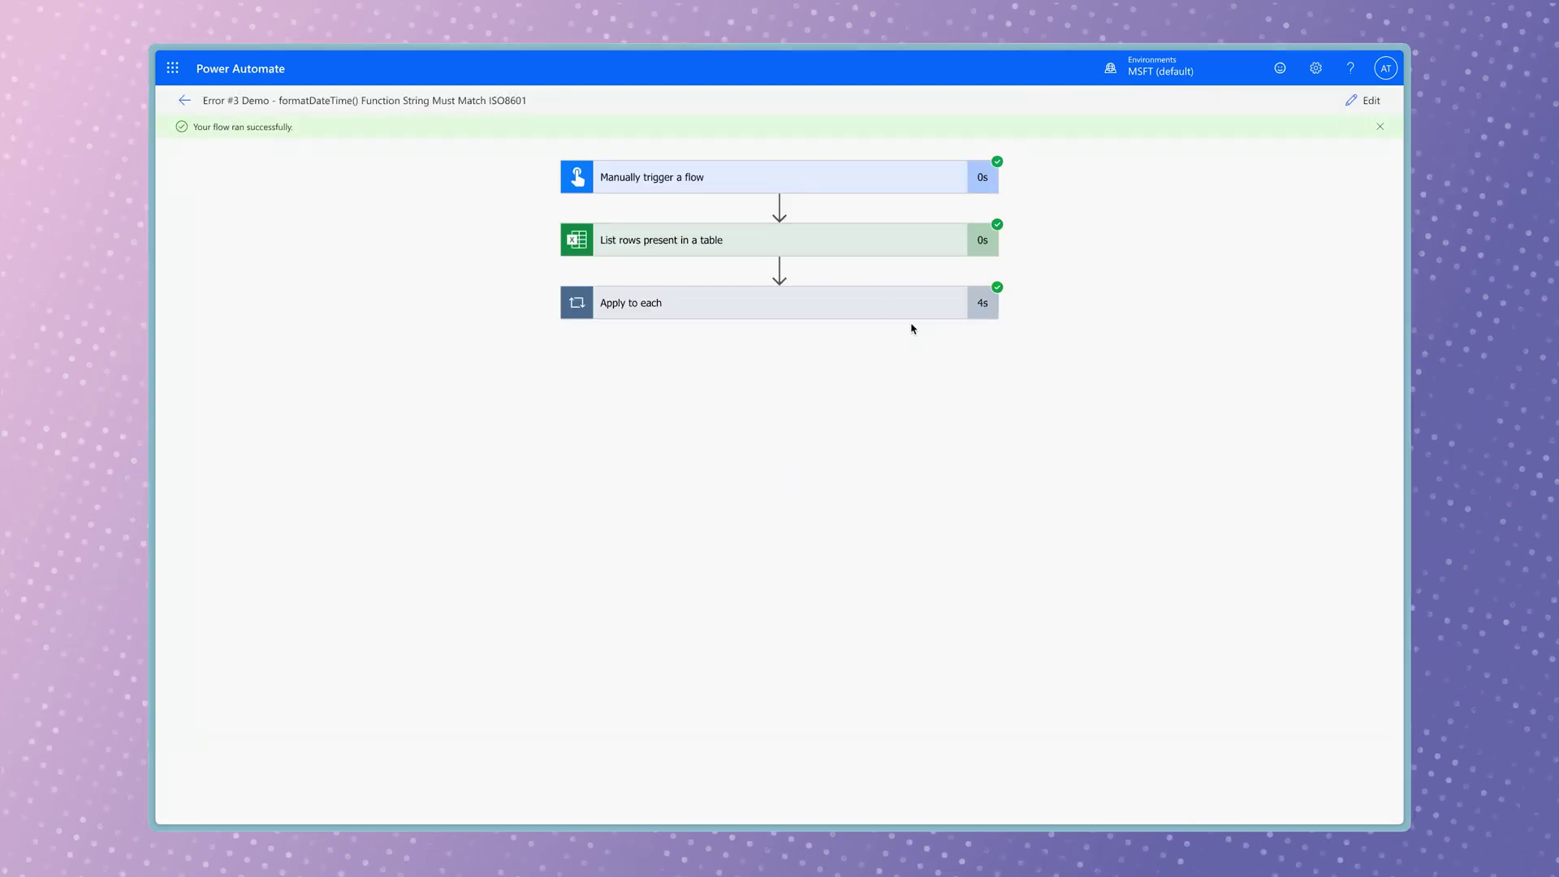
# Step through the loop iterations and search the raw List rows output for taskduedate
pyautogui.click(887, 309)
pyautogui.click(912, 379)
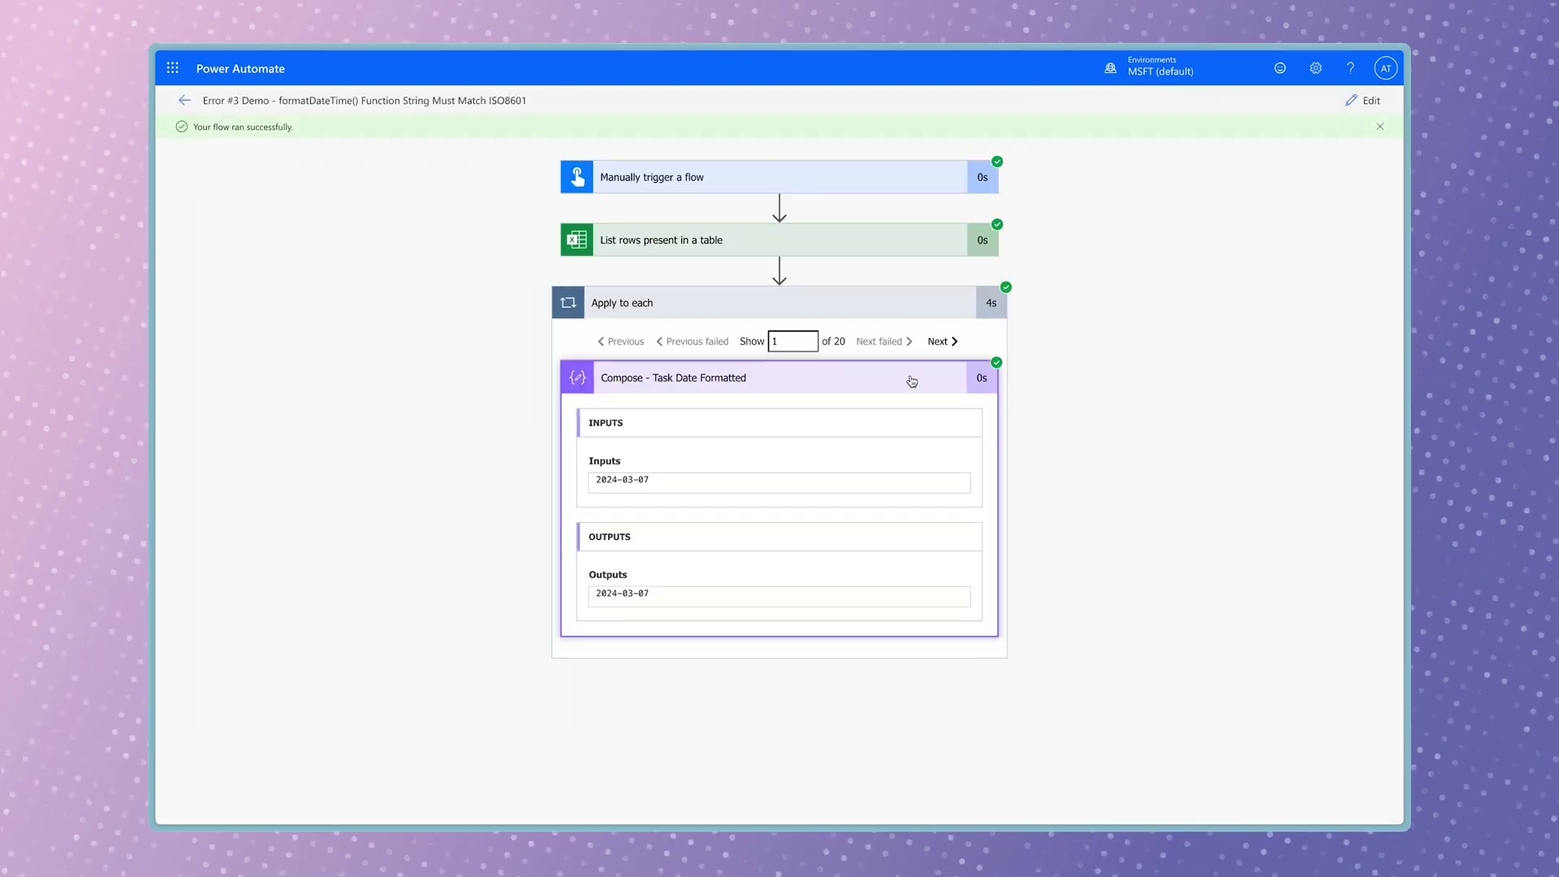
pyautogui.click(950, 344)
pyautogui.click(949, 345)
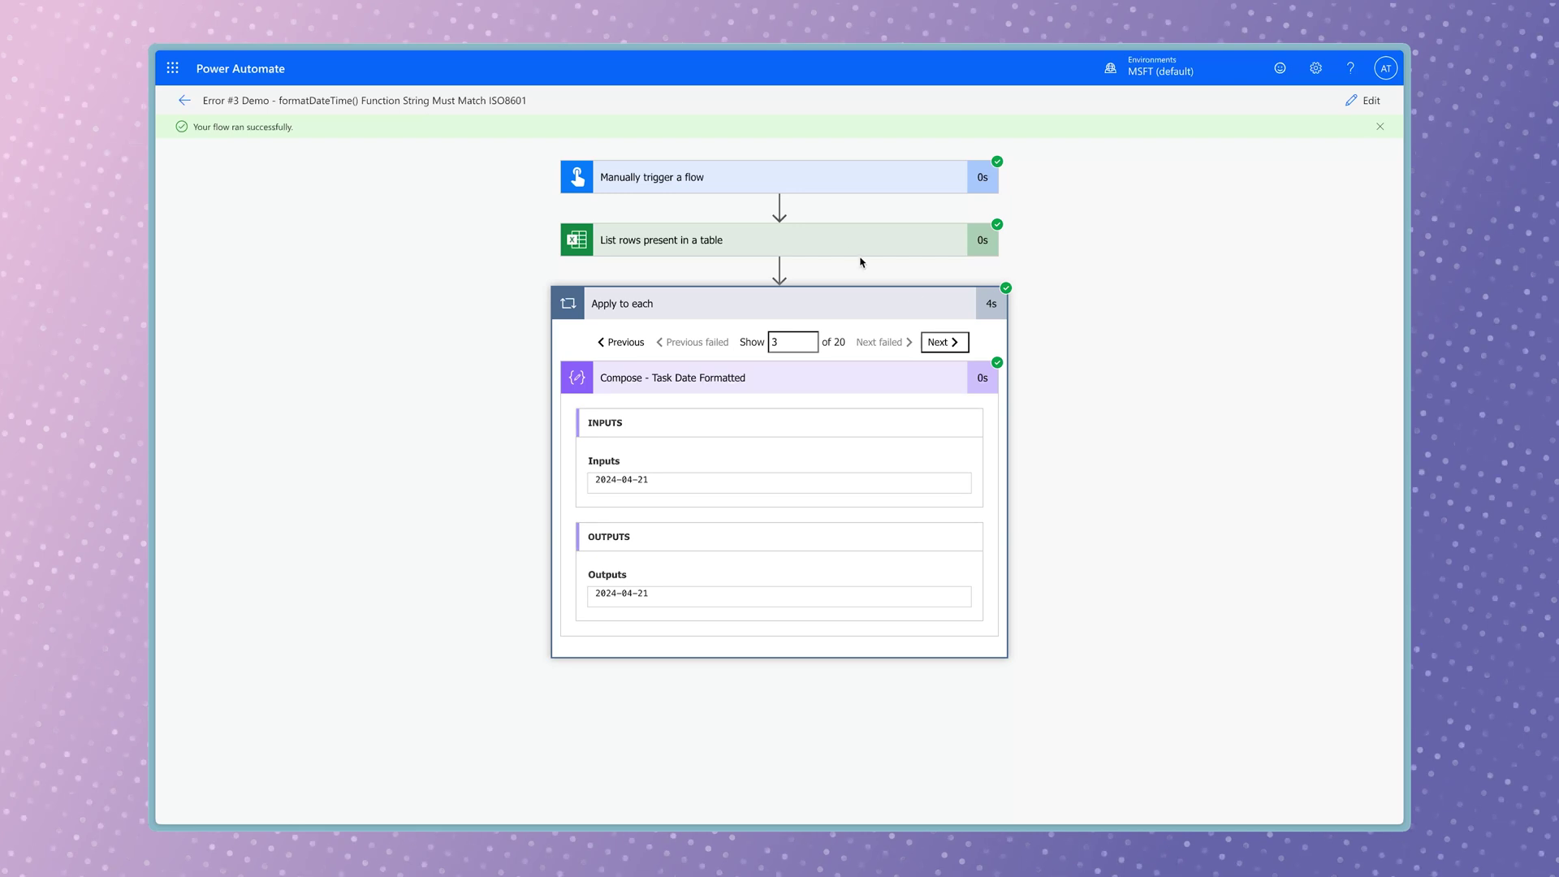
pyautogui.click(781, 248)
pyautogui.click(614, 625)
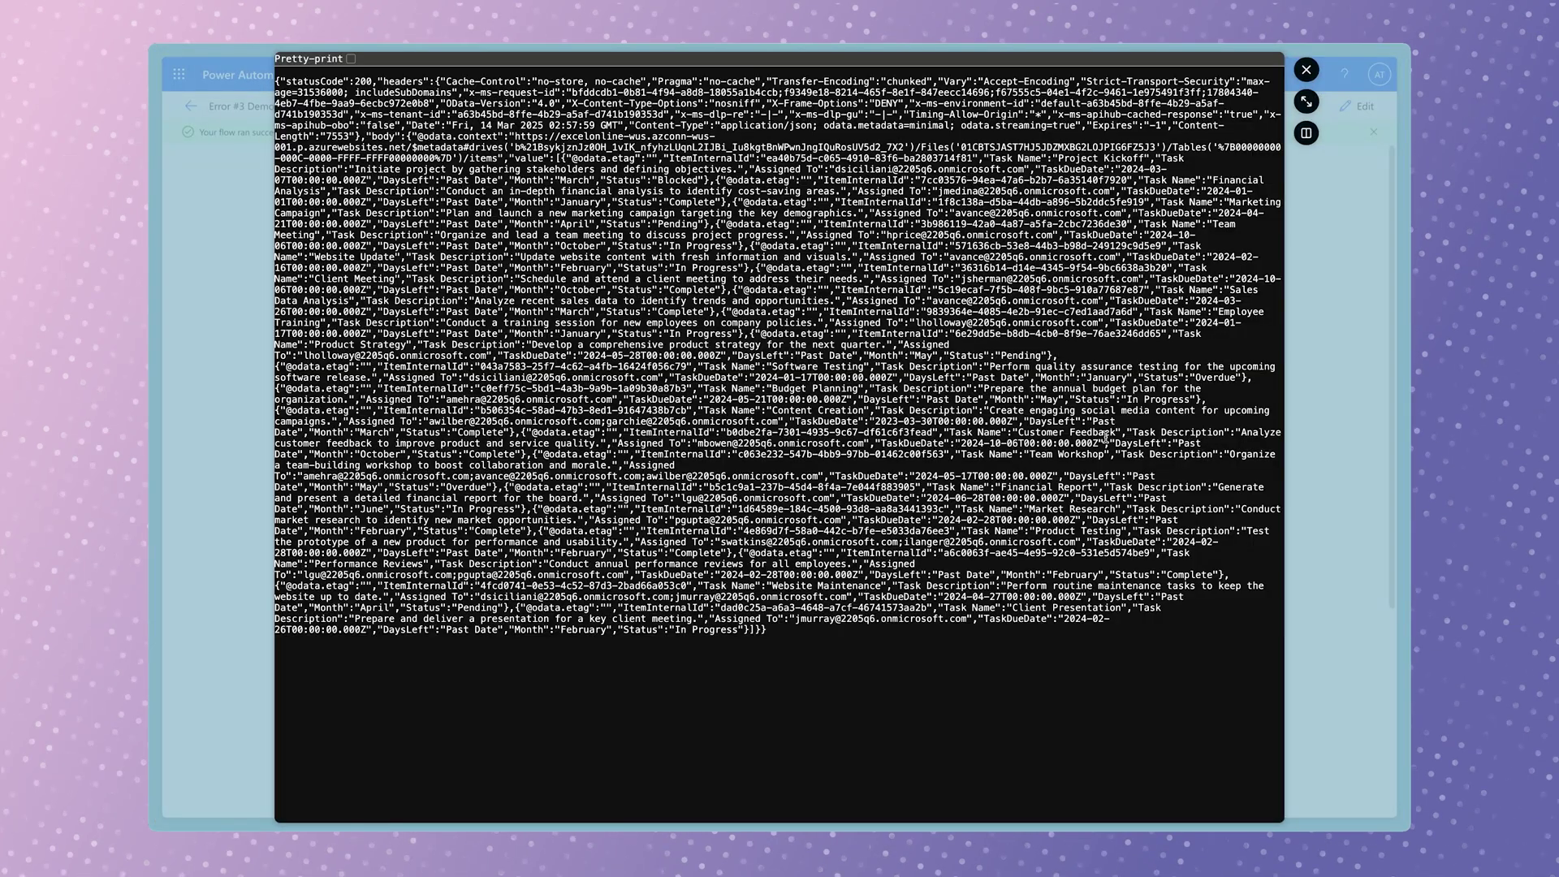
pyautogui.hotkey('ctrl', 'f')
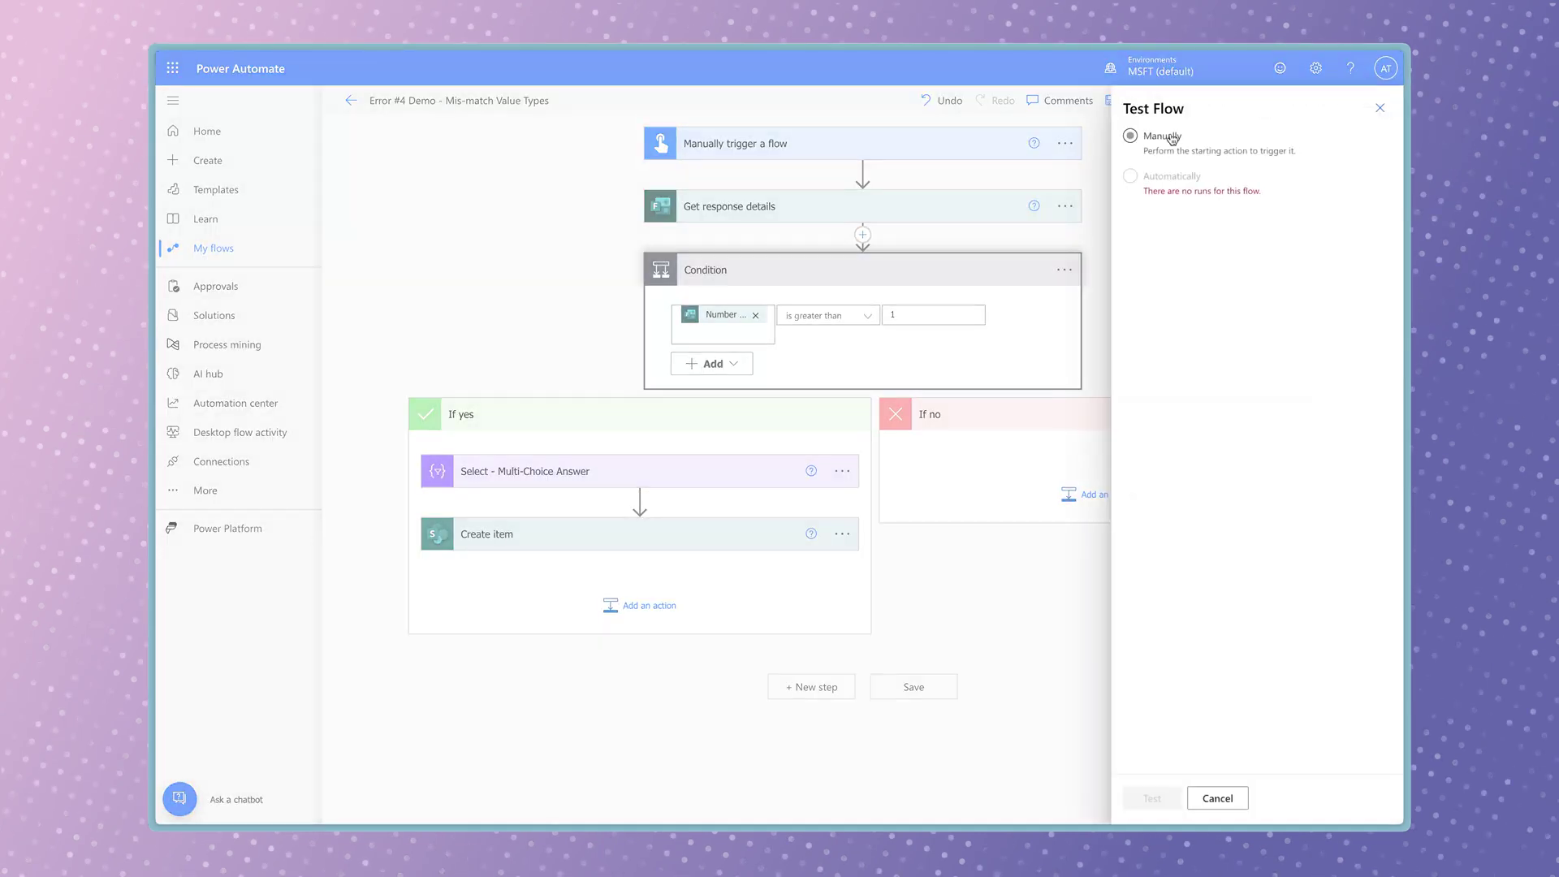
# Run a manual test of the Mis-match Value Types flow and review the Condition's String-versus-Integer error
pyautogui.click(1172, 139)
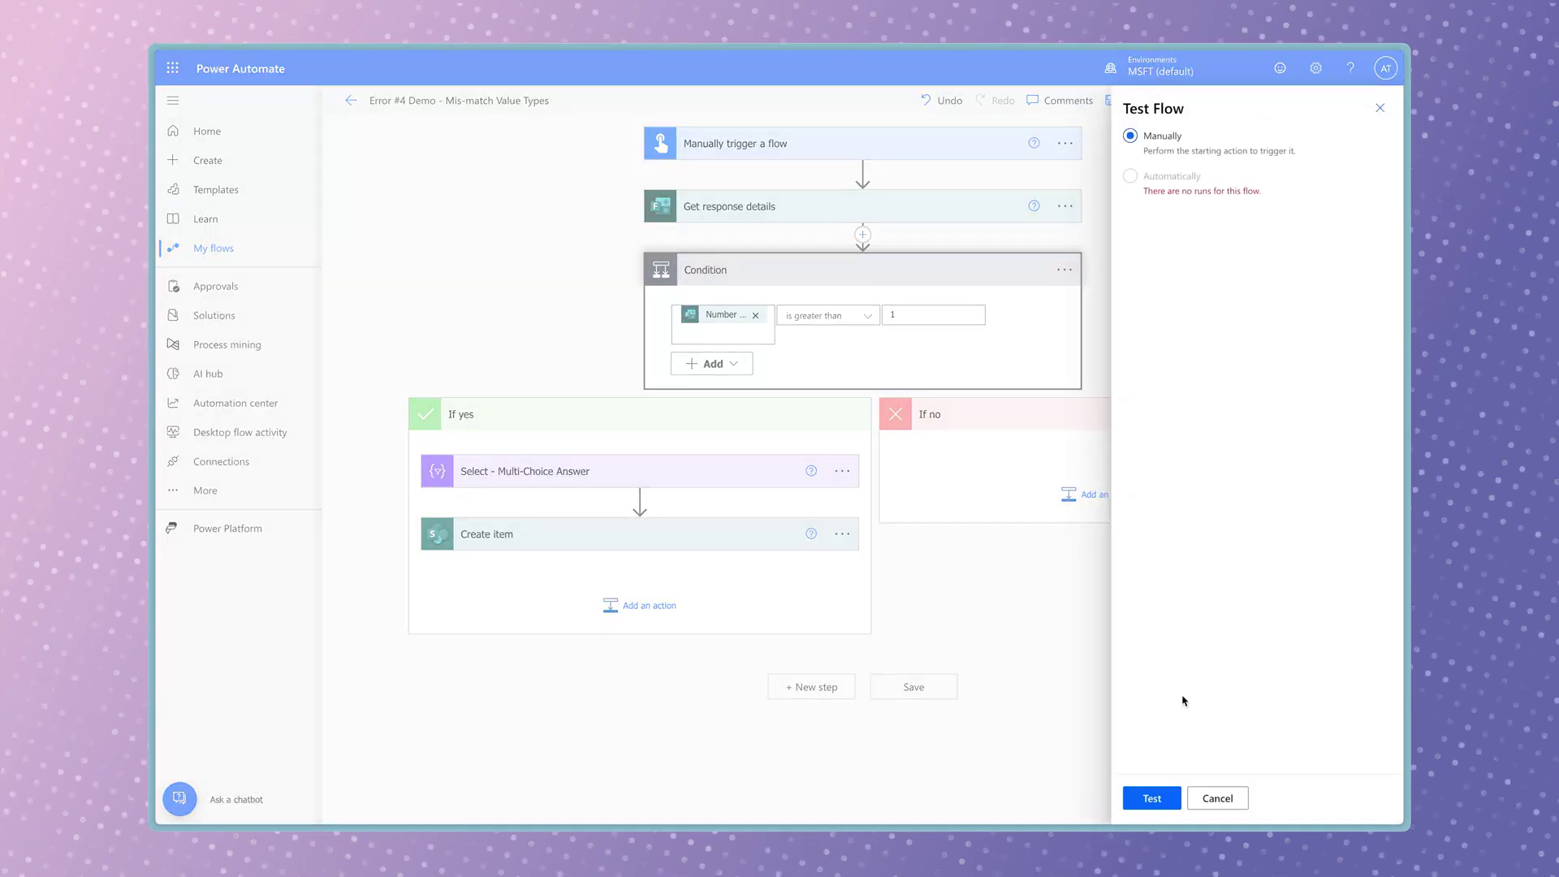
pyautogui.click(1169, 799)
pyautogui.click(1173, 798)
pyautogui.click(1192, 798)
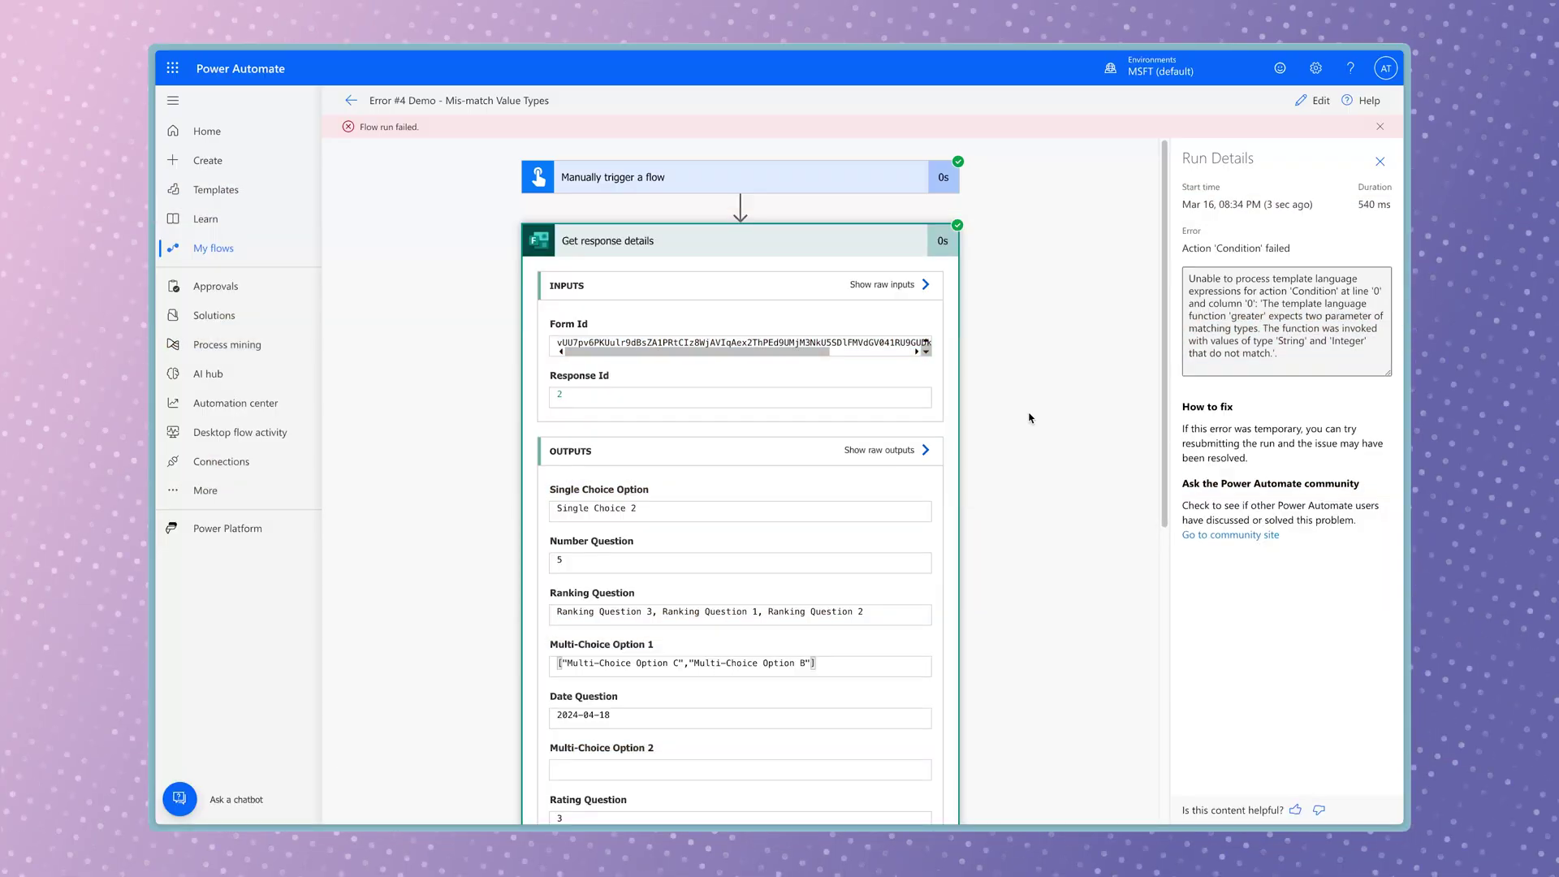
pyautogui.scroll(-5, 1025, 418)
pyautogui.scroll(-3, 786, 741)
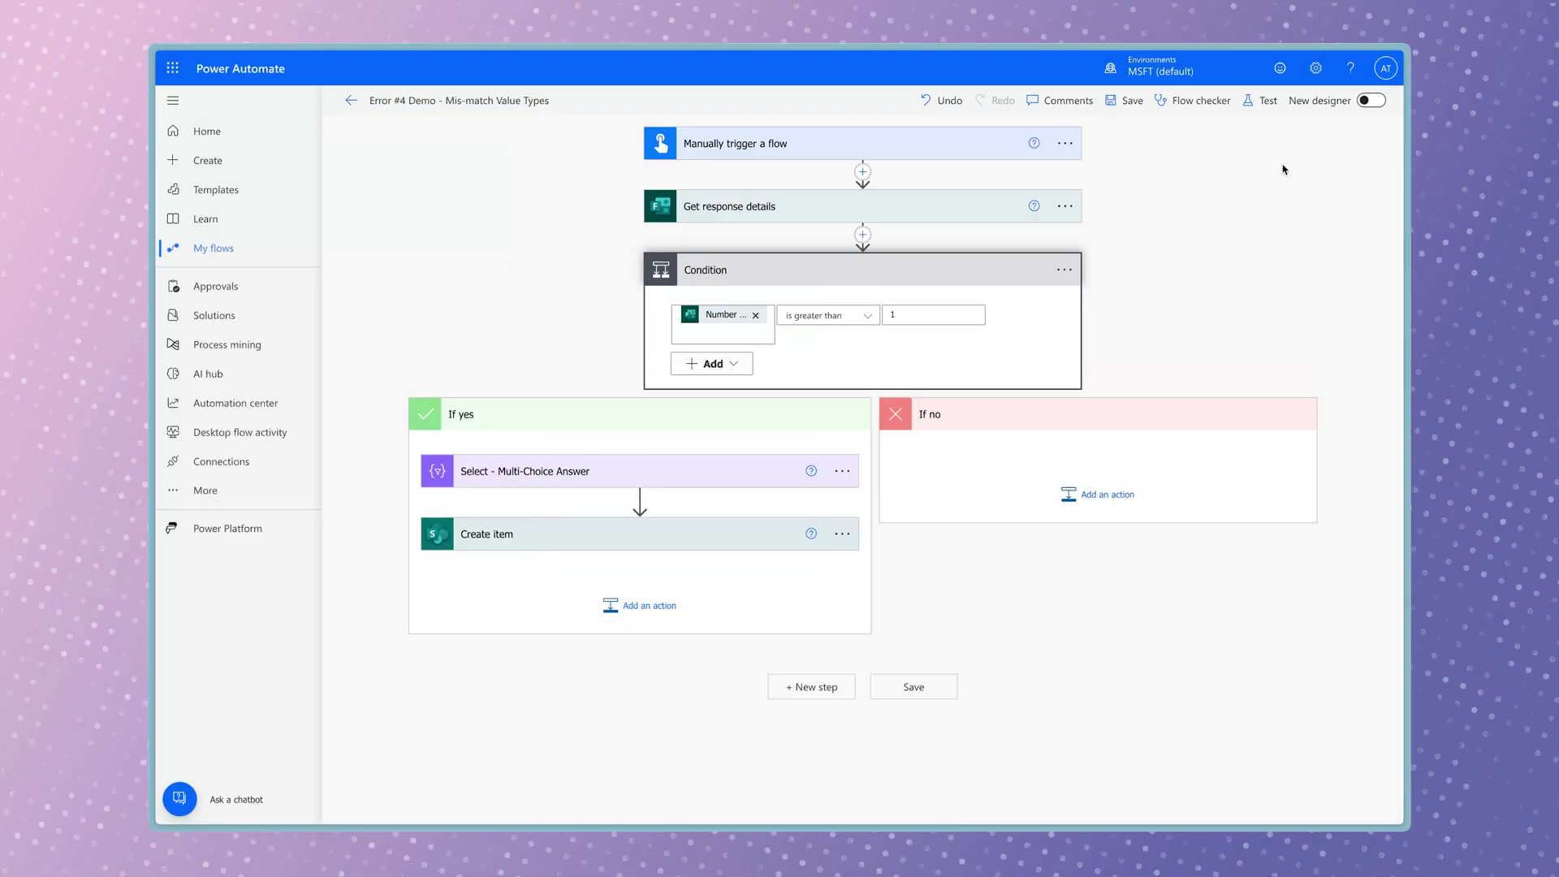
pyautogui.click(862, 235)
# Add a Compose step before the Condition holding the Number Question answer
pyautogui.click(867, 258)
pyautogui.write('Compose')
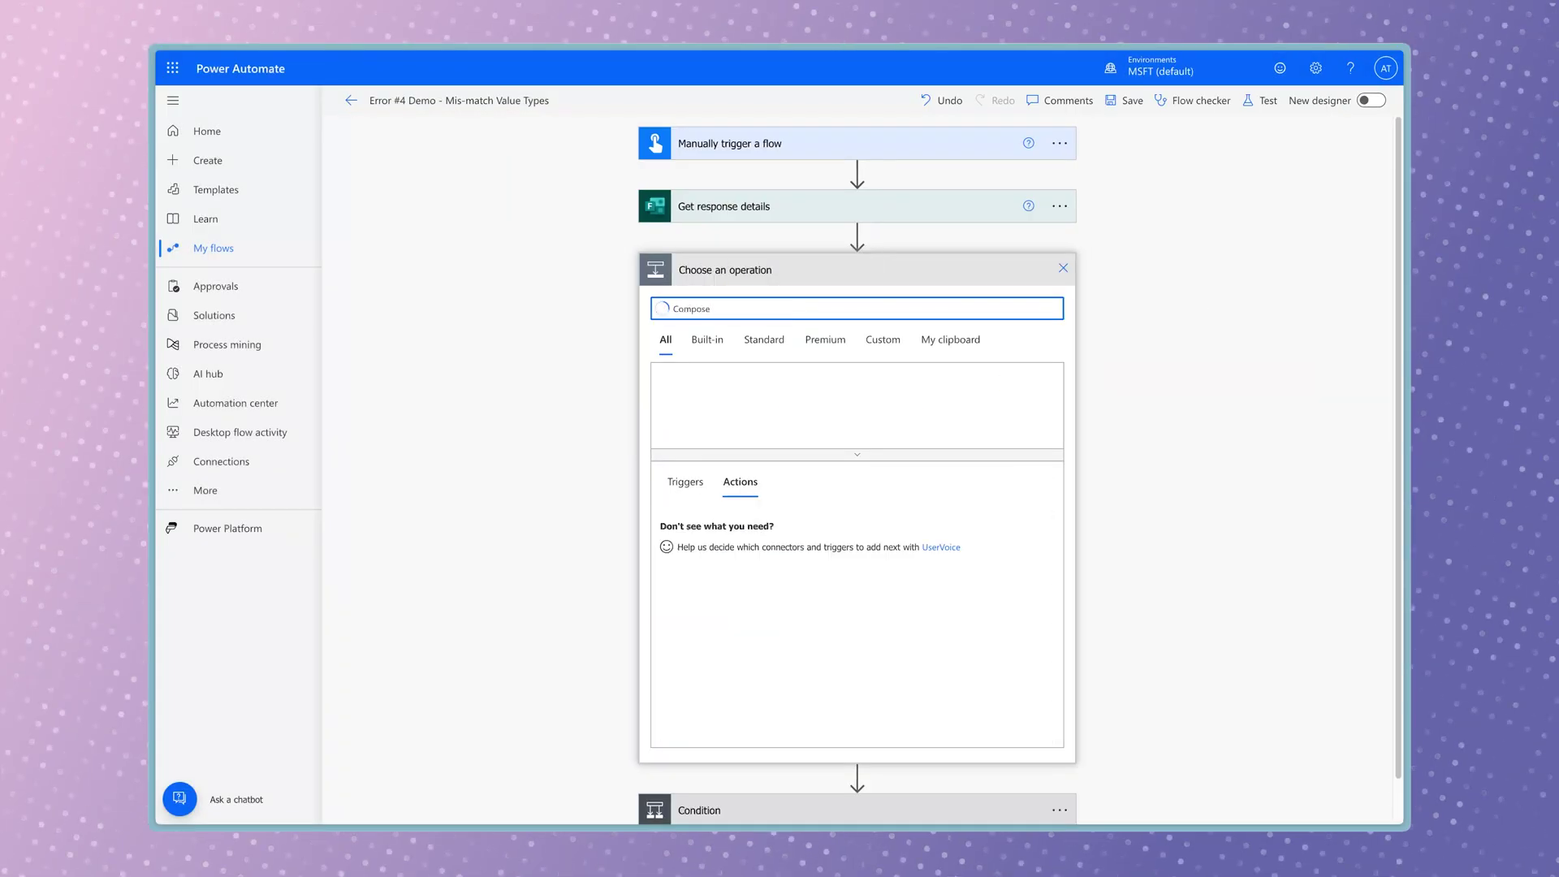
pyautogui.click(885, 526)
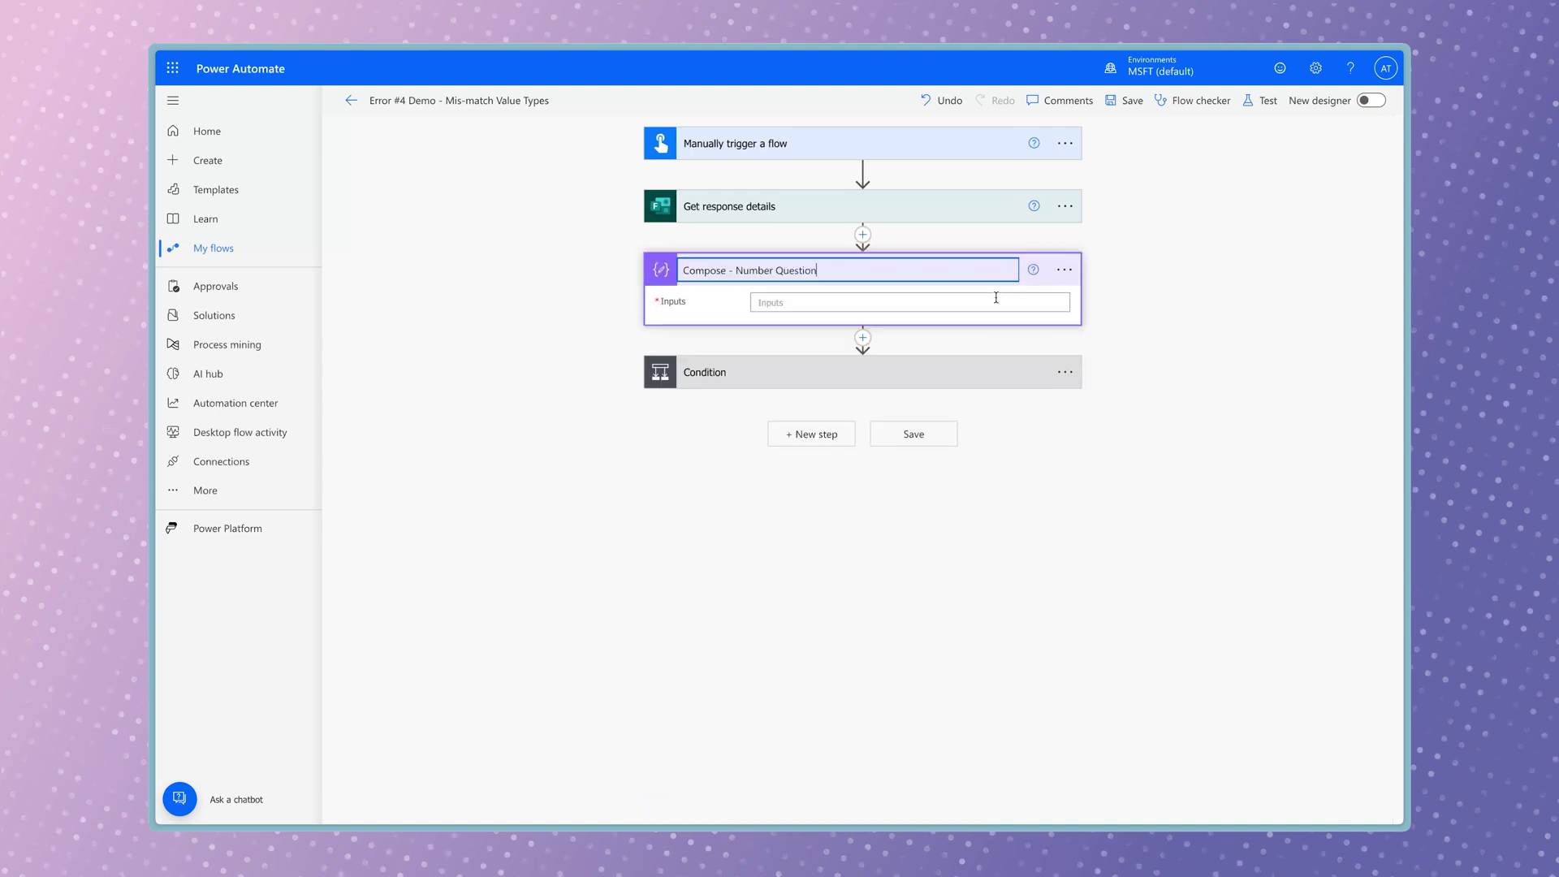
pyautogui.click(999, 302)
pyautogui.click(1185, 417)
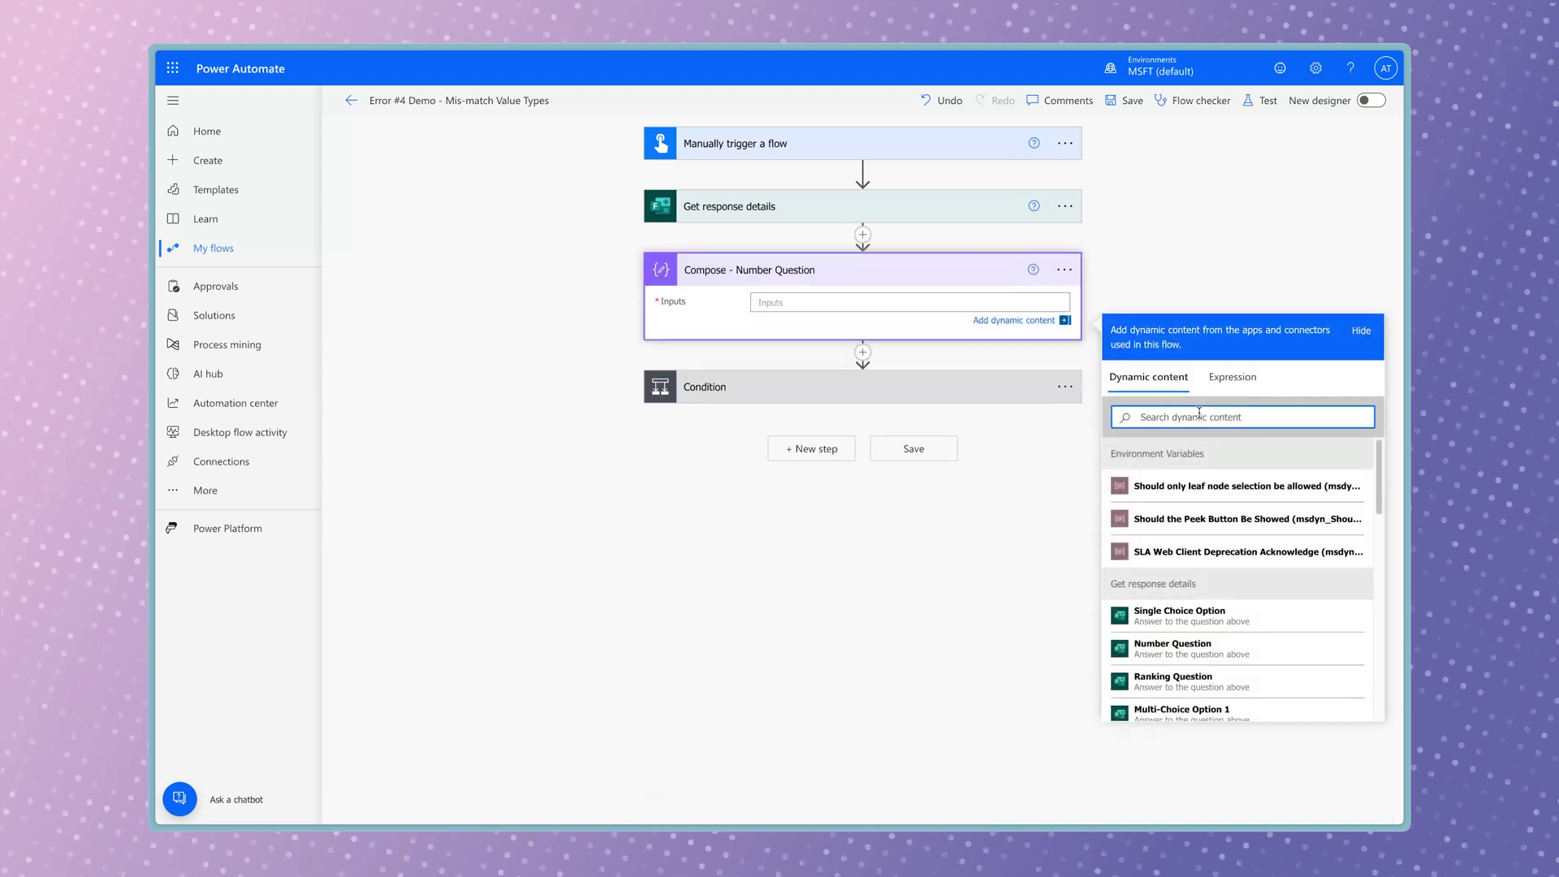
pyautogui.click(1172, 648)
# Start adding another action after Compose, searching for 'terminate'
pyautogui.click(862, 352)
pyautogui.click(862, 362)
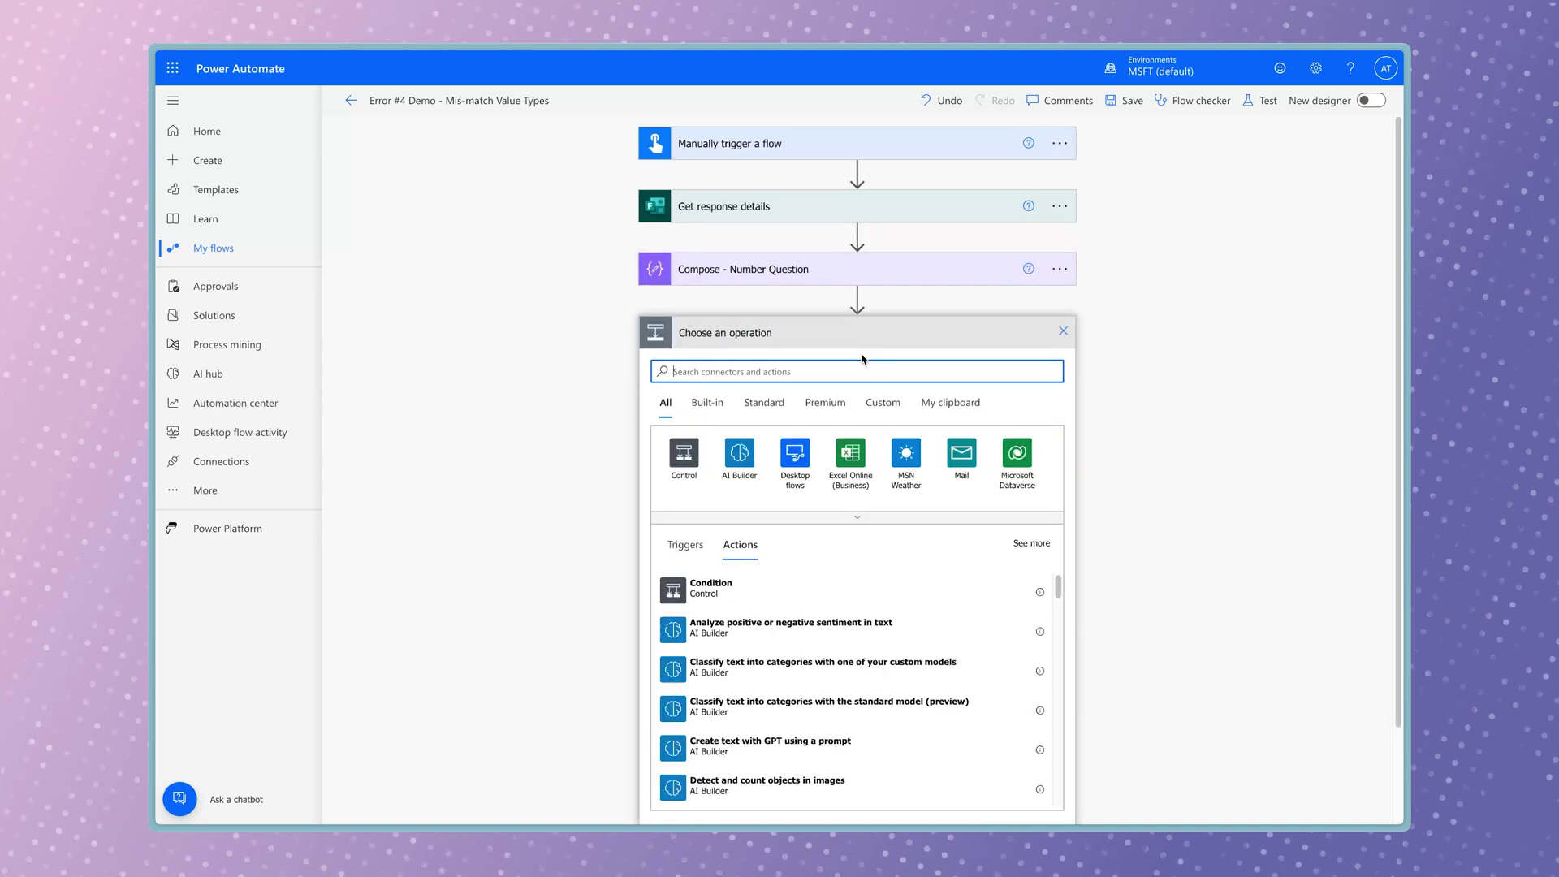
pyautogui.write('terminate')
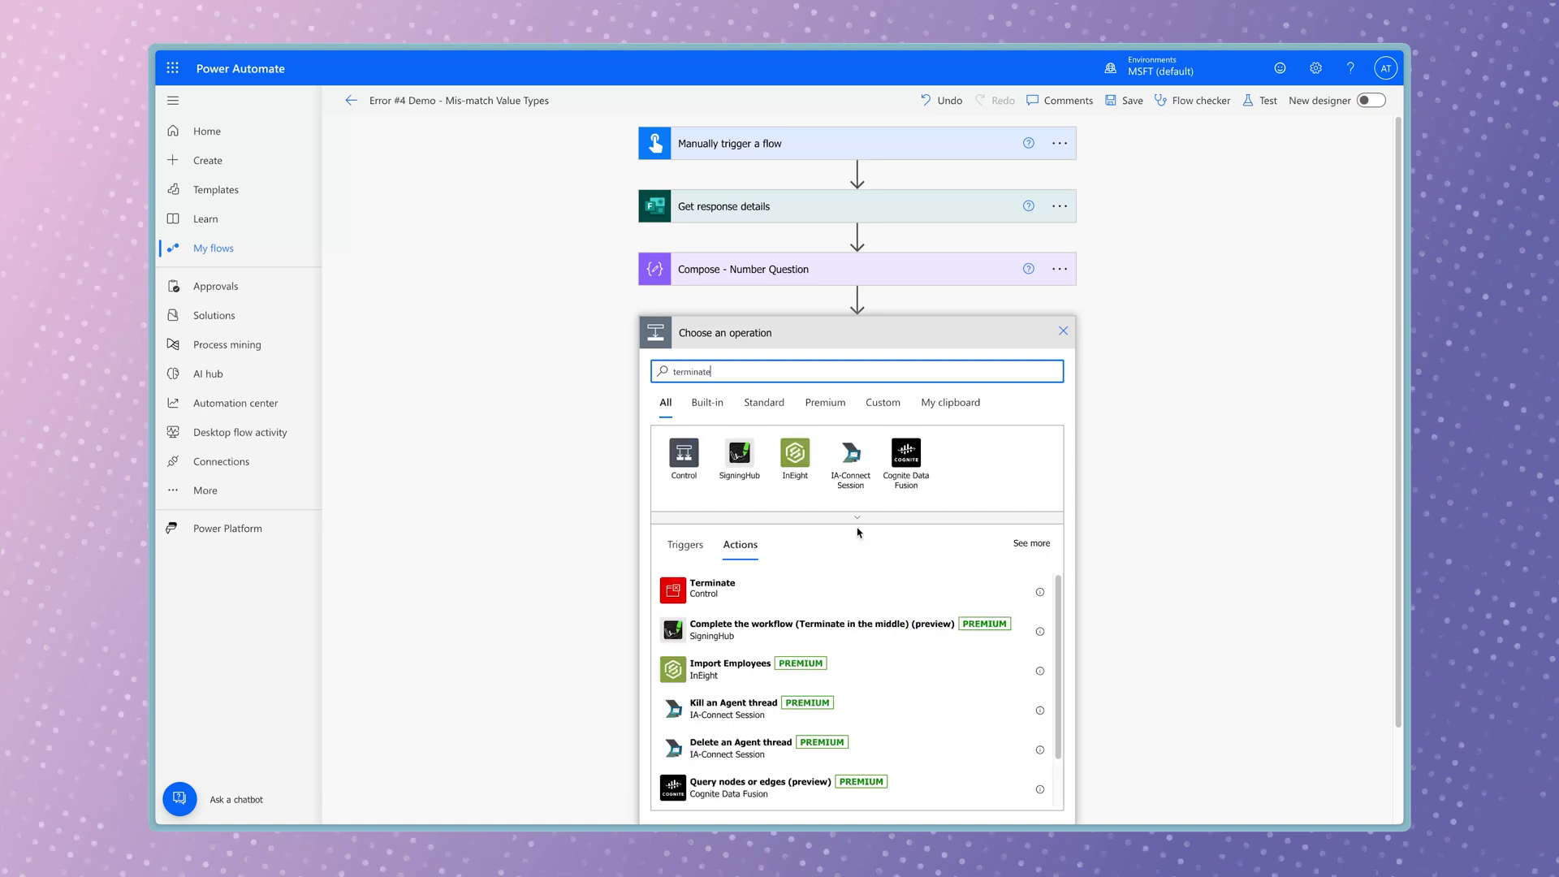
# Add a Terminate step after Compose with status Succeeded
pyautogui.click(915, 583)
pyautogui.click(1049, 365)
pyautogui.click(999, 431)
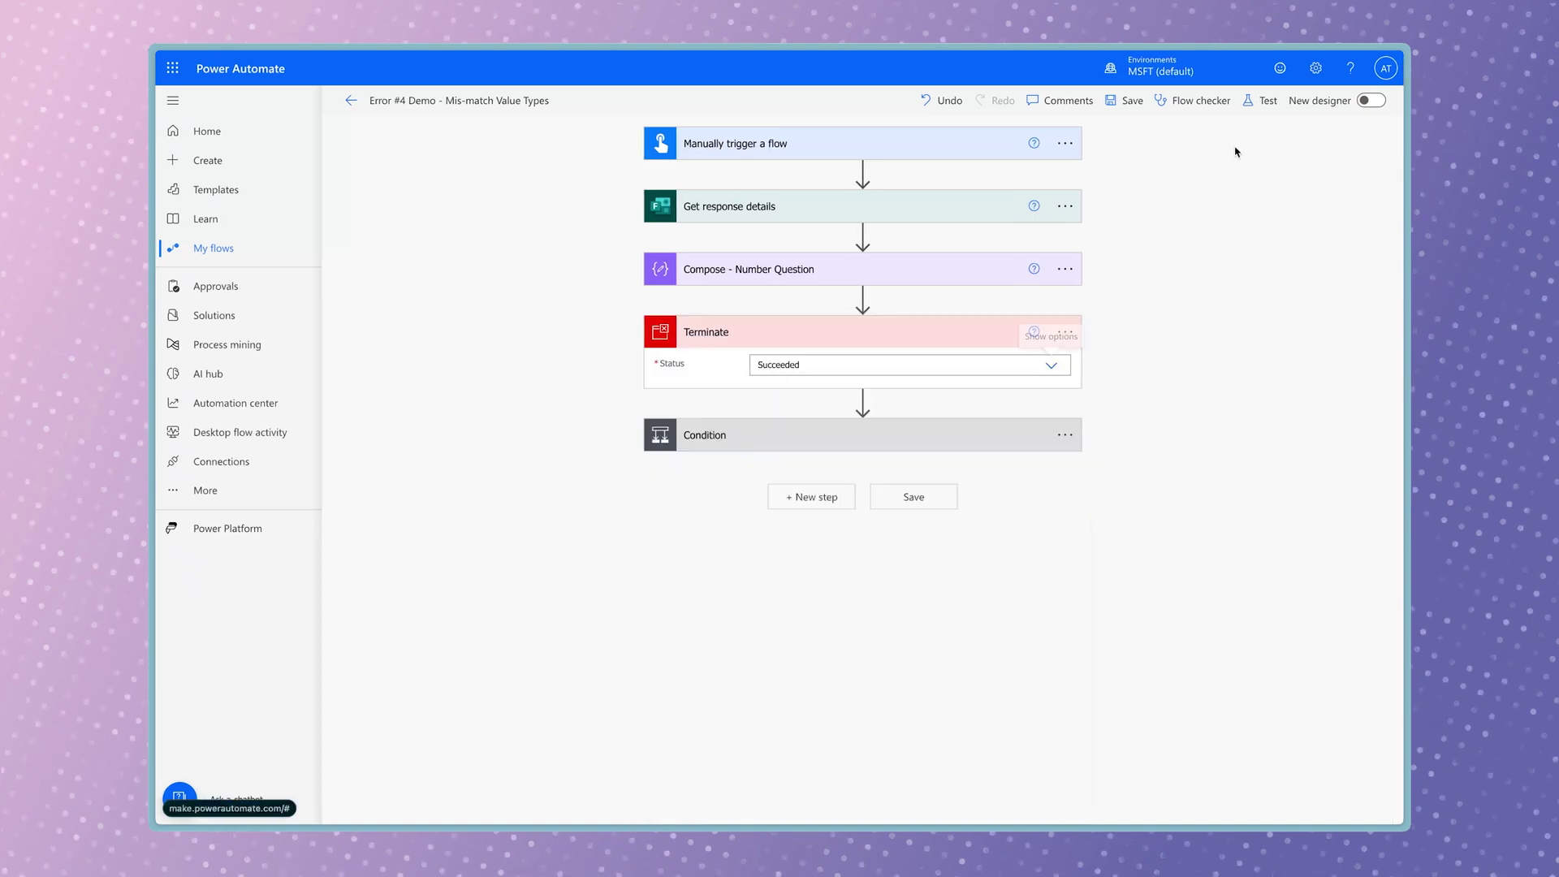
# Save and test the flow, then confirm the Compose step outputs 5
pyautogui.click(1261, 100)
pyautogui.click(1187, 797)
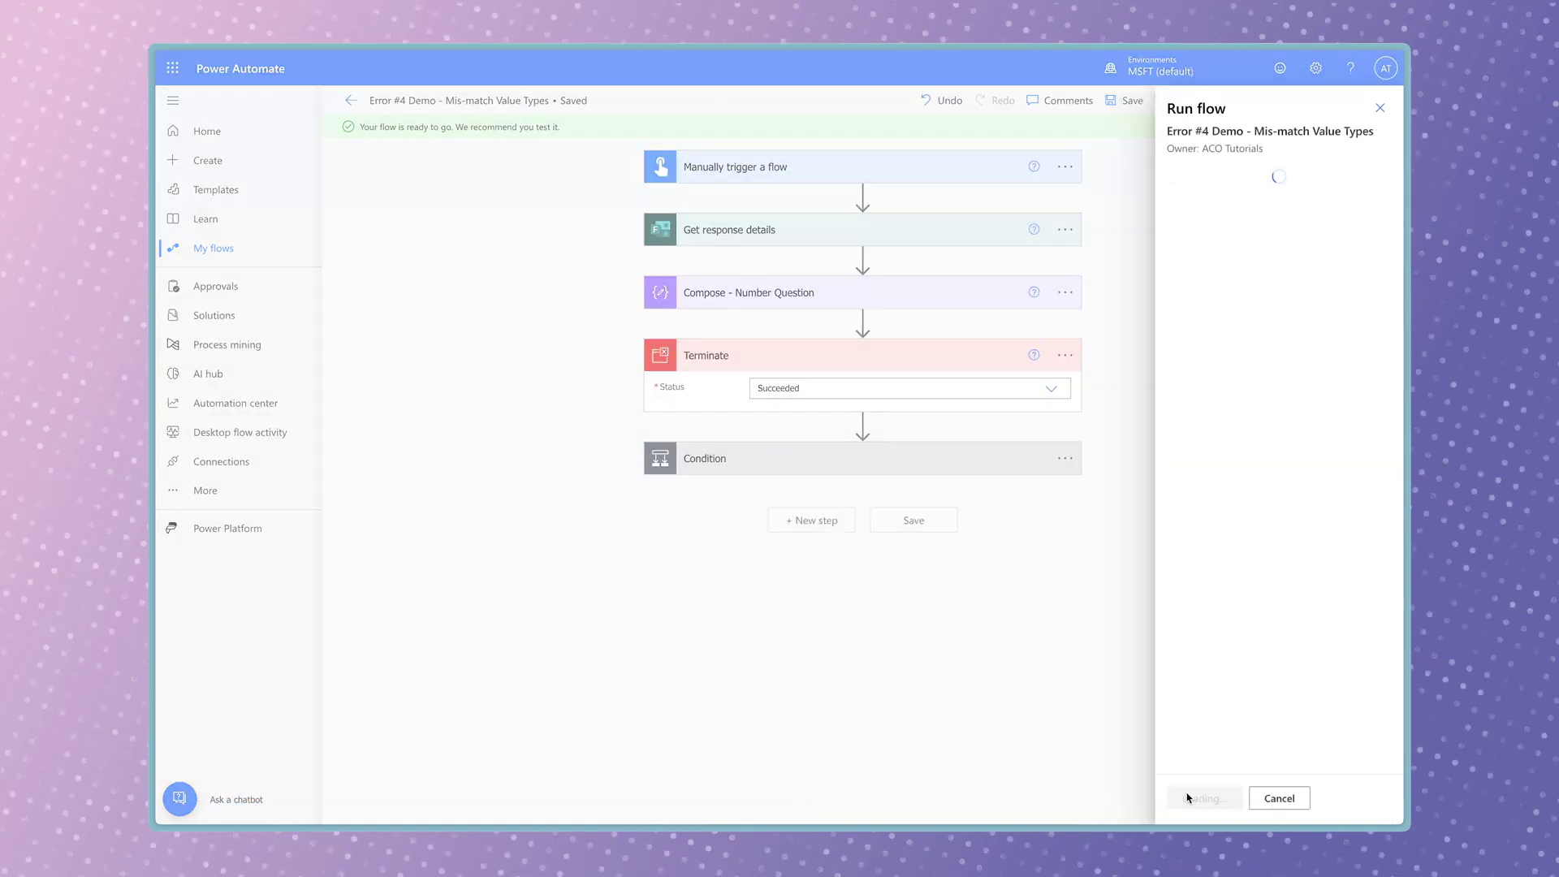
pyautogui.click(1205, 798)
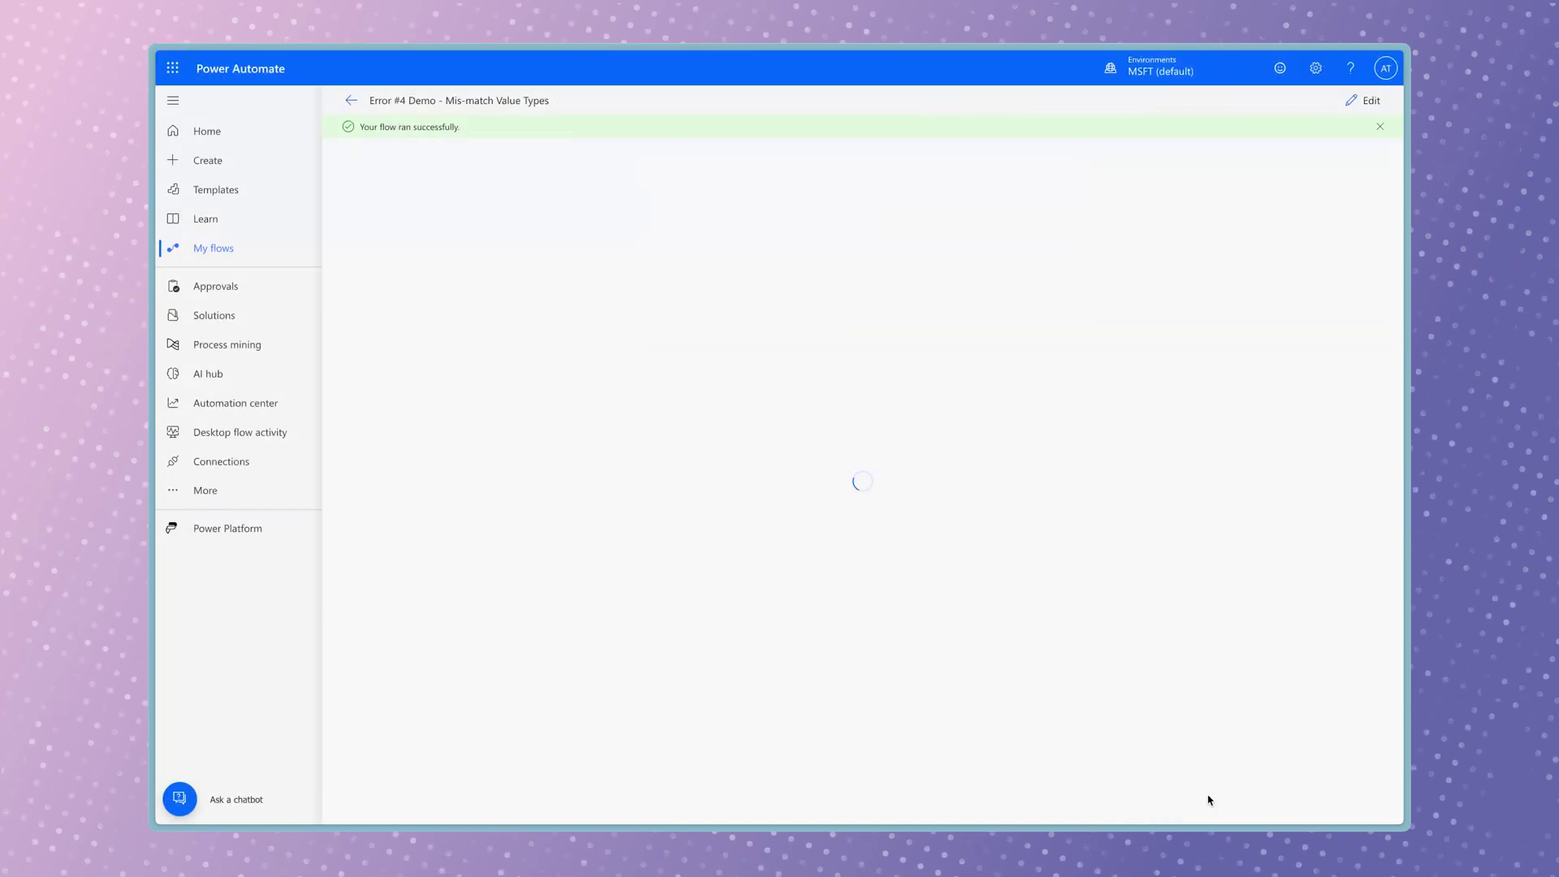
pyautogui.click(865, 311)
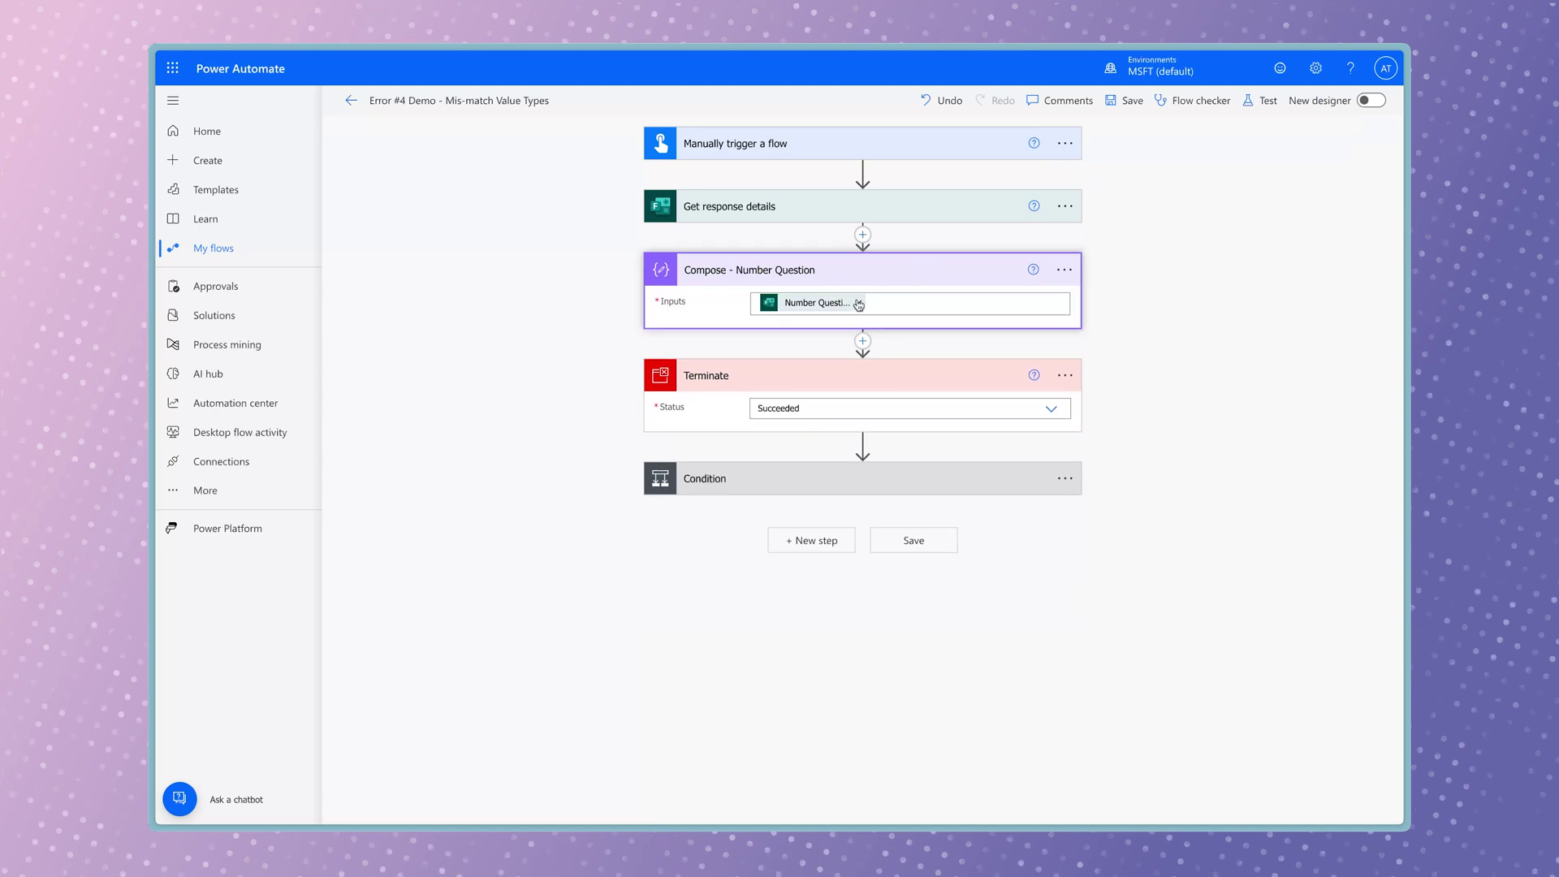
# Replace the Compose input with the expression int(Number Question)
pyautogui.click(859, 303)
pyautogui.click(1227, 390)
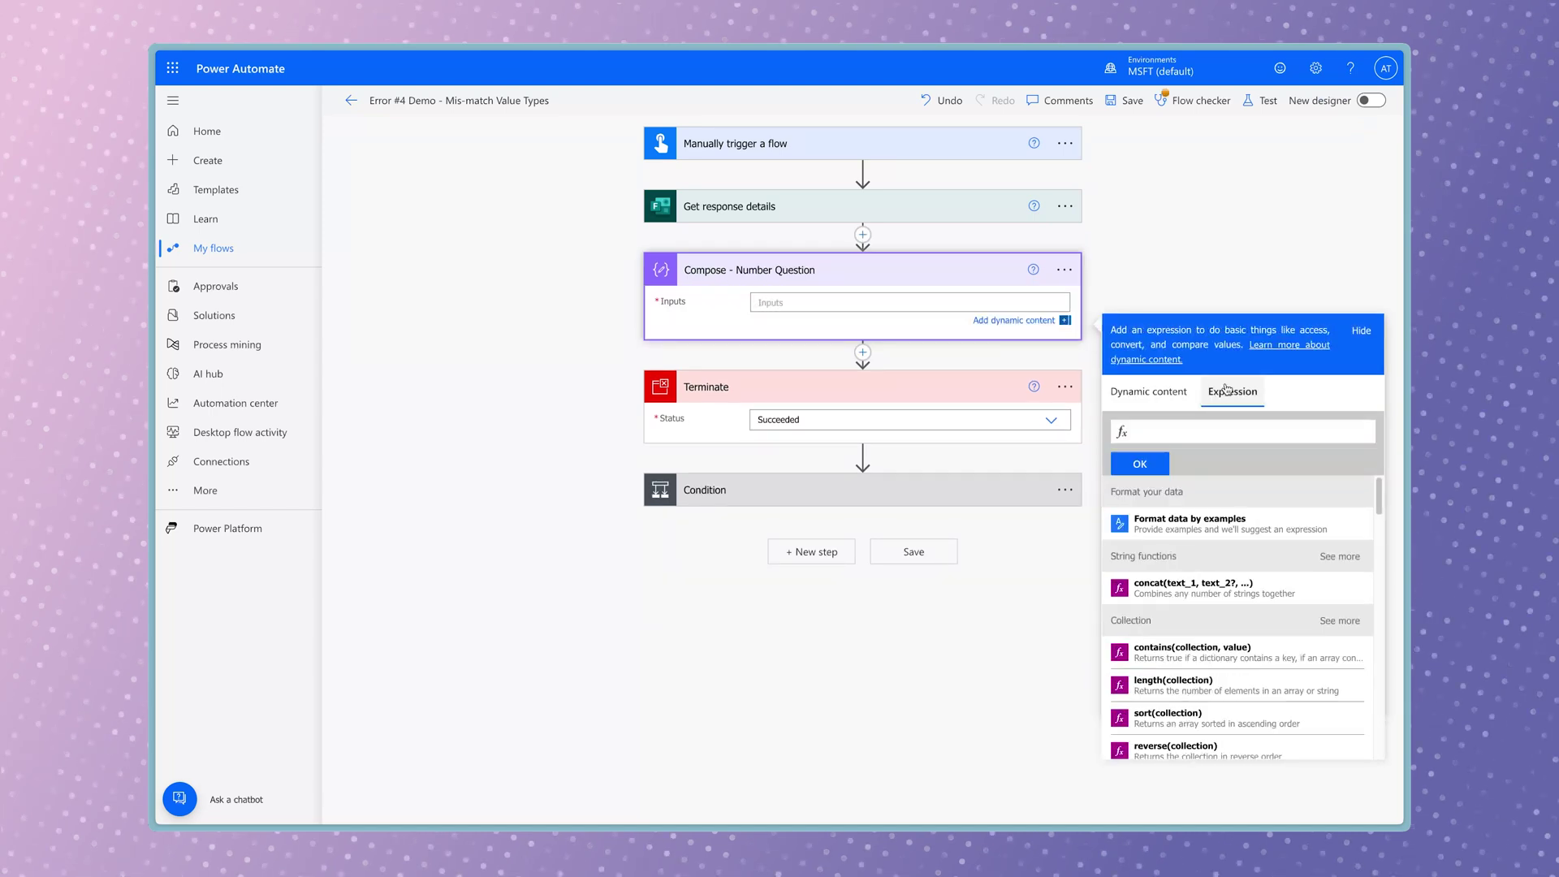
pyautogui.write('int(')
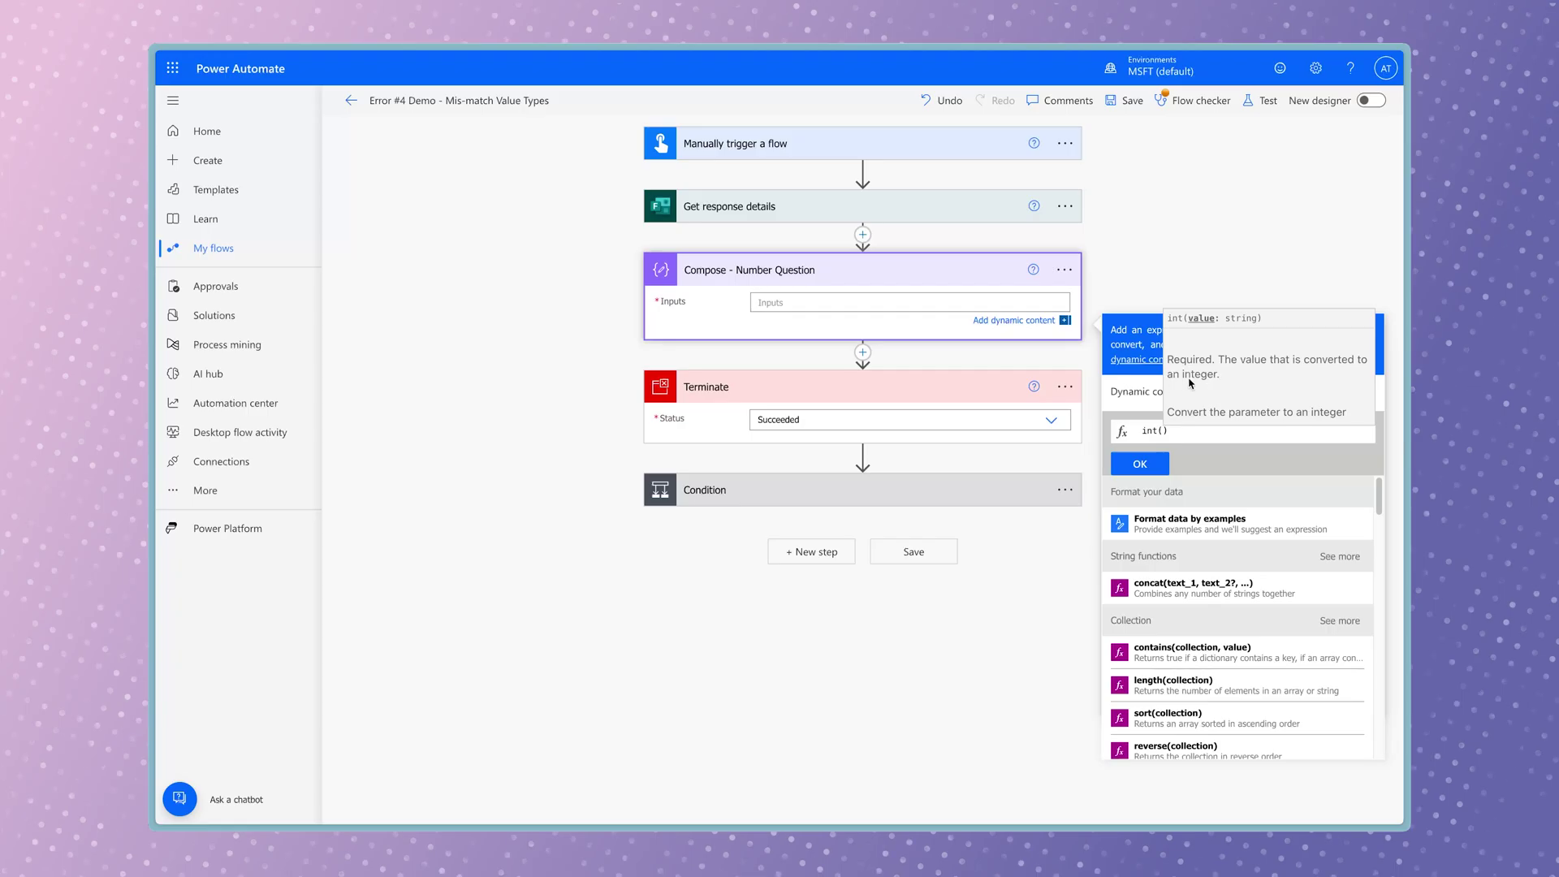
pyautogui.click(1148, 377)
pyautogui.scroll(-3, 1199, 548)
pyautogui.click(1199, 540)
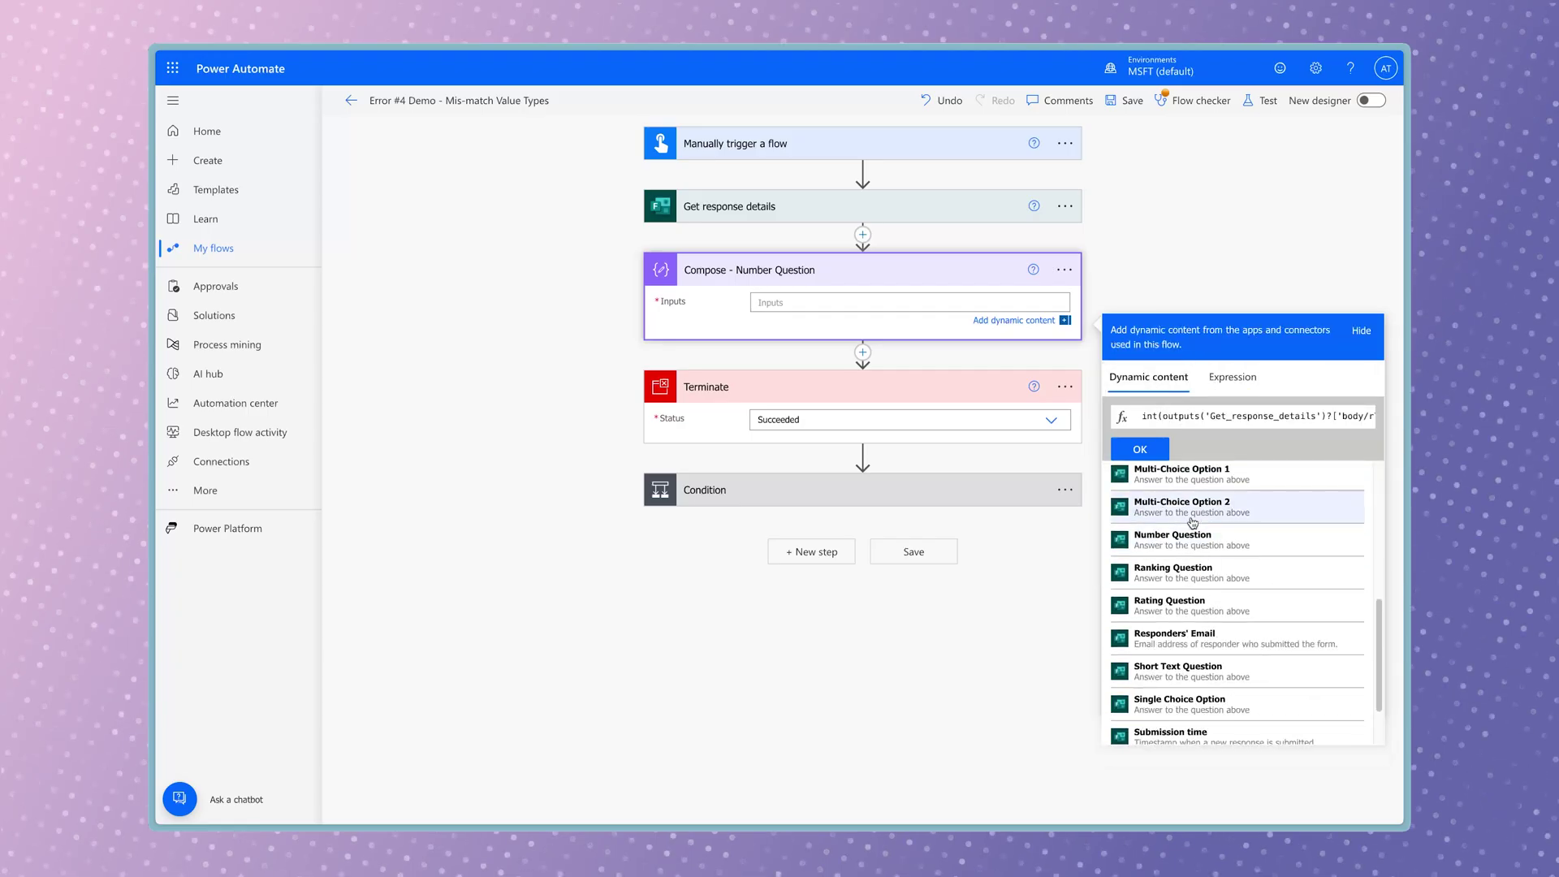
pyautogui.click(1139, 449)
# Save and test the flow, then return to the editor
pyautogui.click(1263, 100)
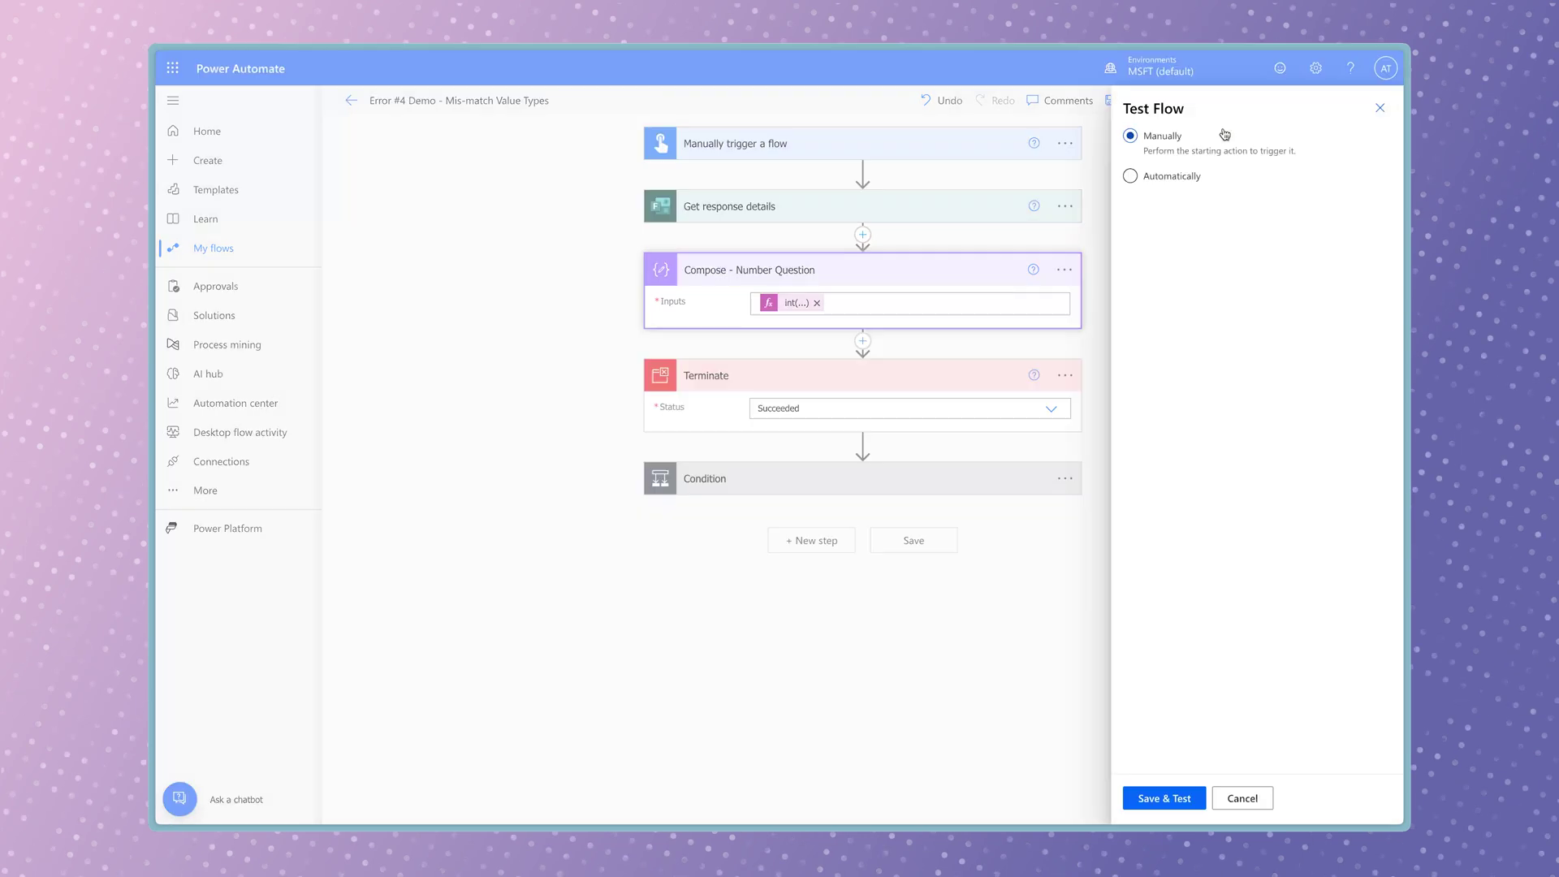
pyautogui.click(1169, 798)
pyautogui.click(1208, 802)
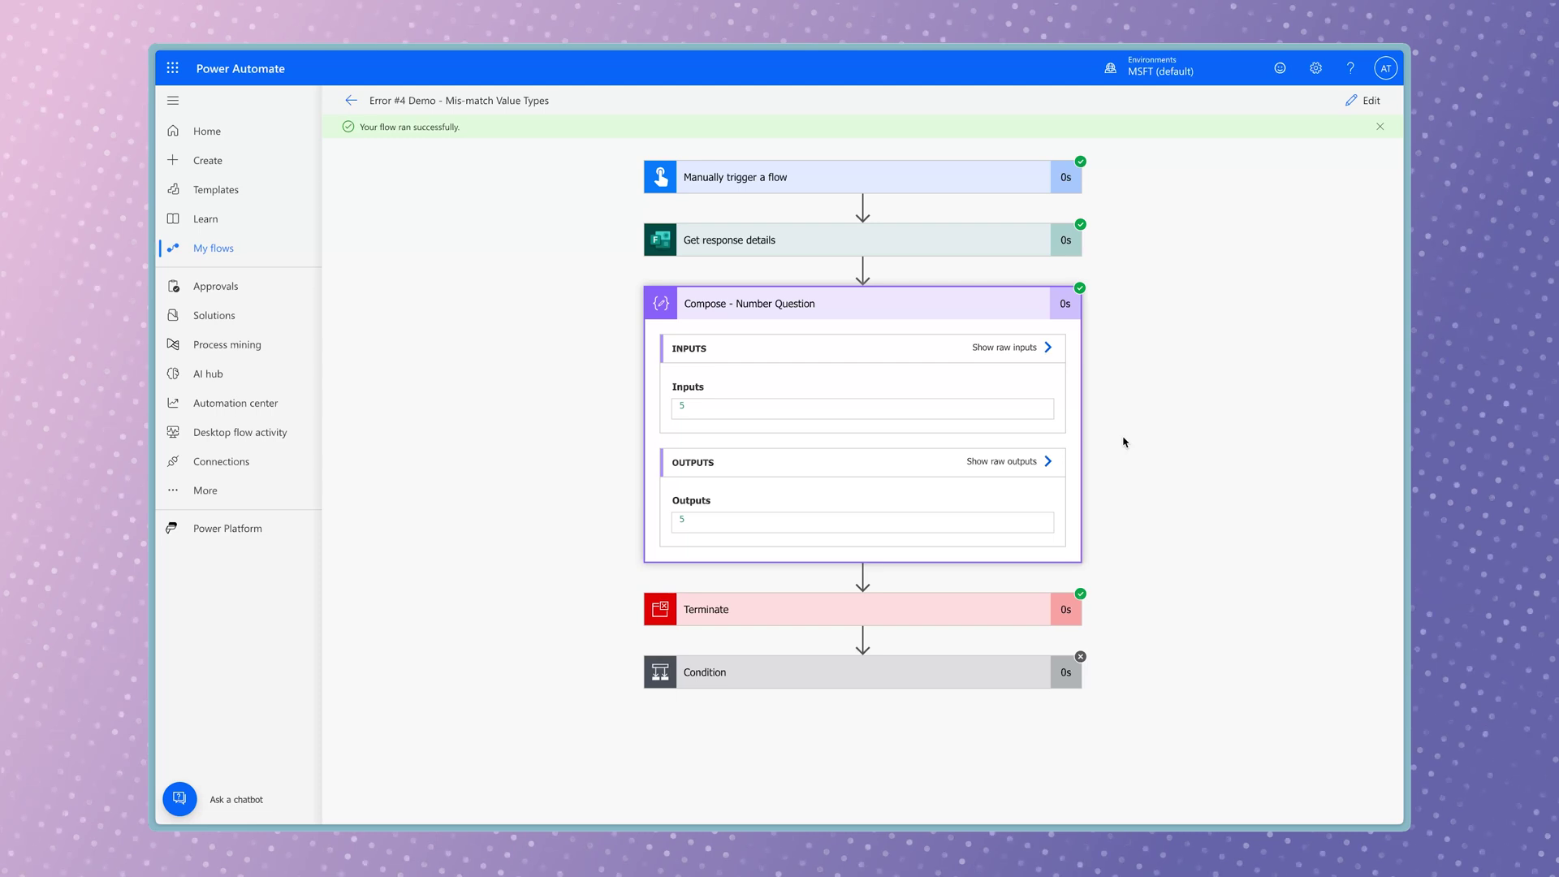
pyautogui.click(1364, 100)
# Move Terminate below the Condition and have the Condition compare the Compose outputs
pyautogui.moveTo(944, 367); pyautogui.dragTo(874, 520)
pyautogui.click(820, 384)
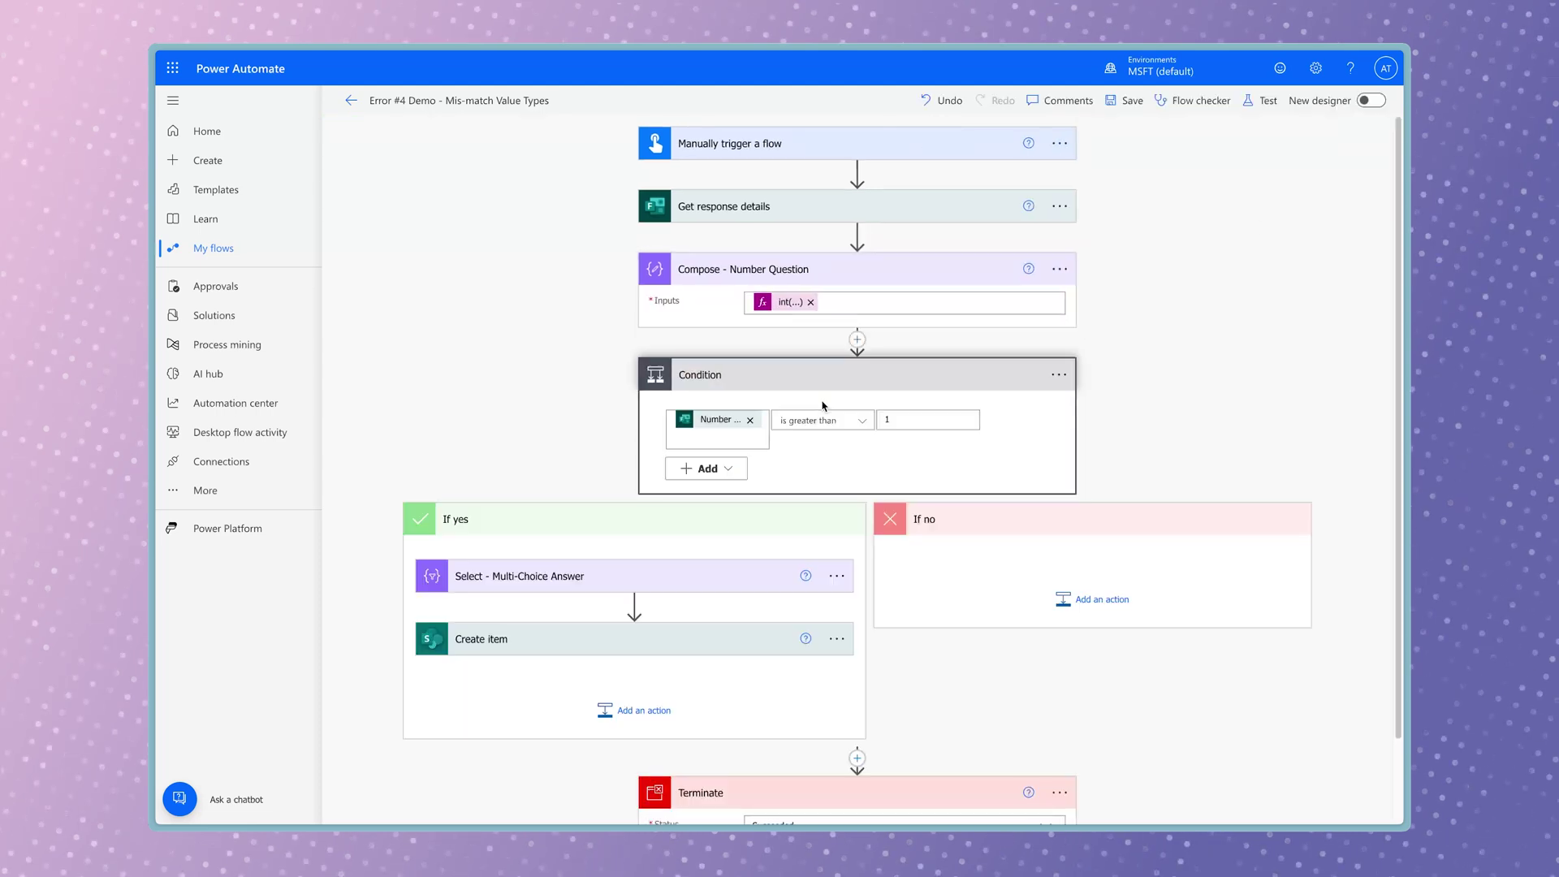
pyautogui.click(750, 420)
pyautogui.click(974, 735)
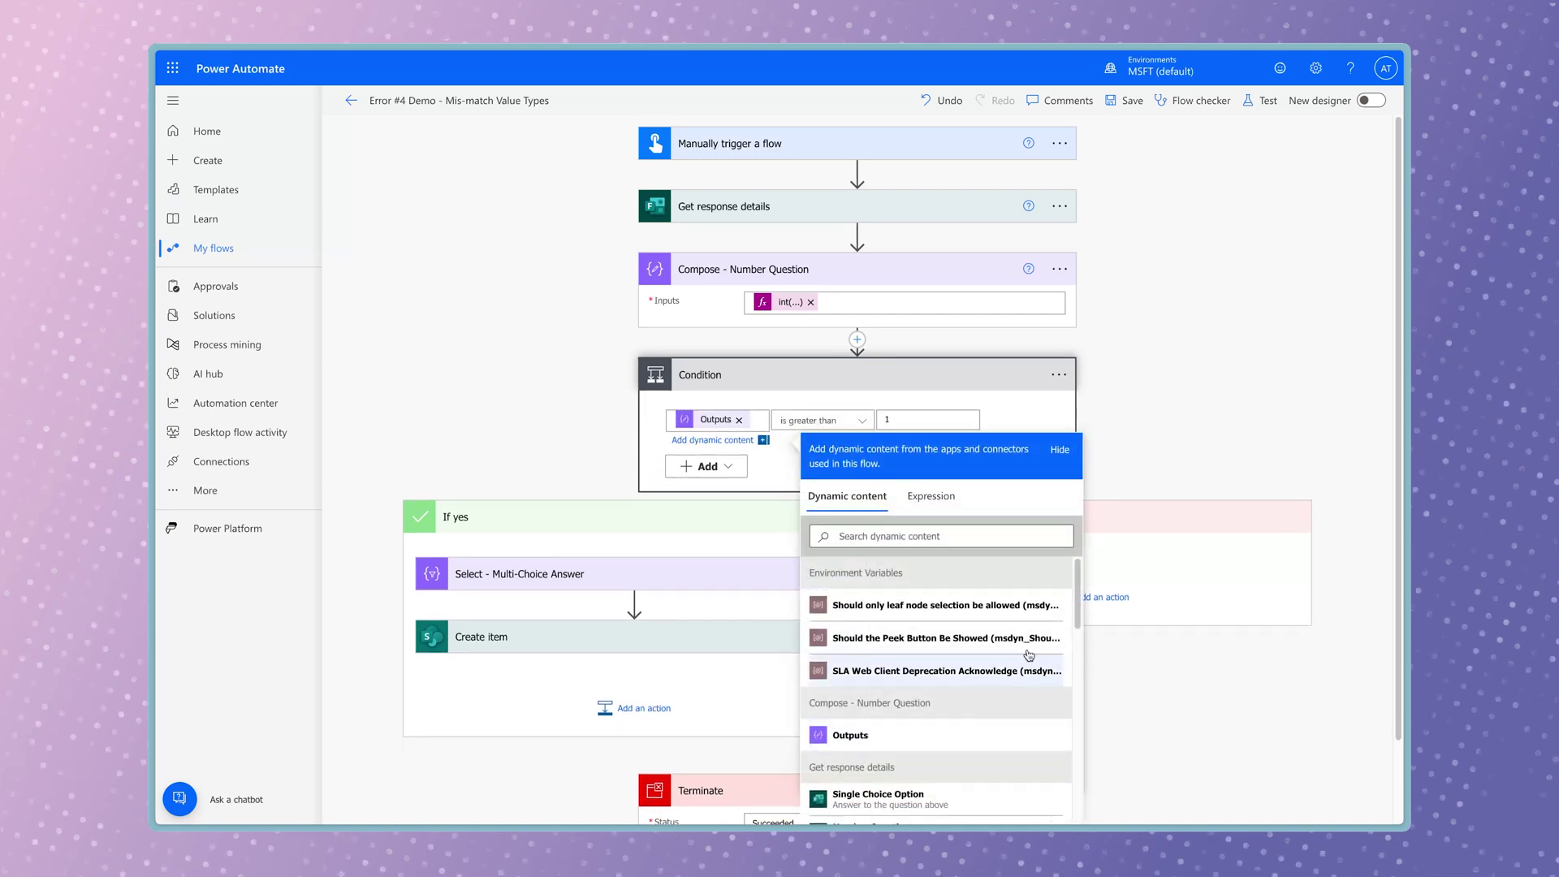
# Save and run a manual test of the flow
pyautogui.click(1129, 456)
pyautogui.click(1260, 100)
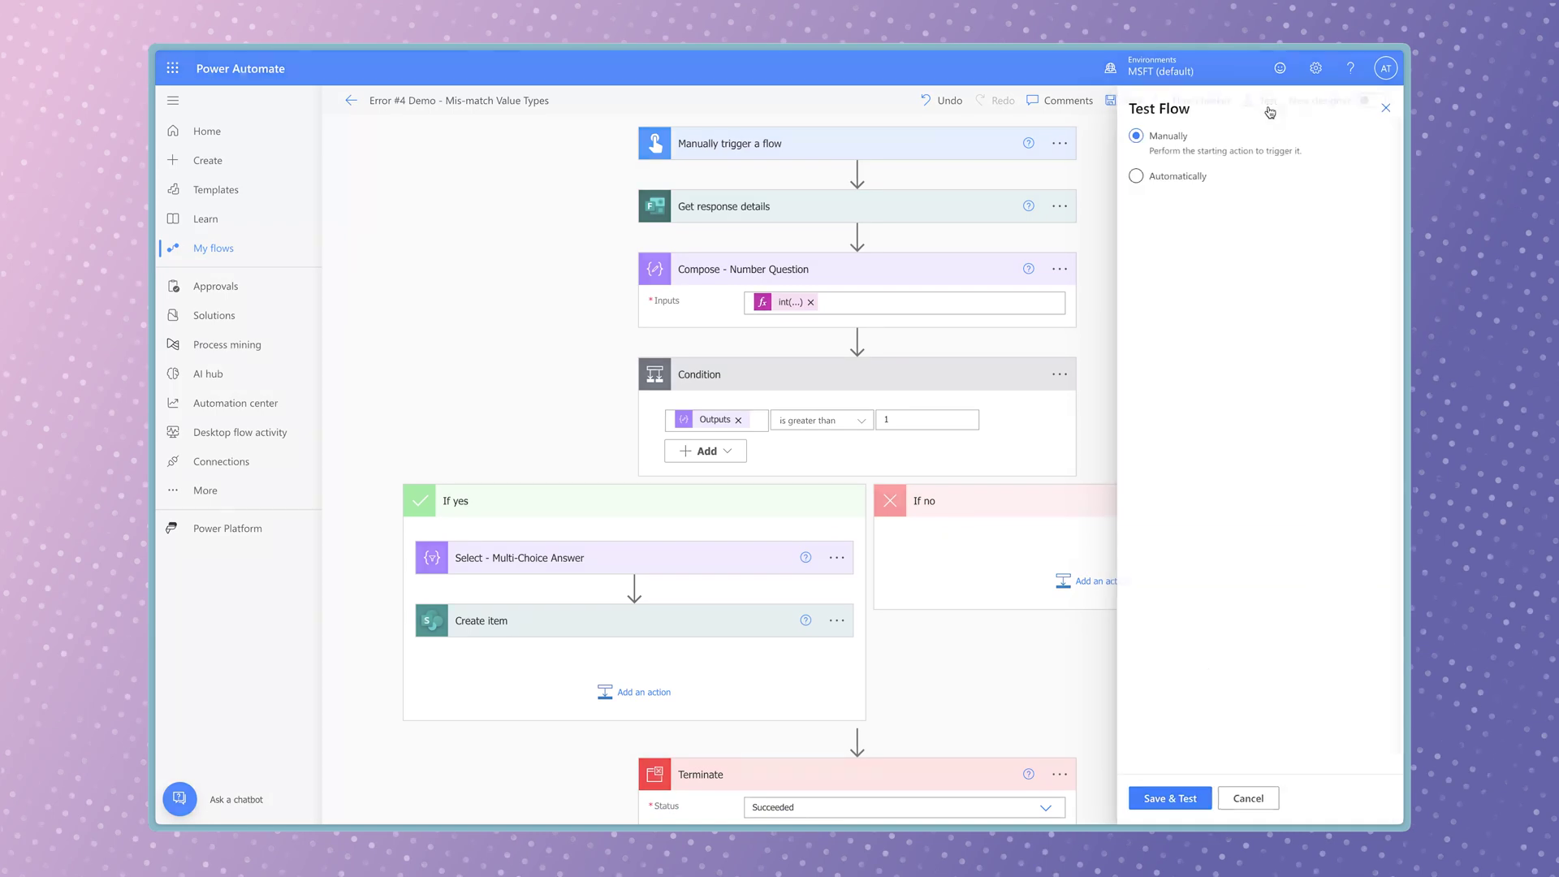
pyautogui.click(1185, 797)
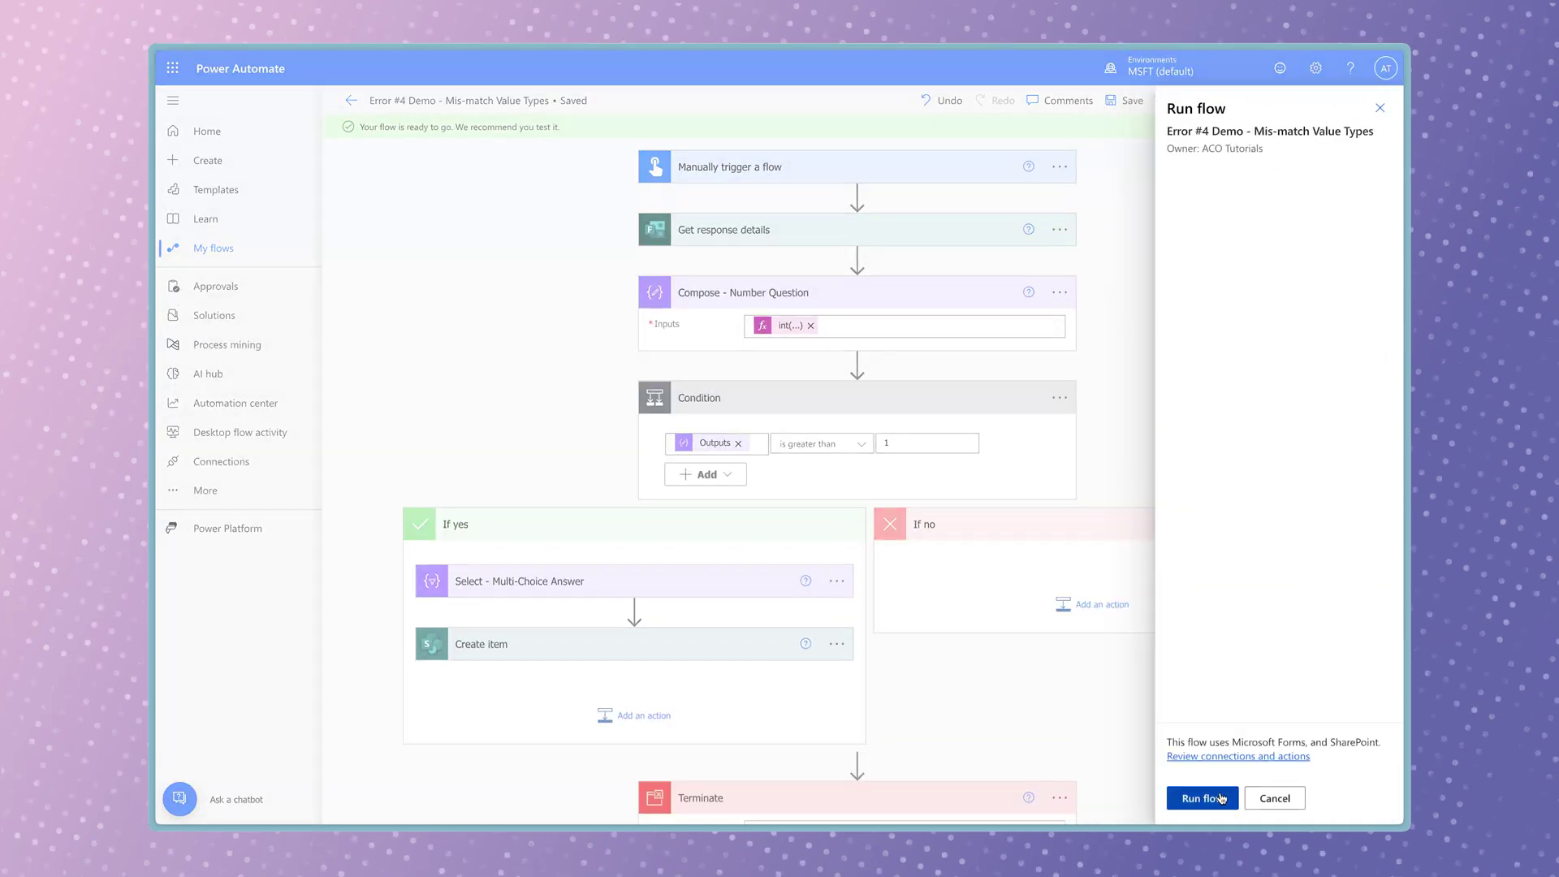
pyautogui.click(1220, 798)
pyautogui.click(1216, 797)
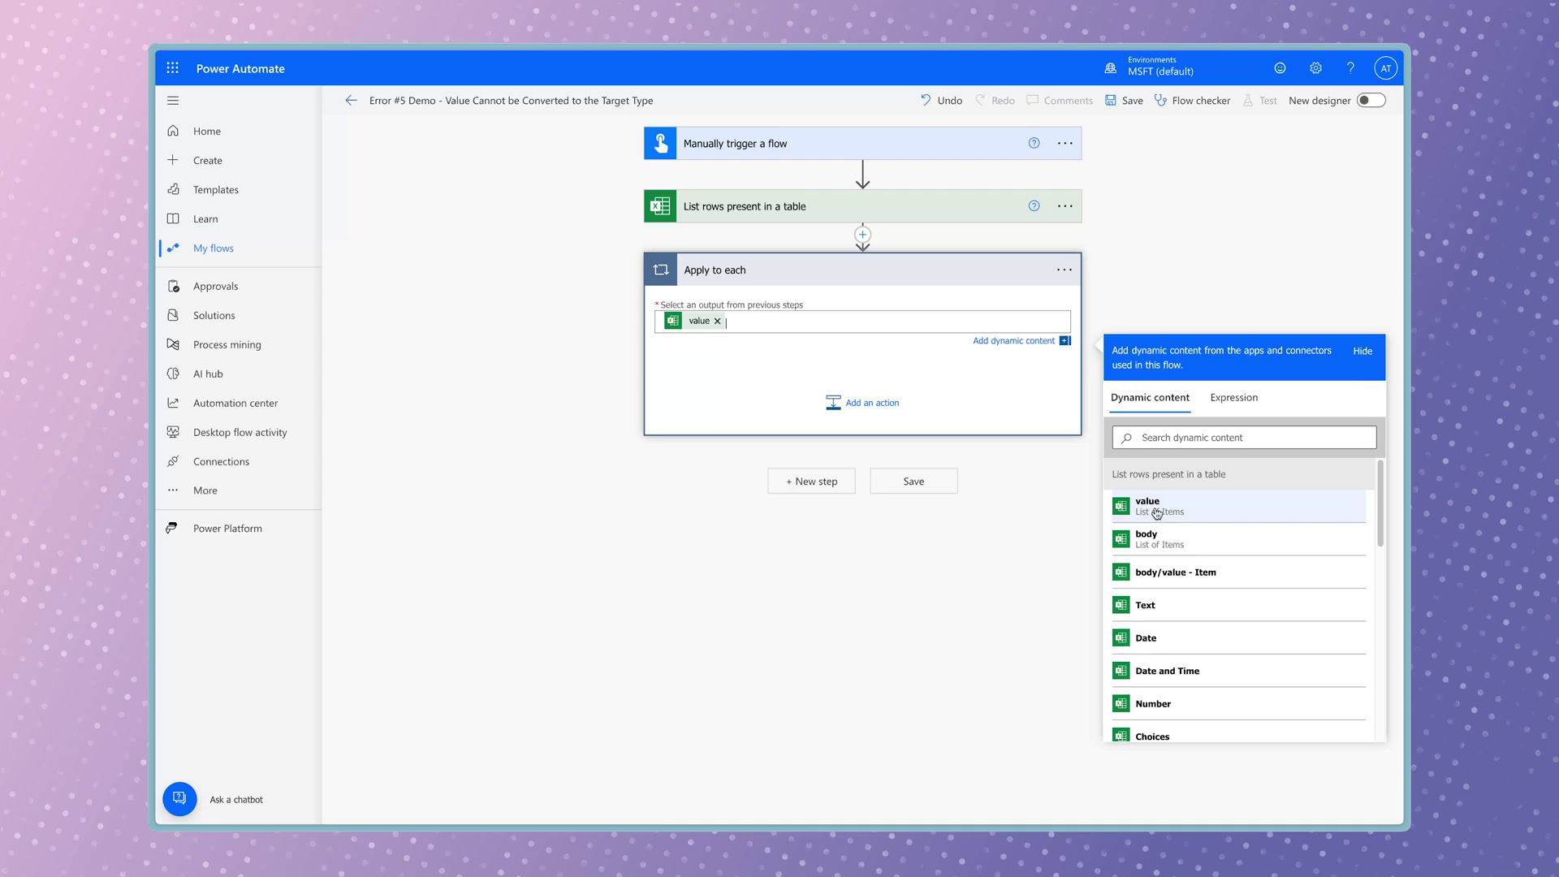
# Add a Compose step inside the loop whose input is the Currency value
pyautogui.click(869, 403)
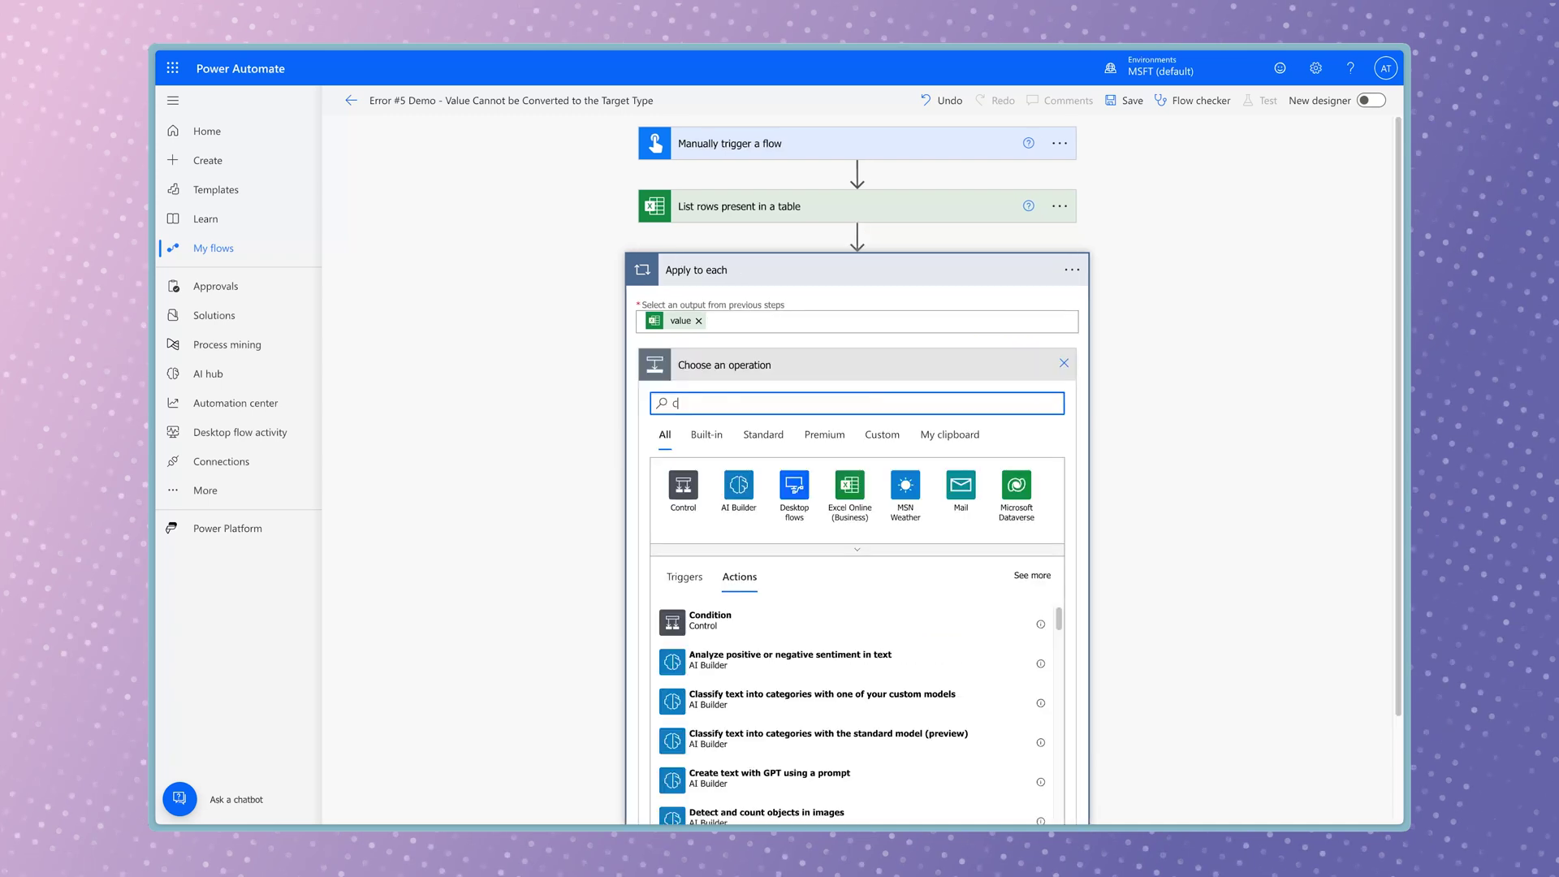
pyautogui.write('compose')
pyautogui.click(812, 619)
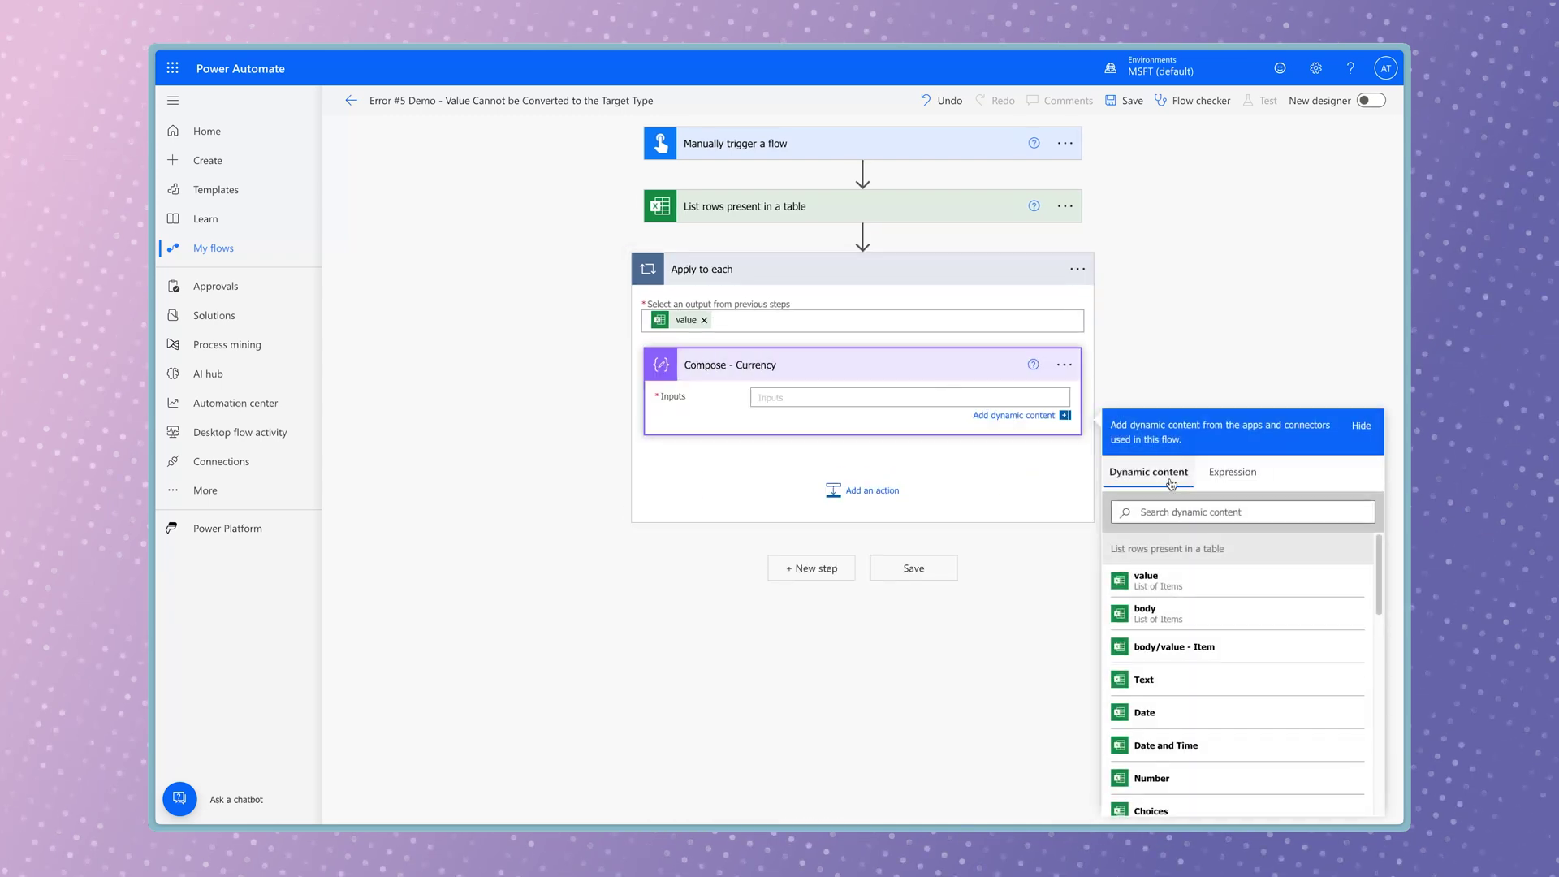
pyautogui.write('c')
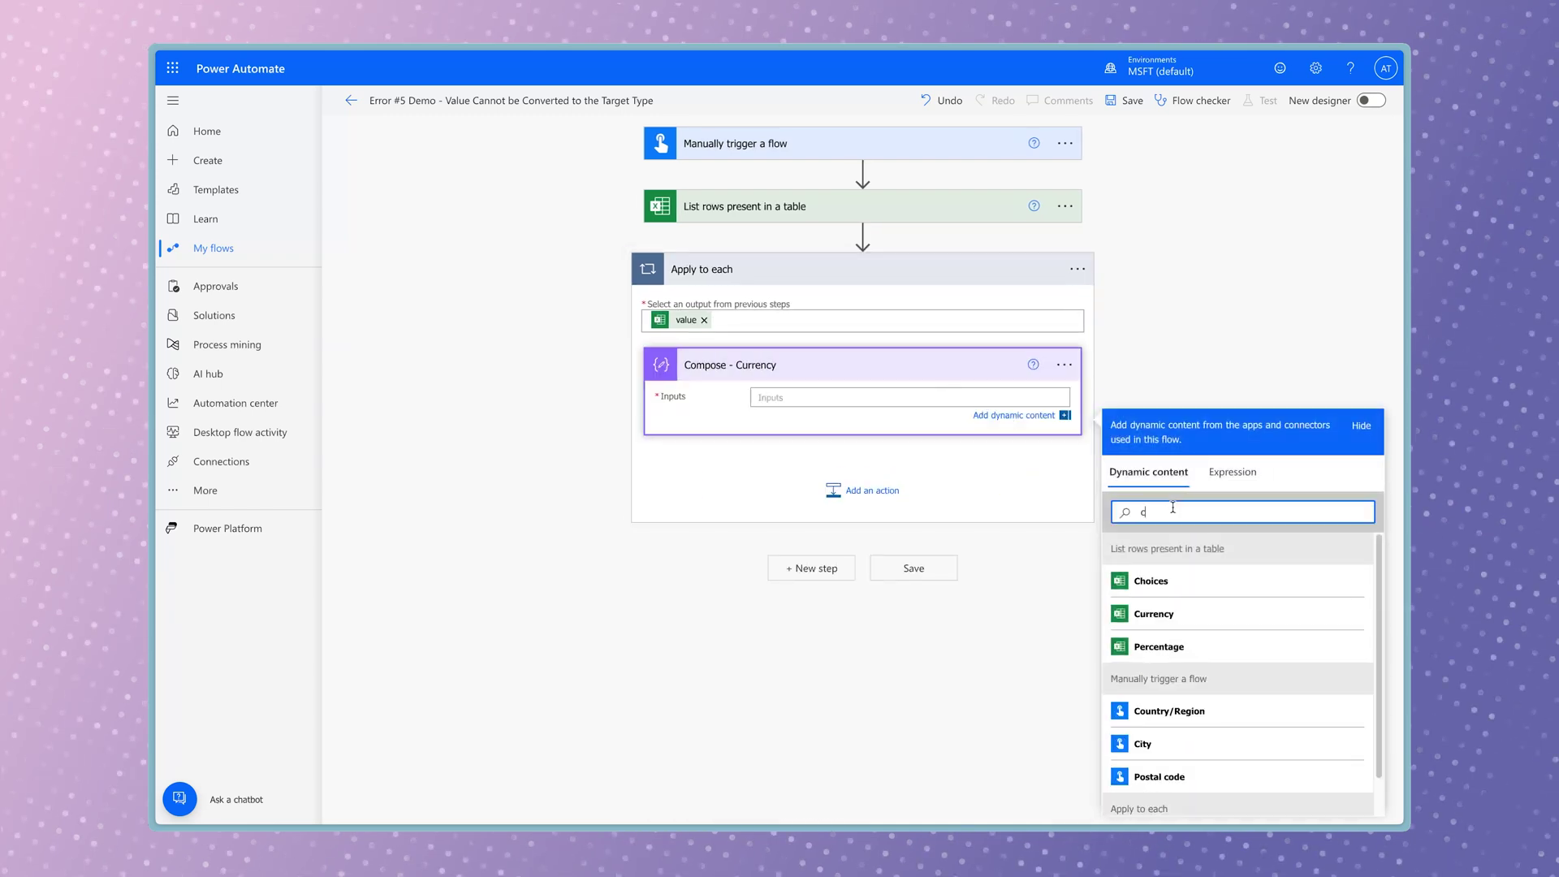
pyautogui.click(1199, 614)
# Run a manual test and check the Apply to each loop results
pyautogui.click(1260, 99)
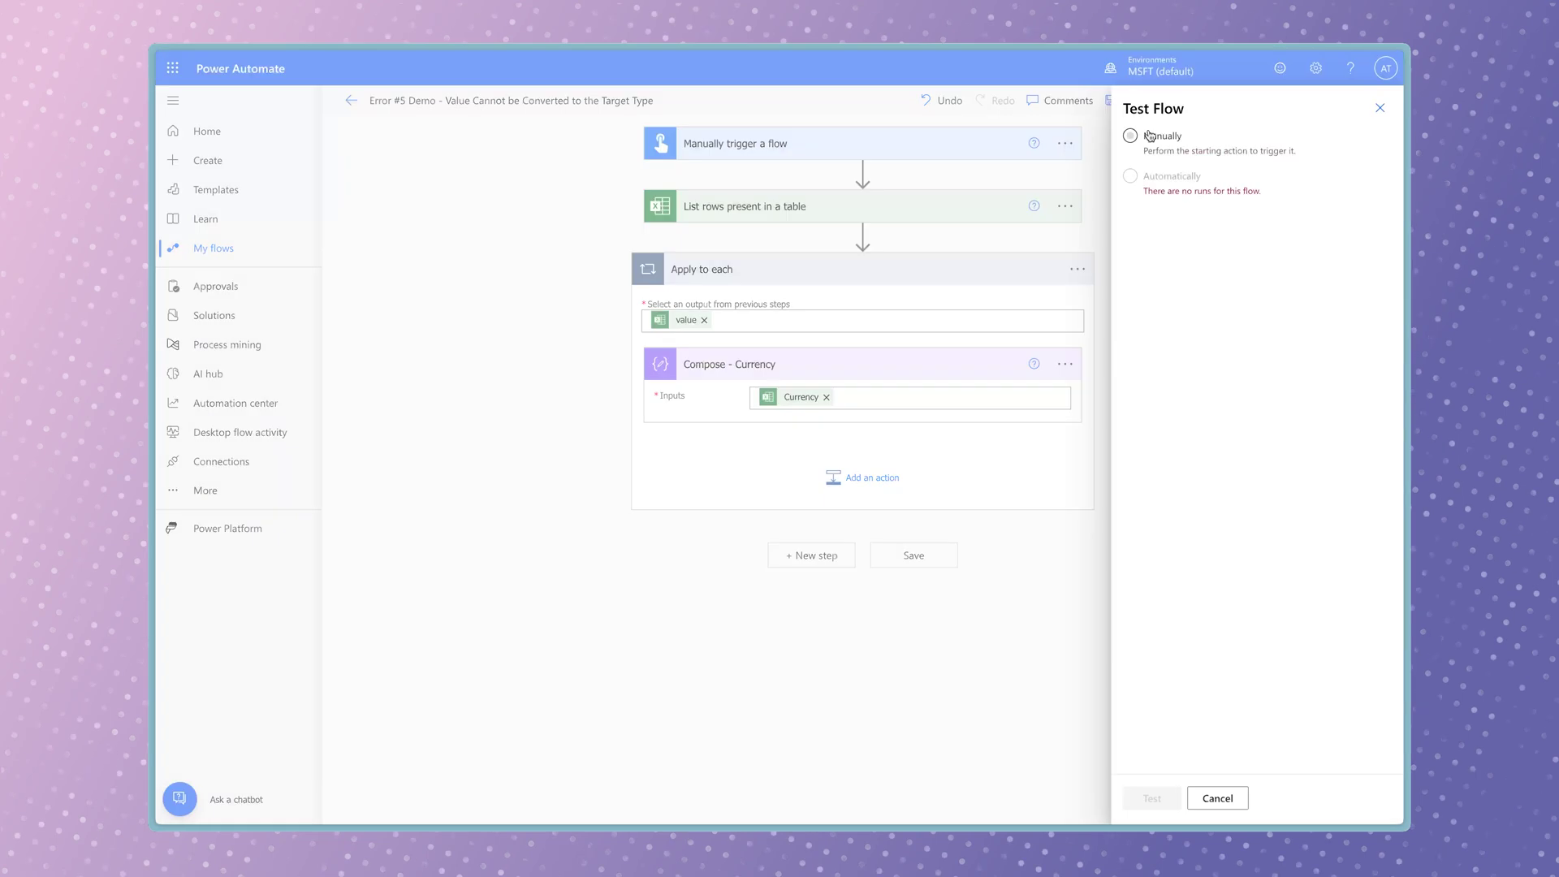
pyautogui.click(1130, 136)
pyautogui.click(1164, 795)
pyautogui.click(1152, 798)
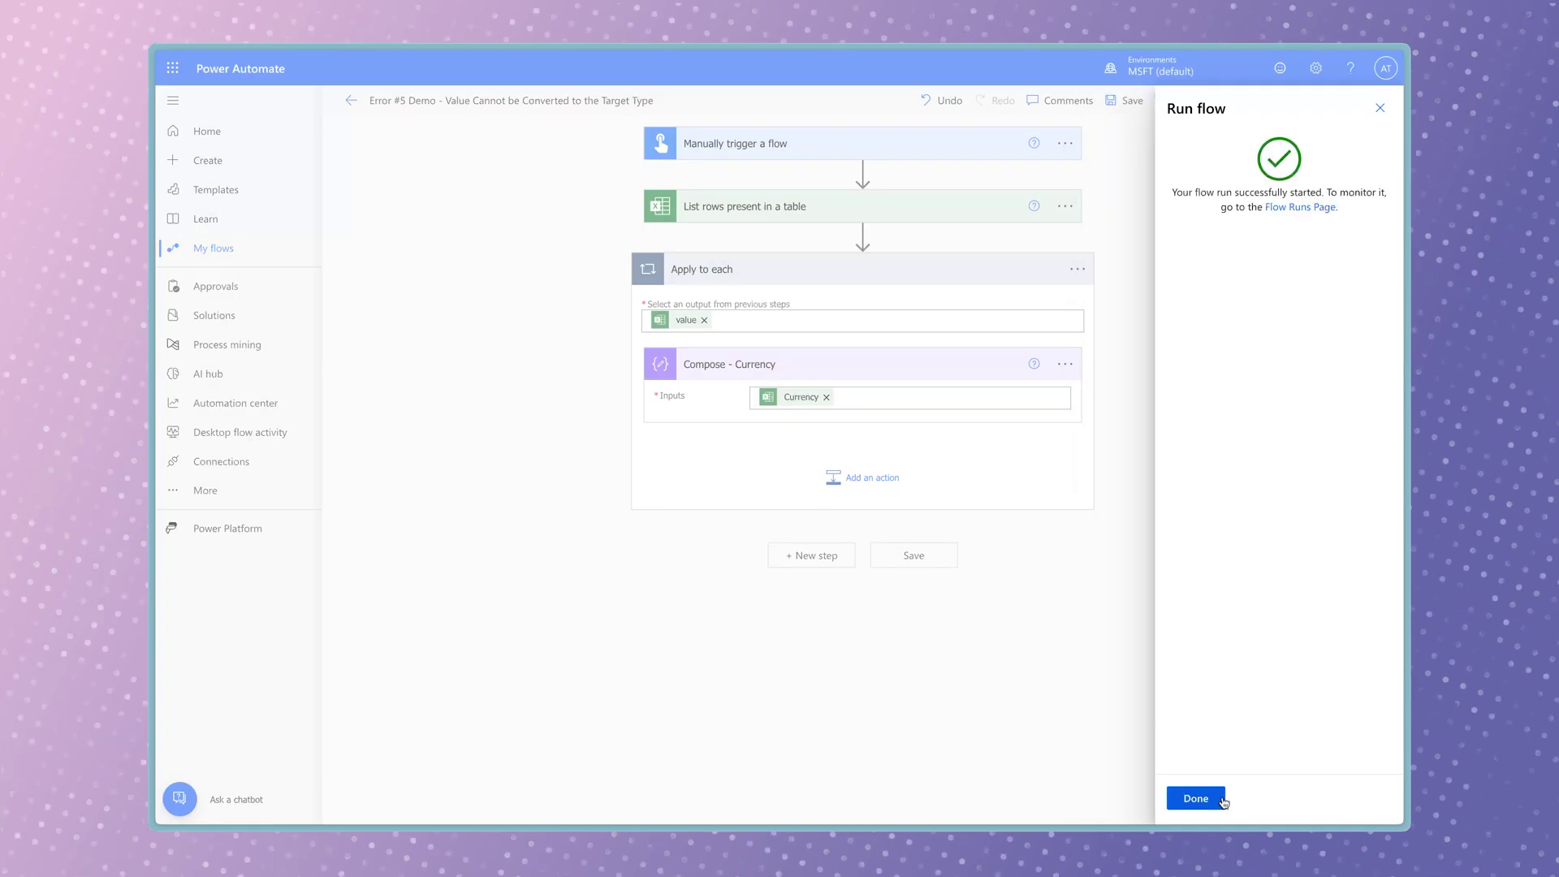
pyautogui.click(1151, 798)
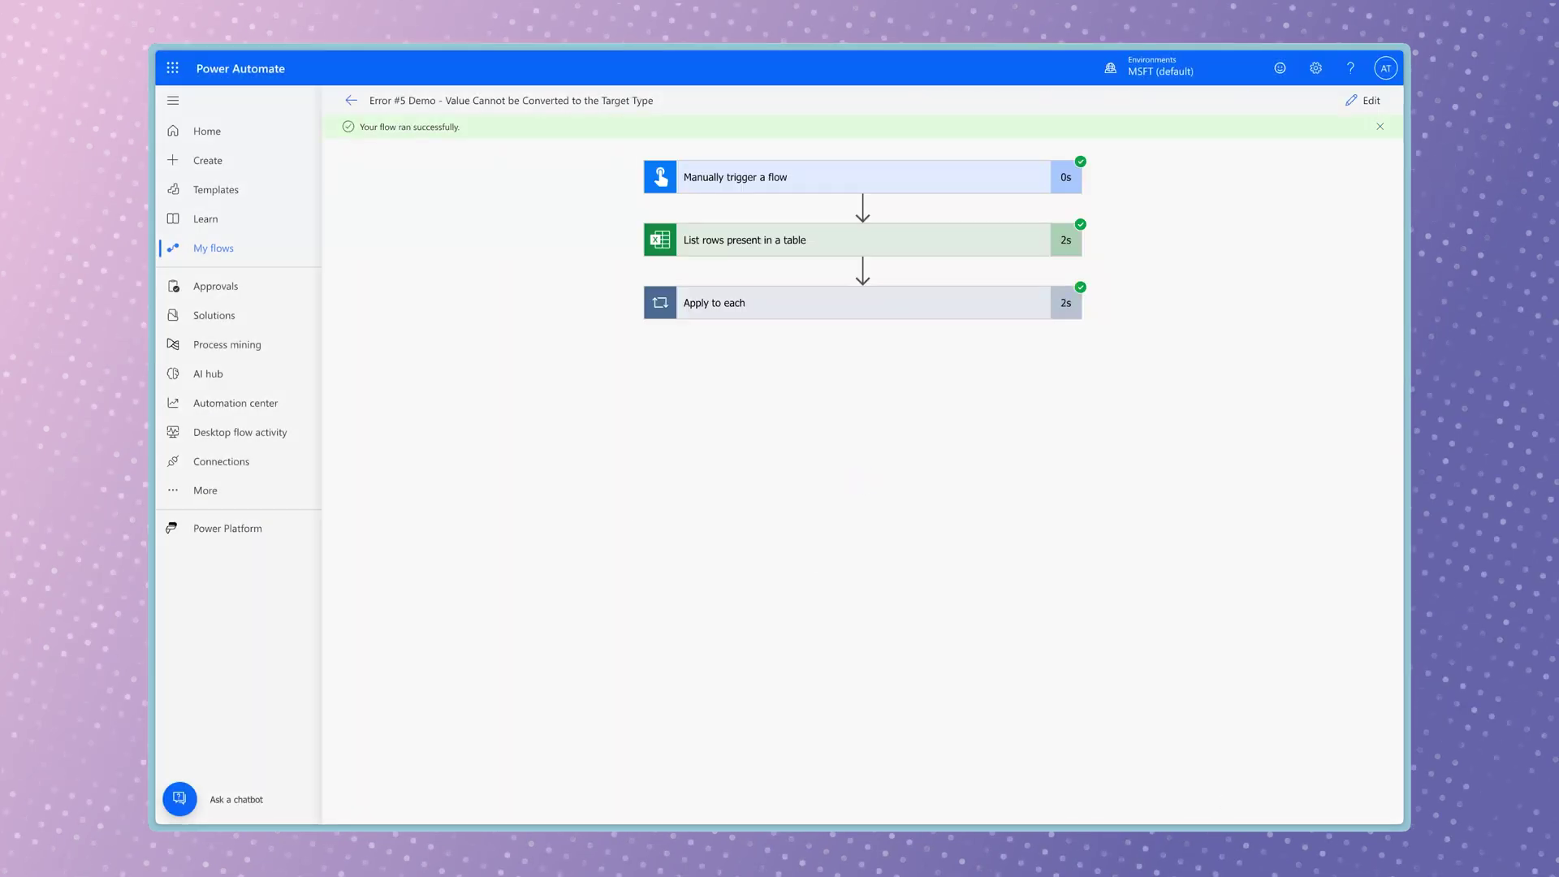
pyautogui.click(851, 314)
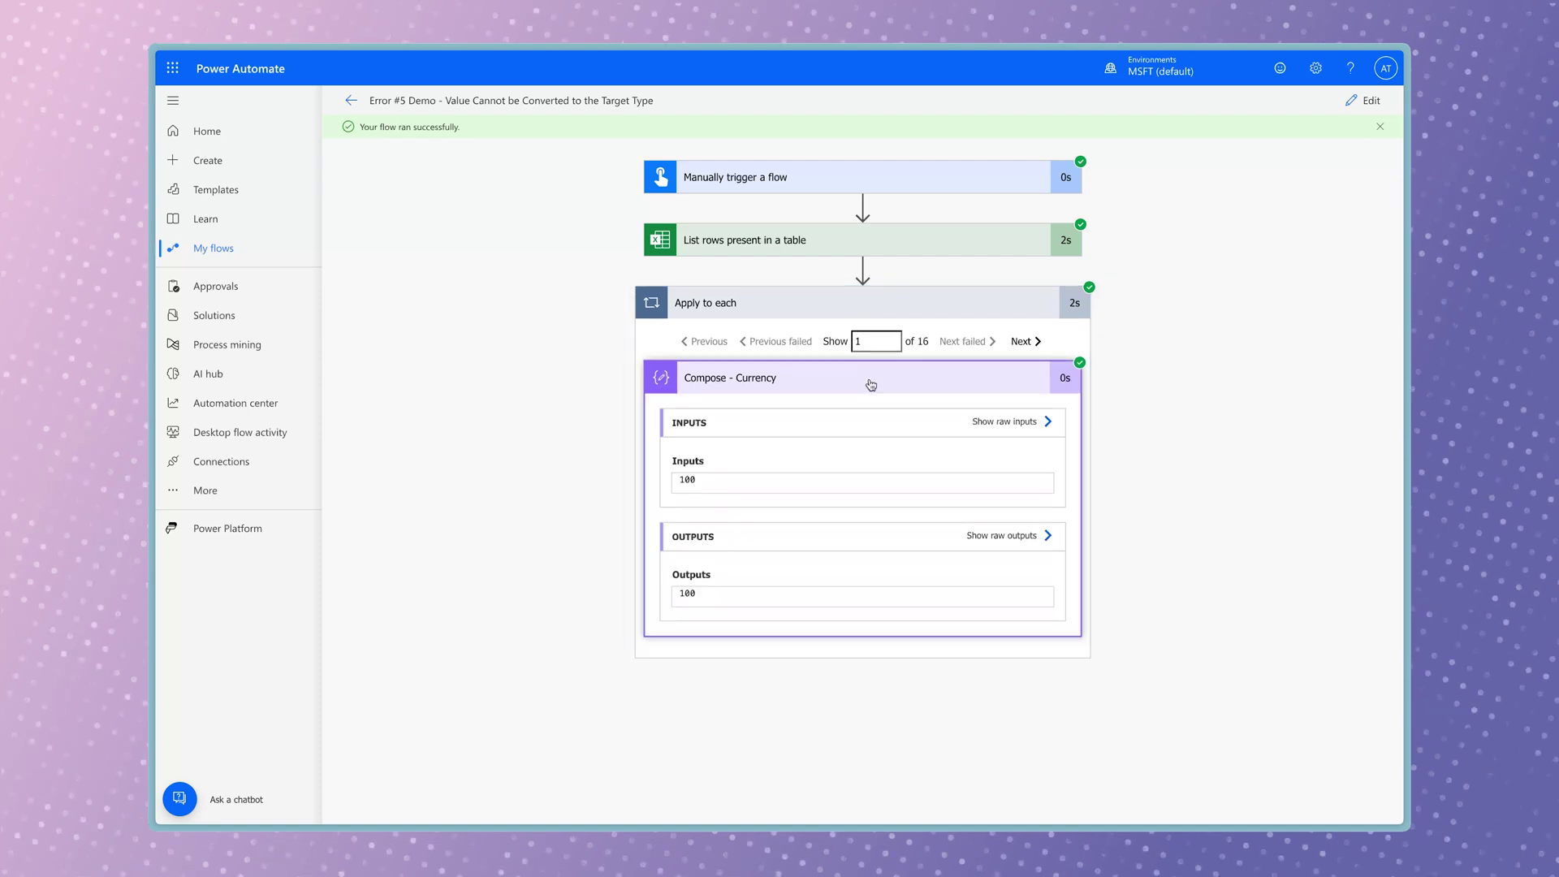
pyautogui.click(1363, 99)
# Add a Compose step with the expression int() of the Compose - Currency outputs
pyautogui.click(857, 479)
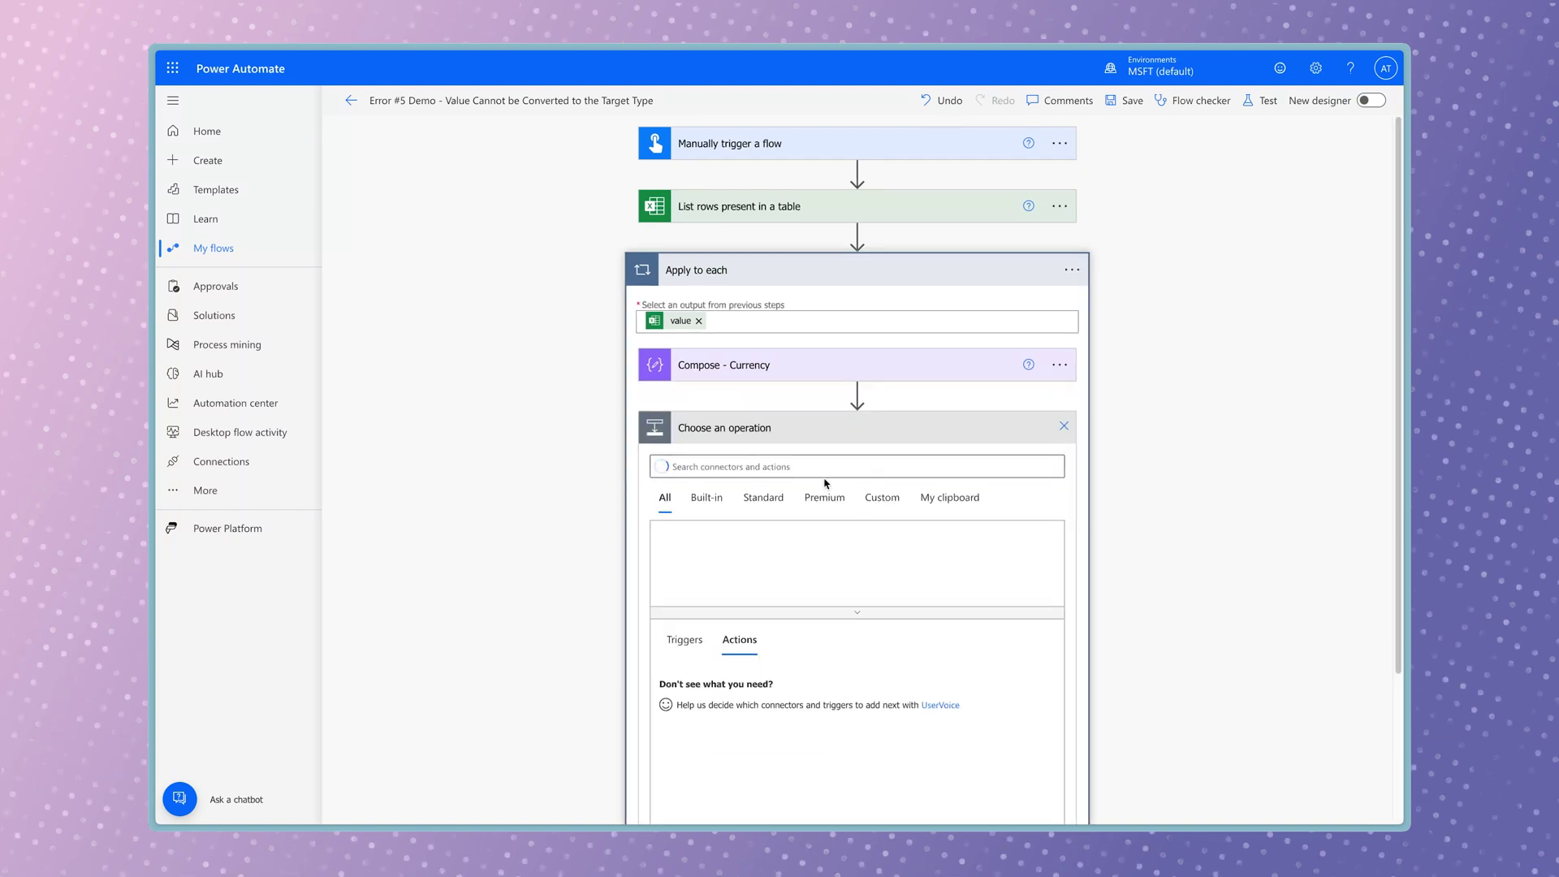
pyautogui.write('Compose')
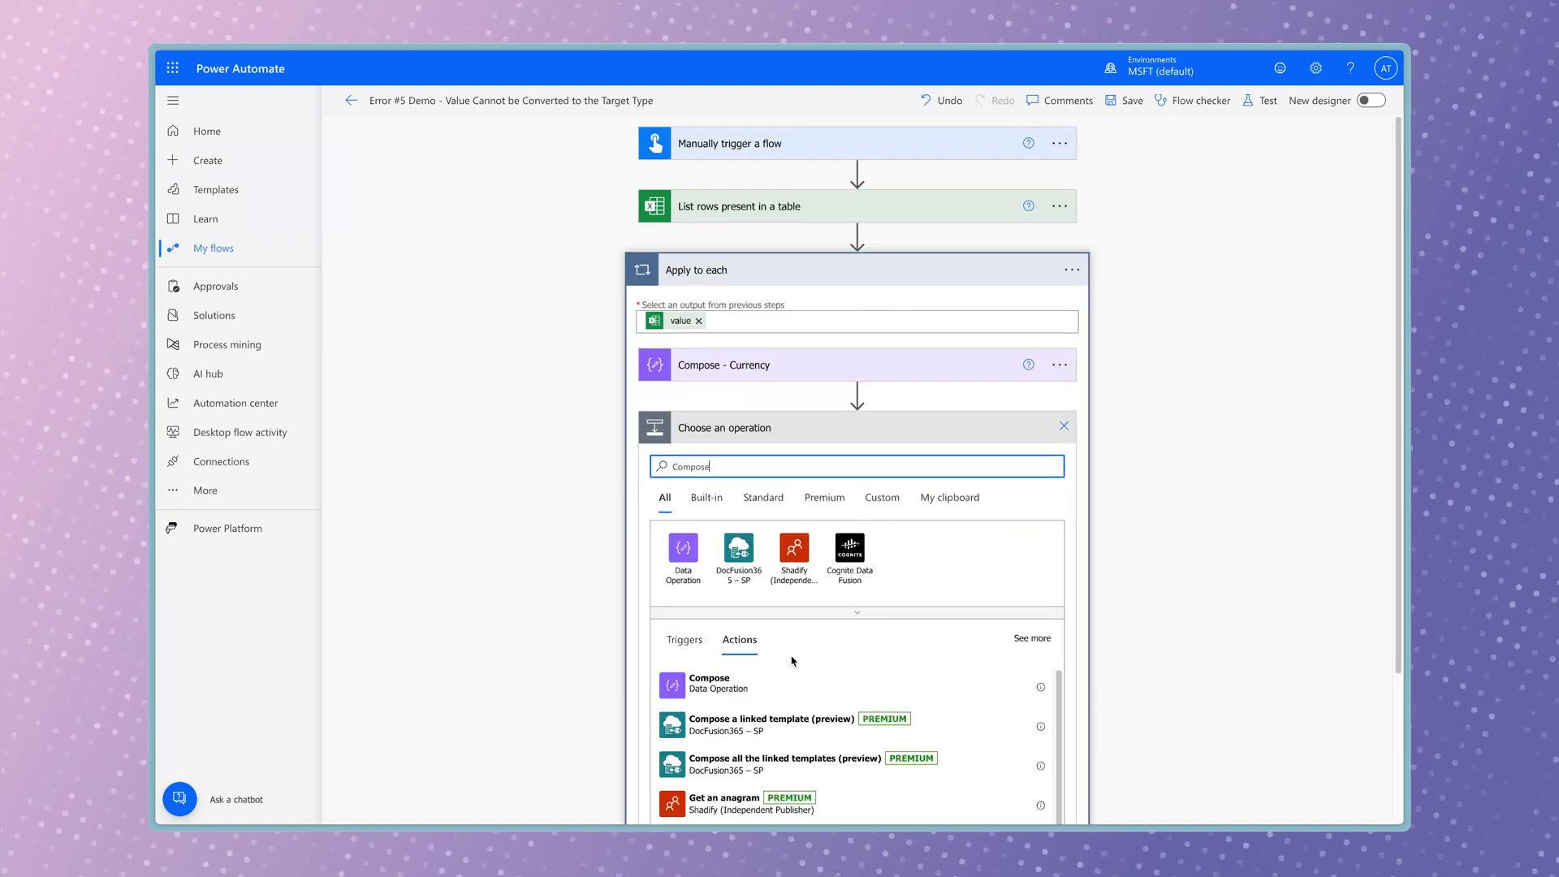
pyautogui.click(800, 685)
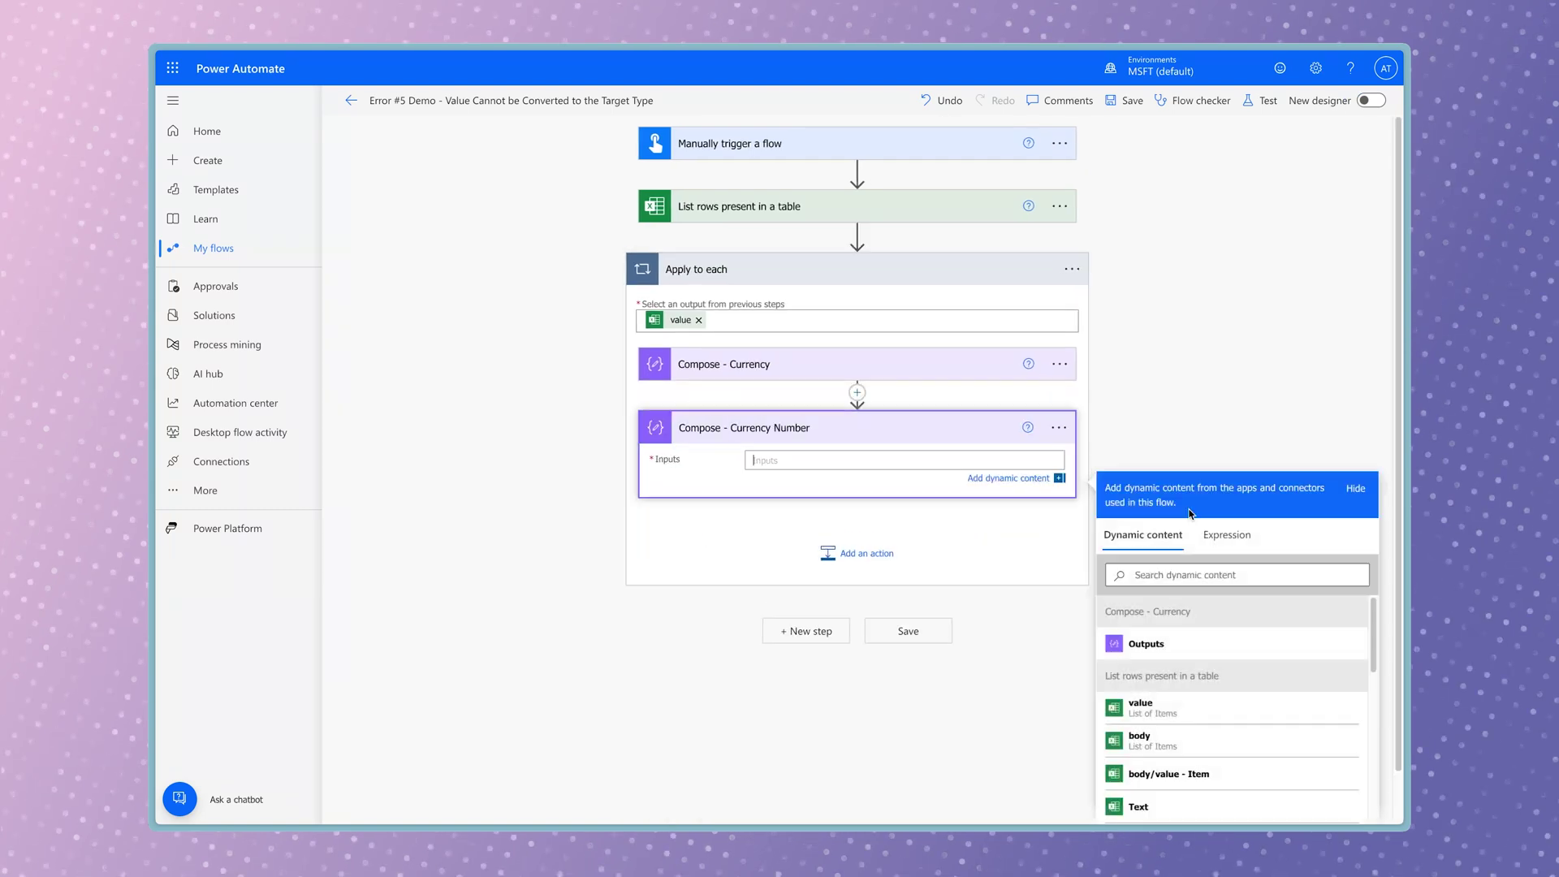
pyautogui.click(1222, 546)
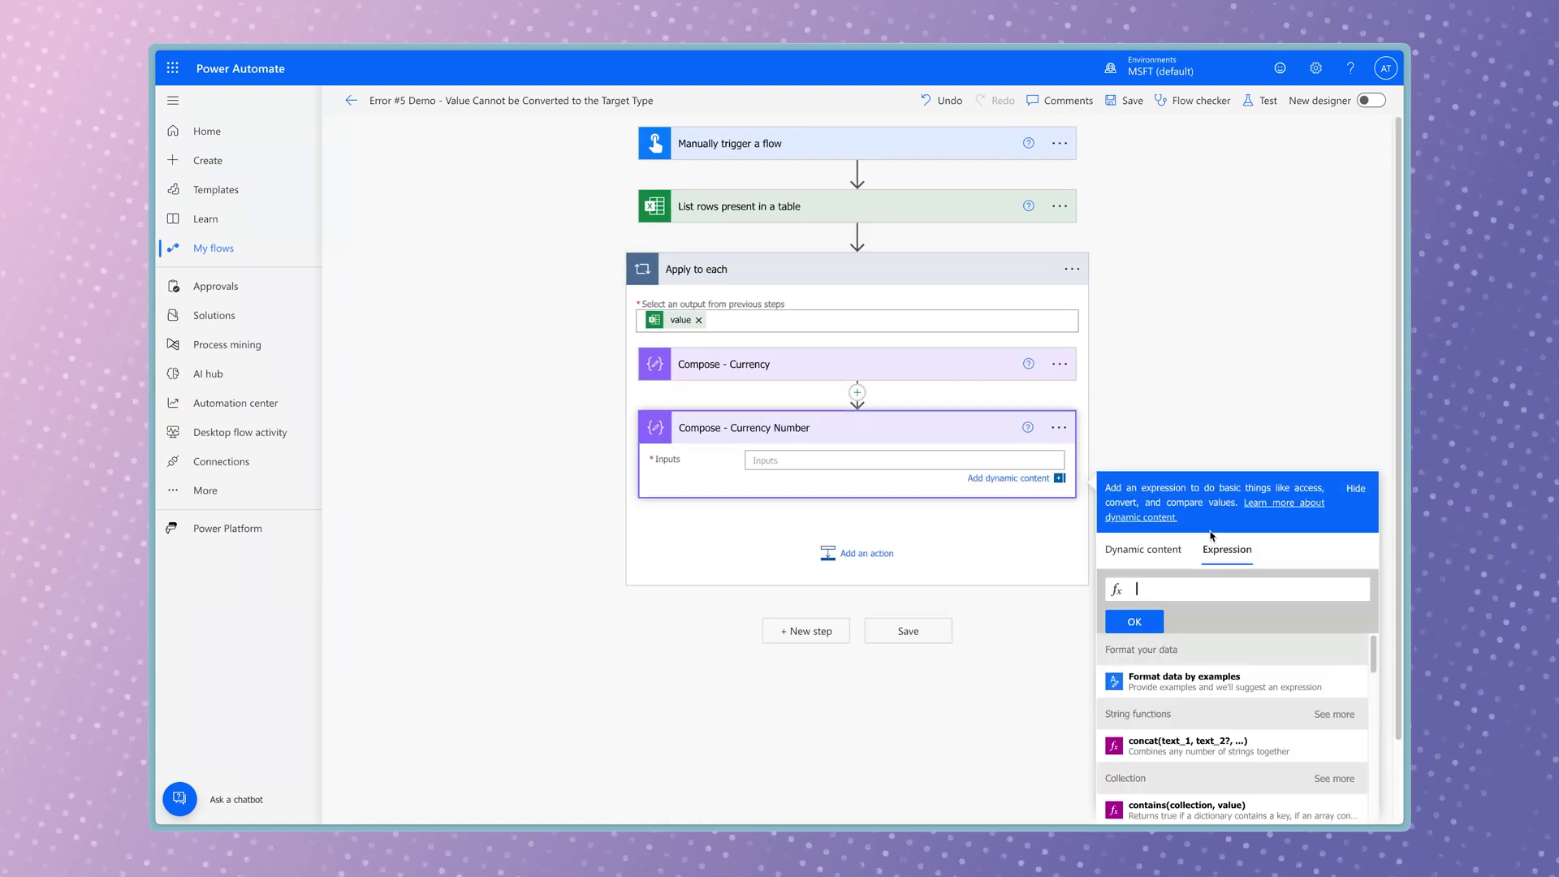
pyautogui.write('int(')
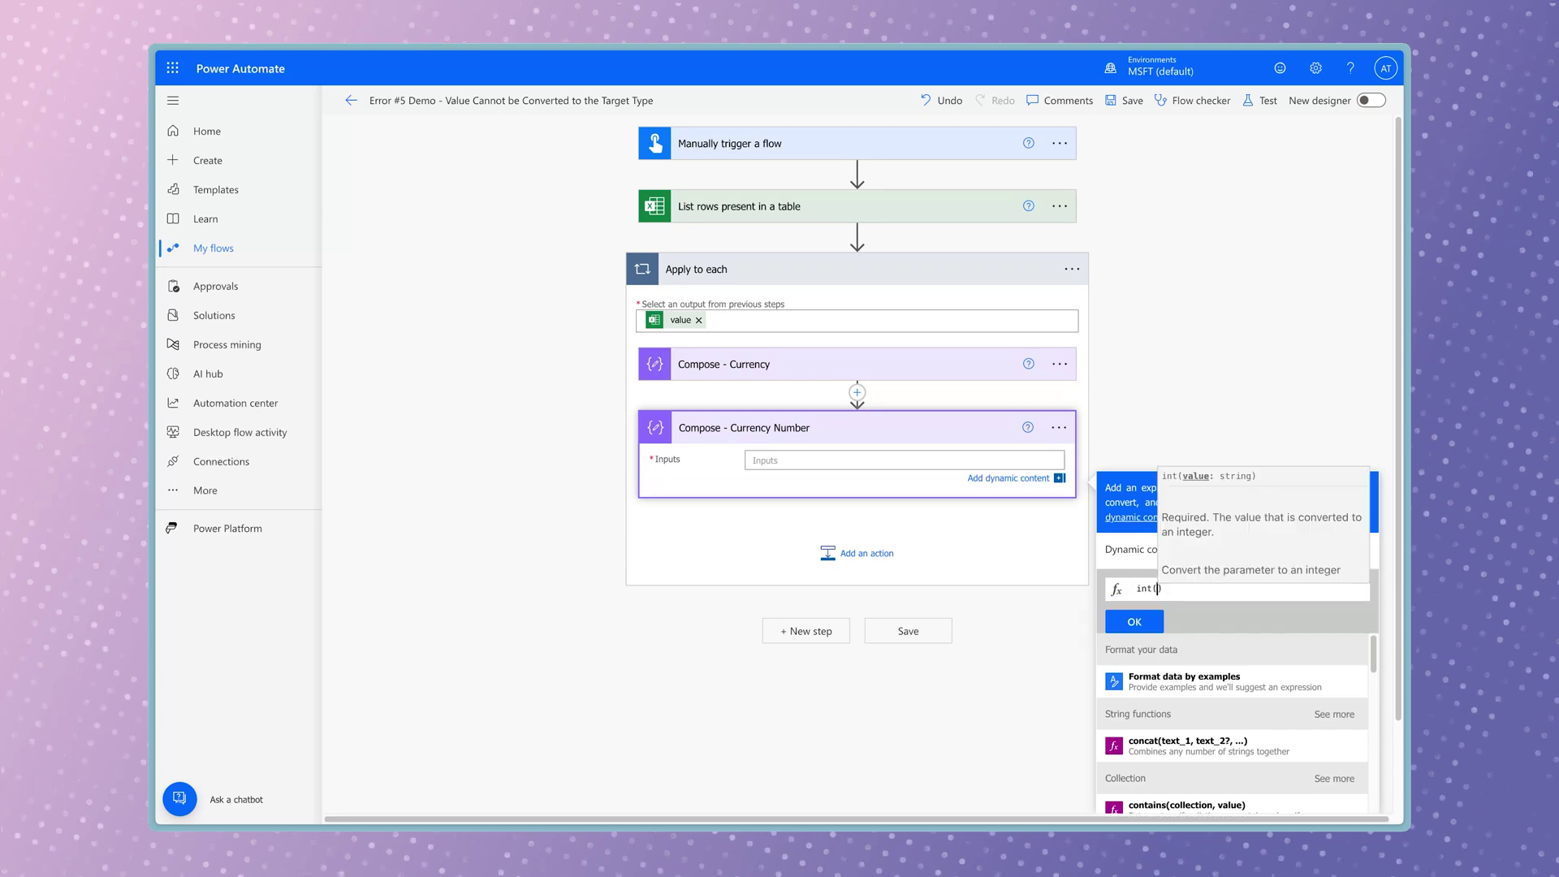
pyautogui.click(1143, 549)
pyautogui.click(1146, 731)
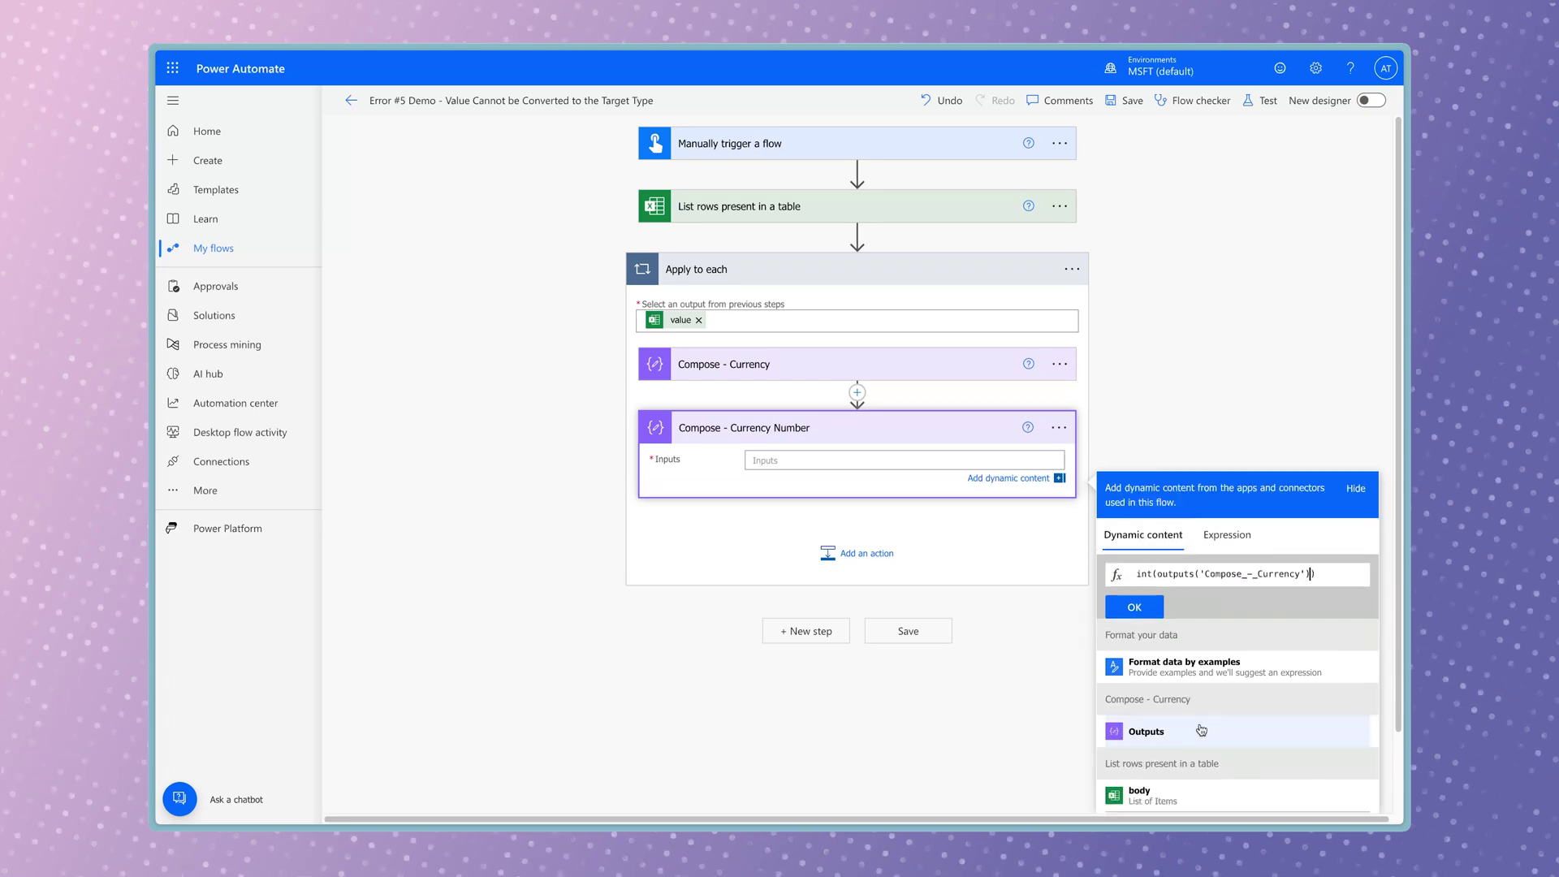
pyautogui.click(1134, 607)
# Save the flow and start a test run
pyautogui.click(1260, 102)
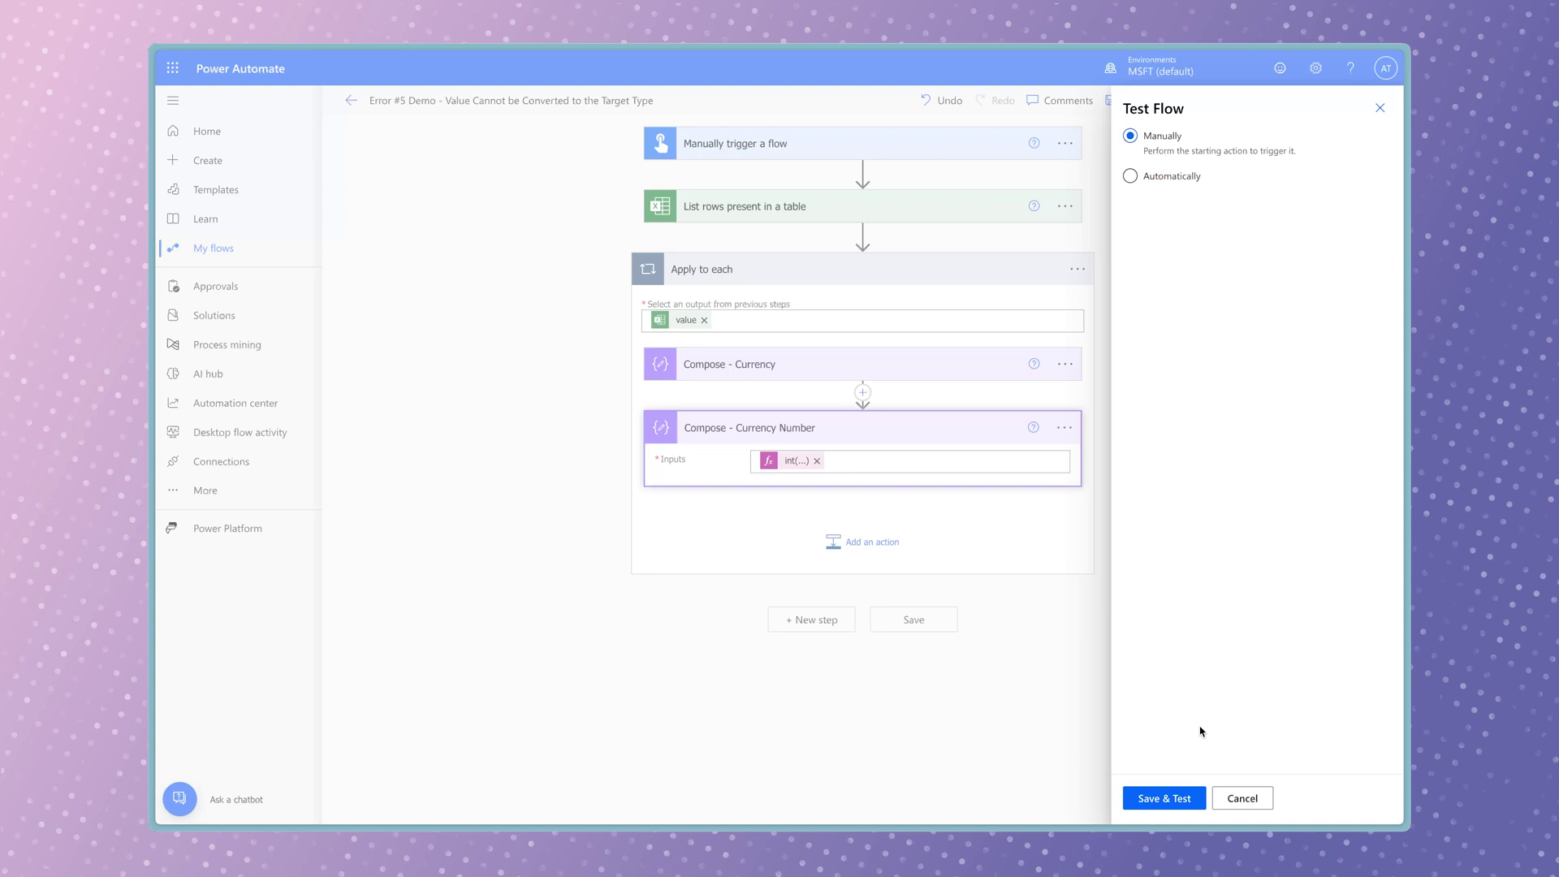
pyautogui.click(1177, 789)
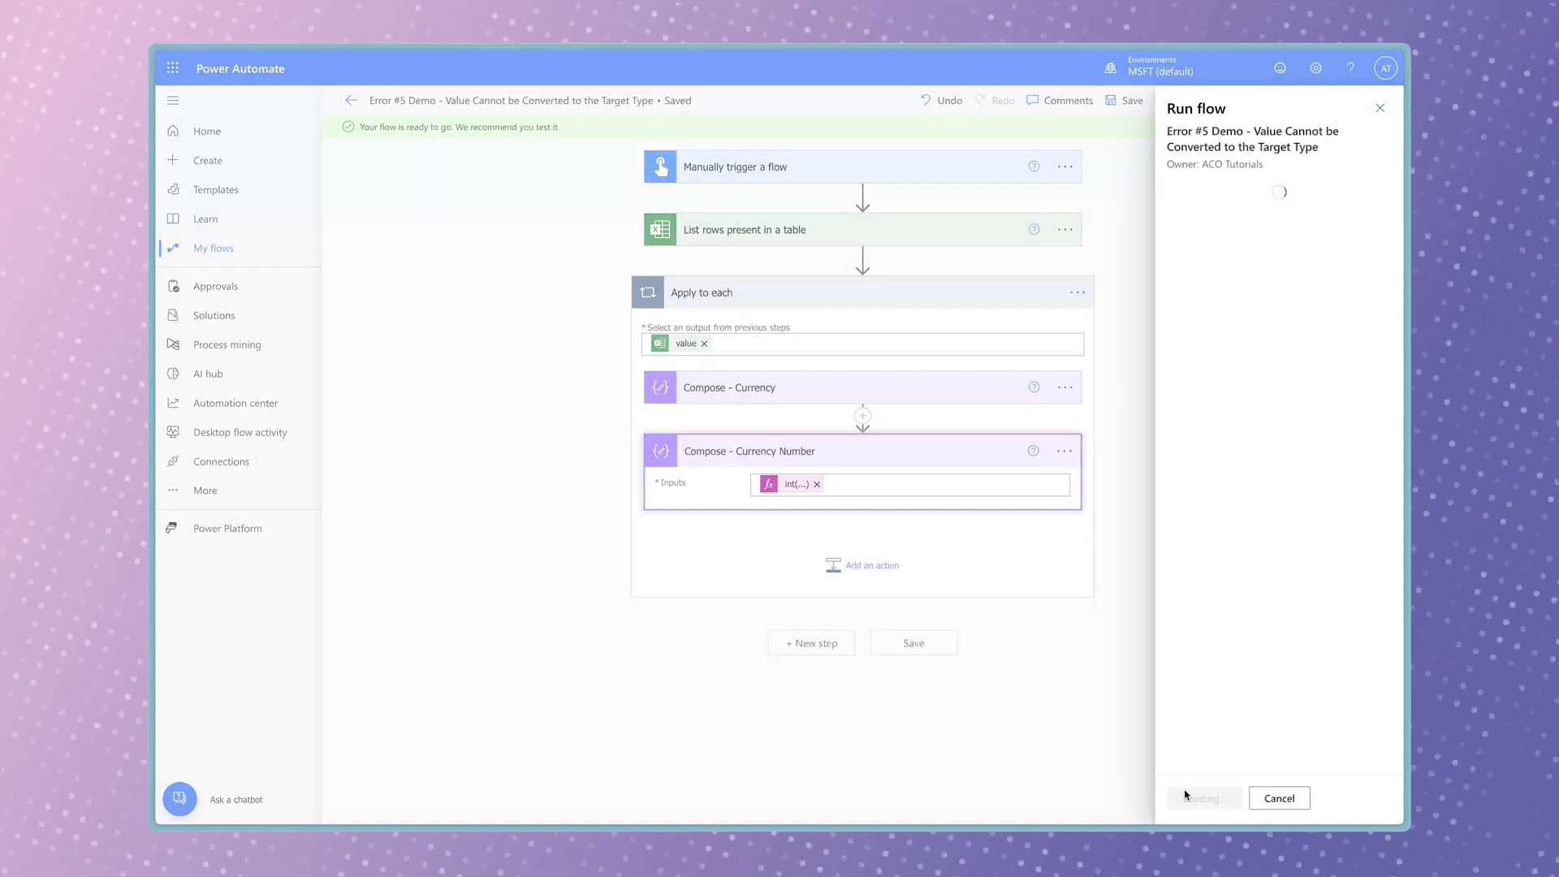
pyautogui.click(1202, 795)
# Review the int() conversion failure, then reopen the Compose - Currency Number expression
pyautogui.click(1202, 798)
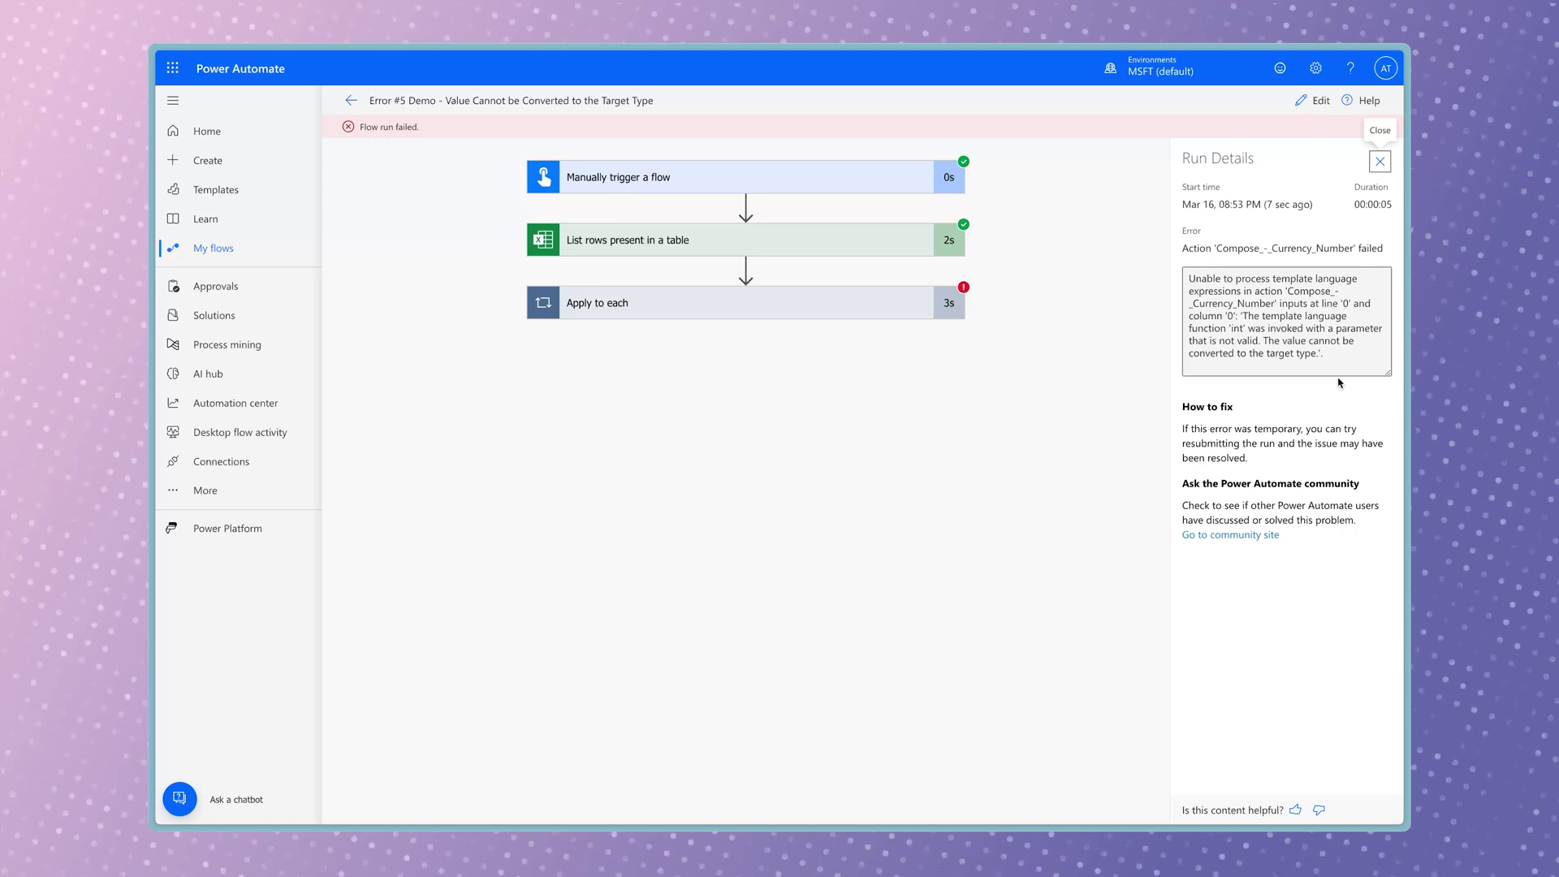
pyautogui.click(1312, 100)
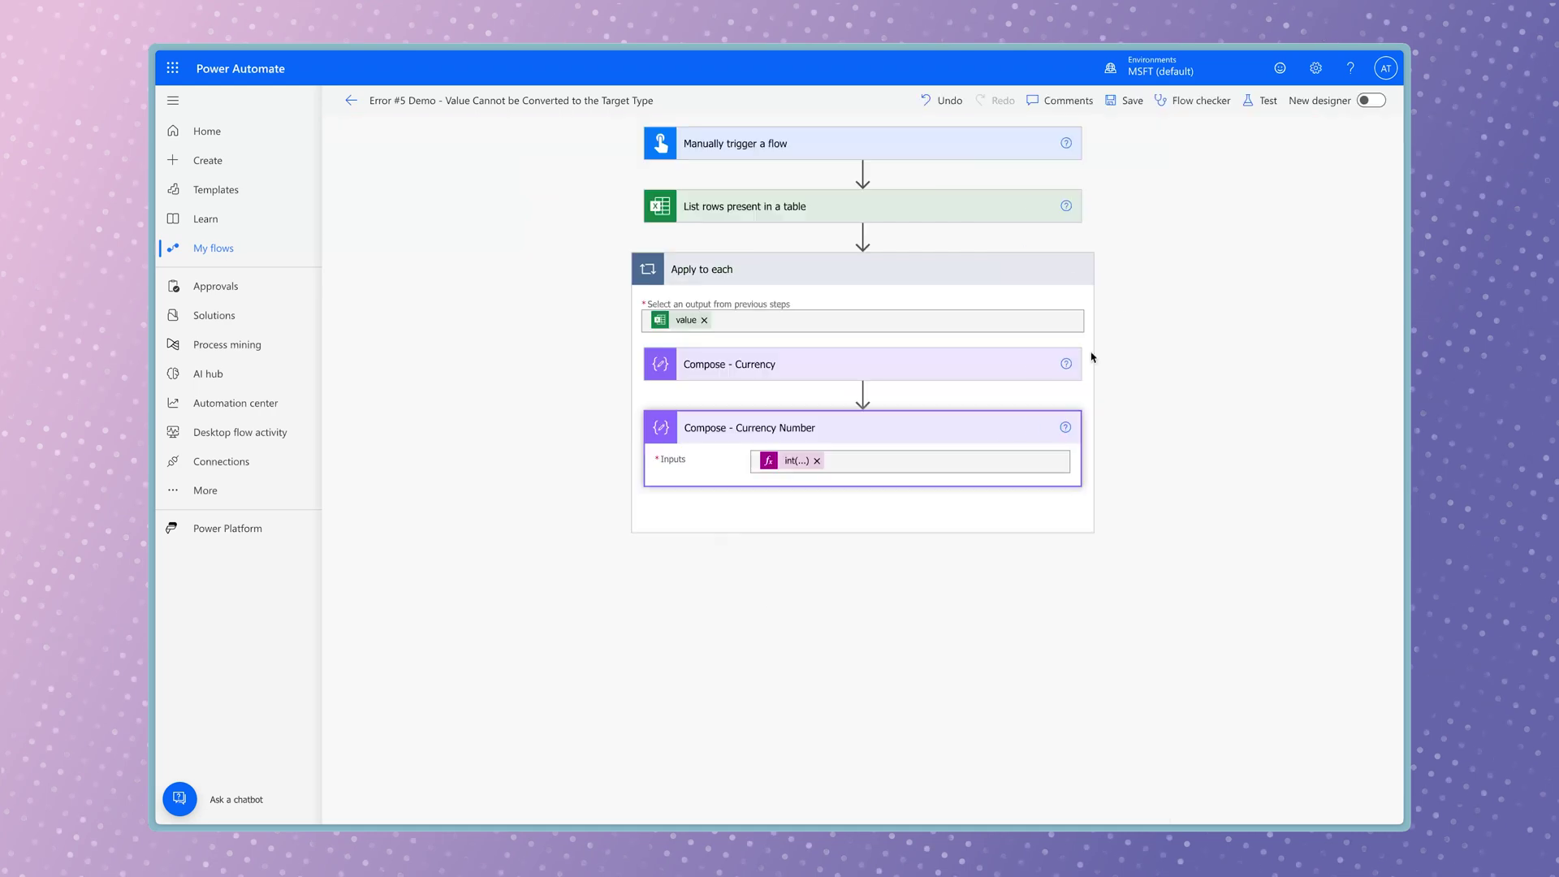
pyautogui.click(795, 461)
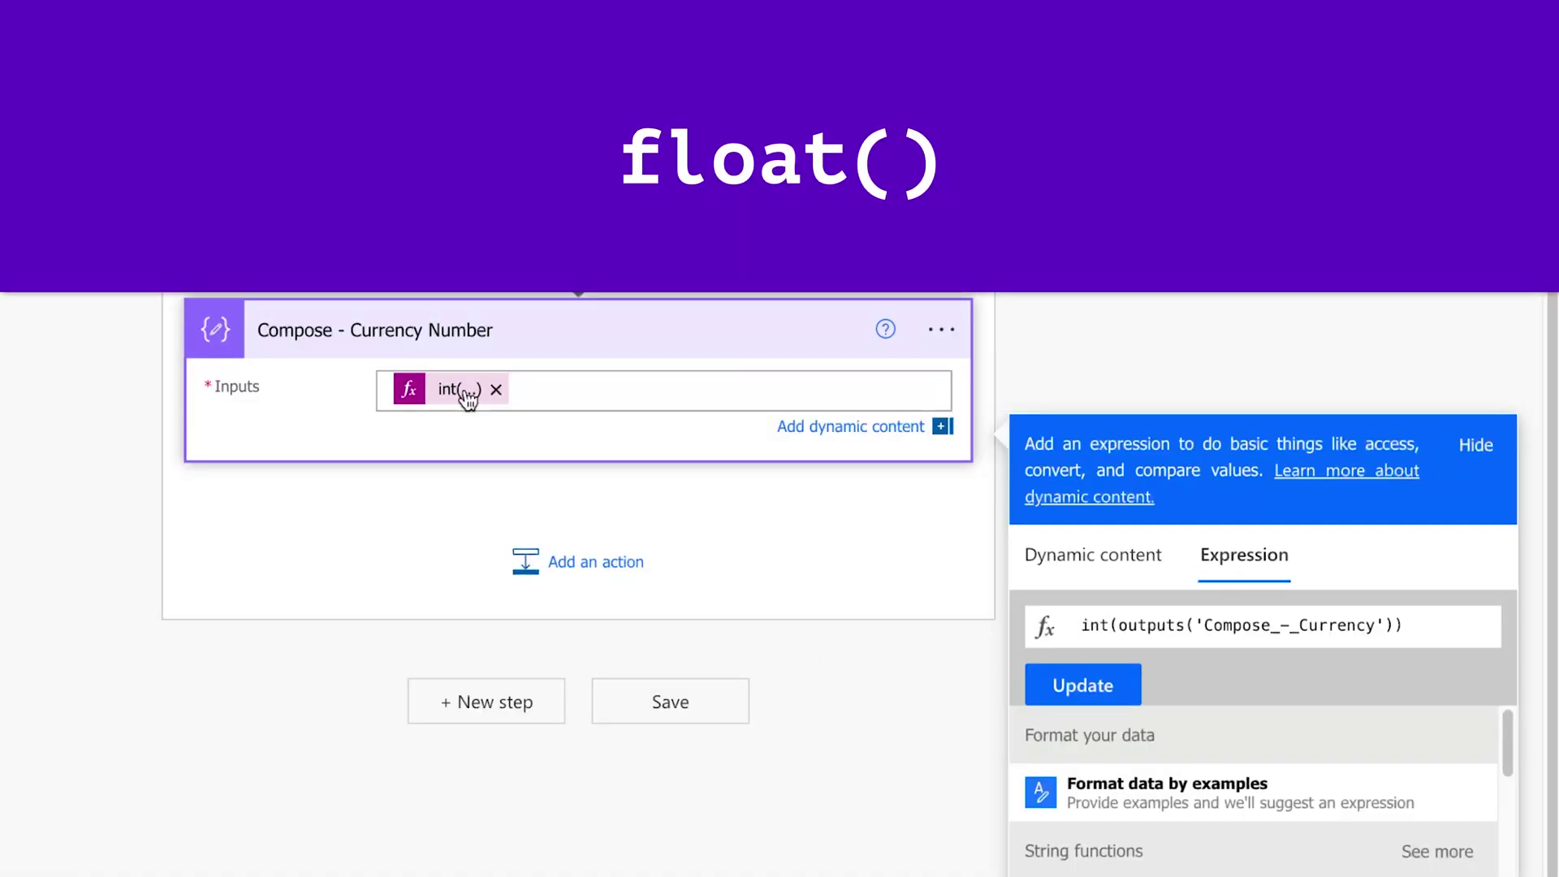
# Change the Currency Number expression from int() to float()
pyautogui.doubleClick(1093, 624)
pyautogui.write('float')
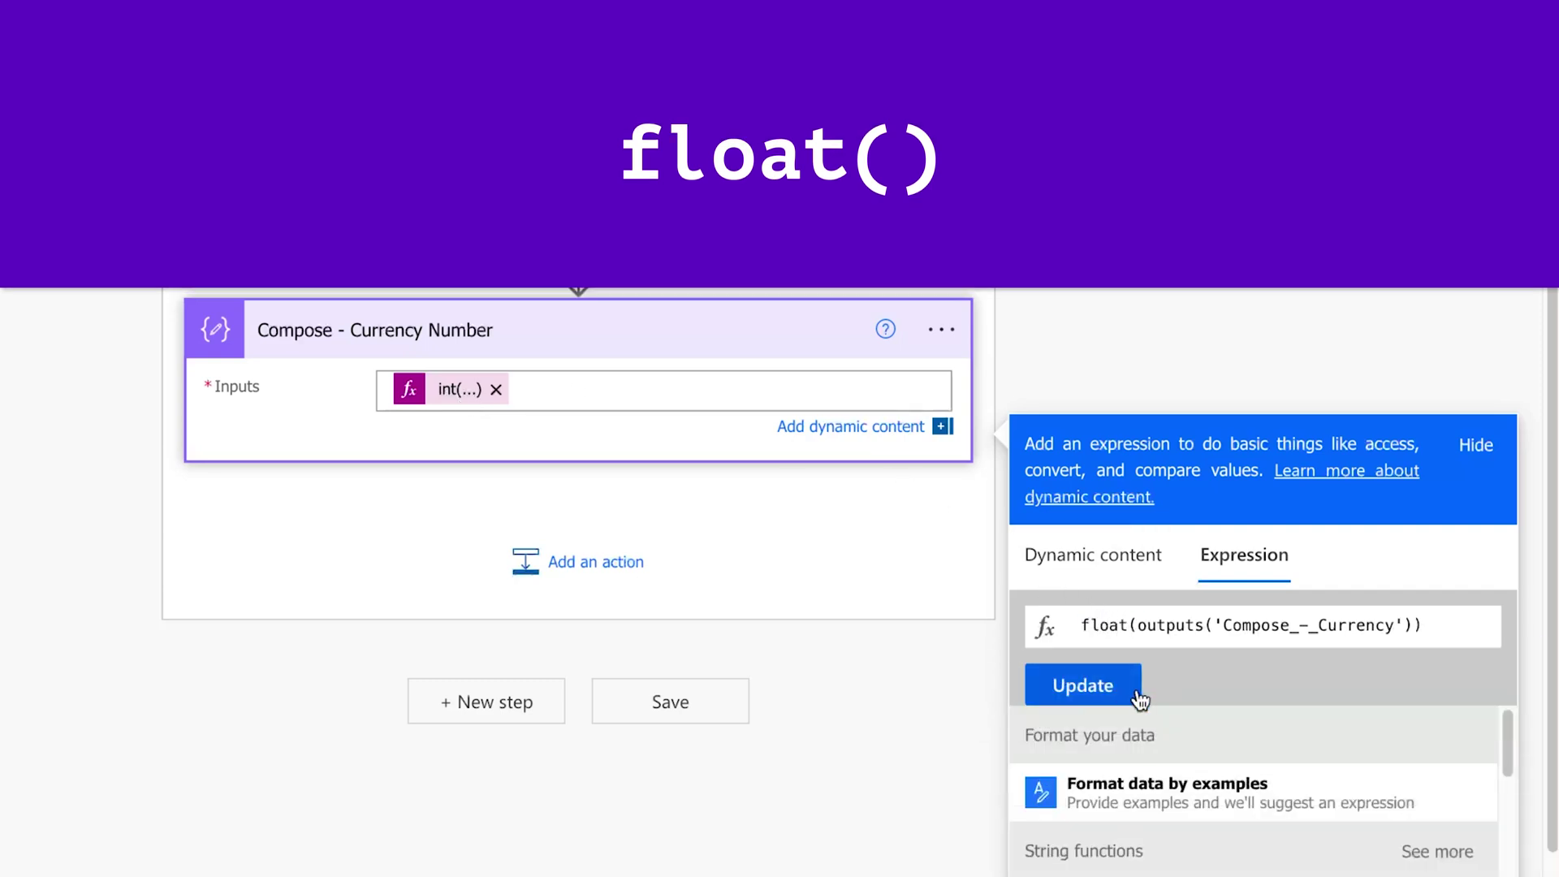
pyautogui.click(1133, 694)
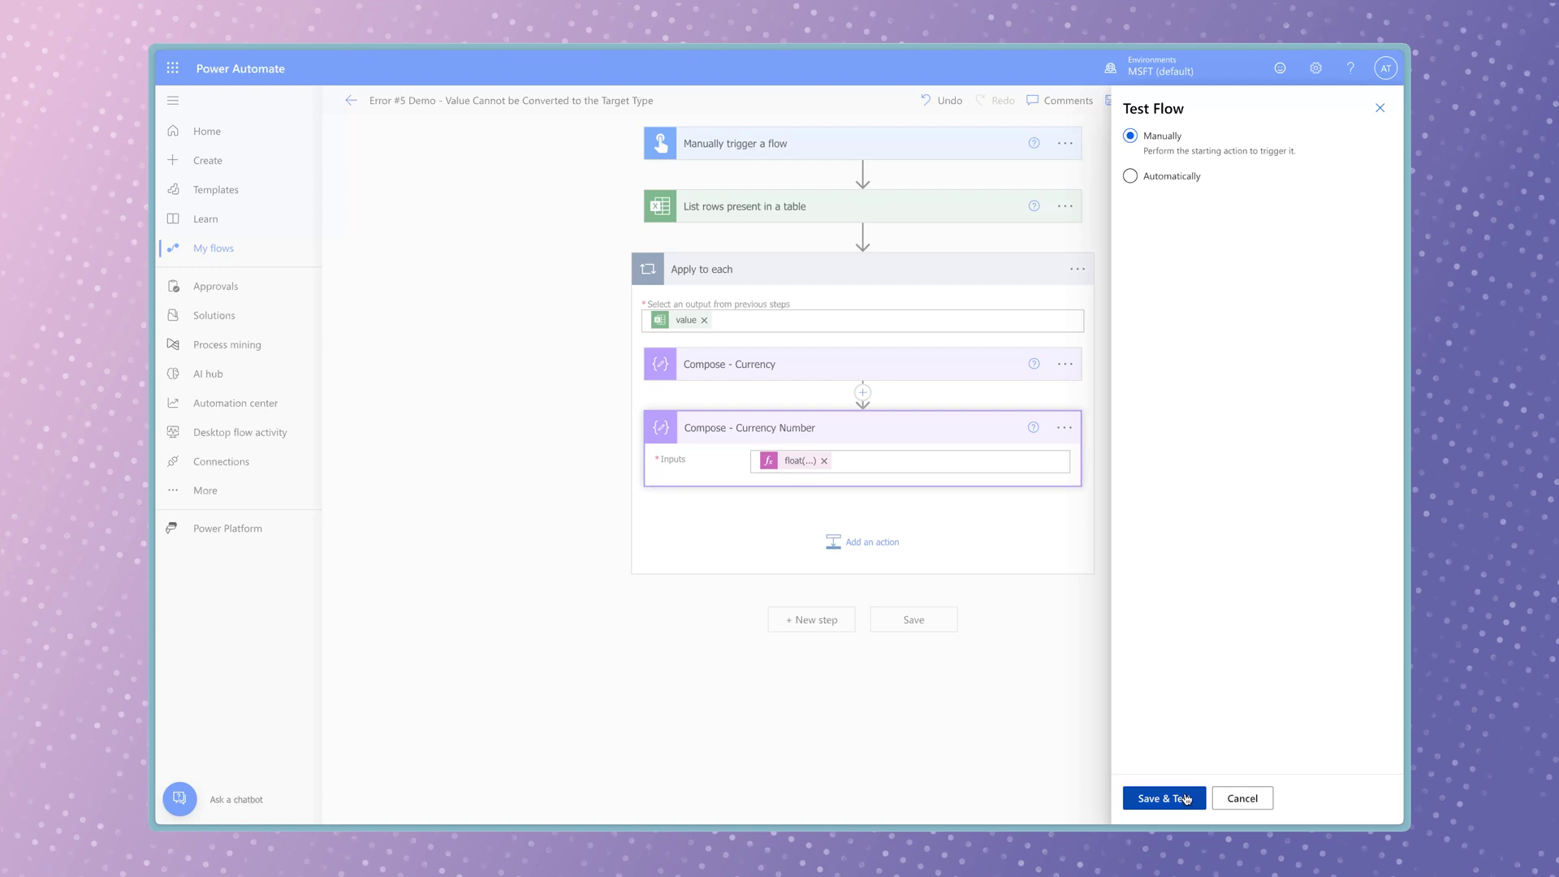
# Save and test, confirming Compose - Currency Number outputs 200.5 for the second row
pyautogui.click(1186, 799)
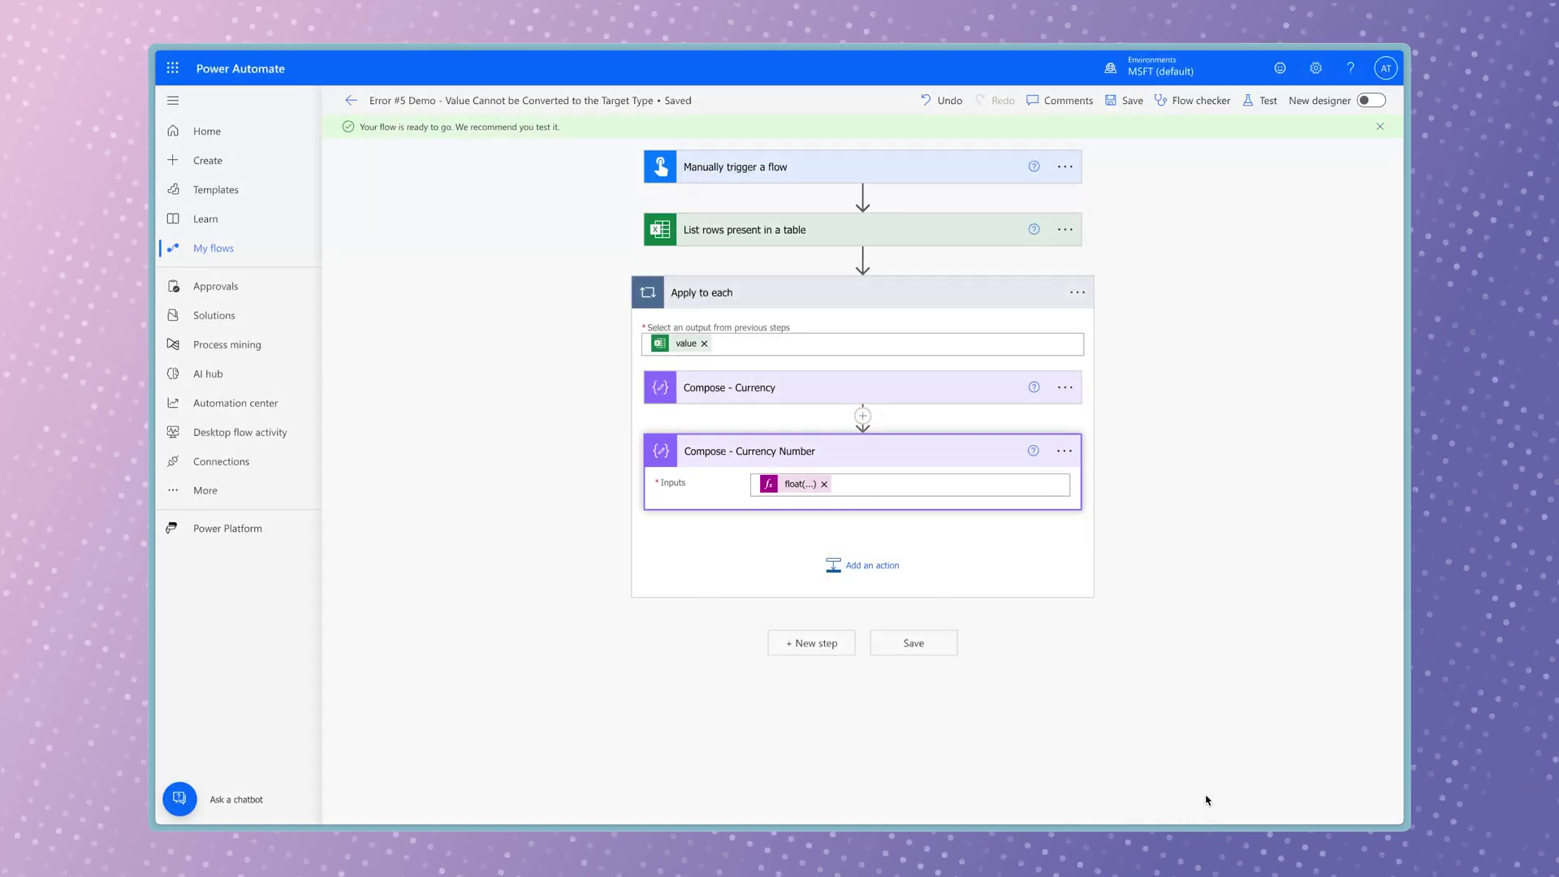
pyautogui.click(895, 315)
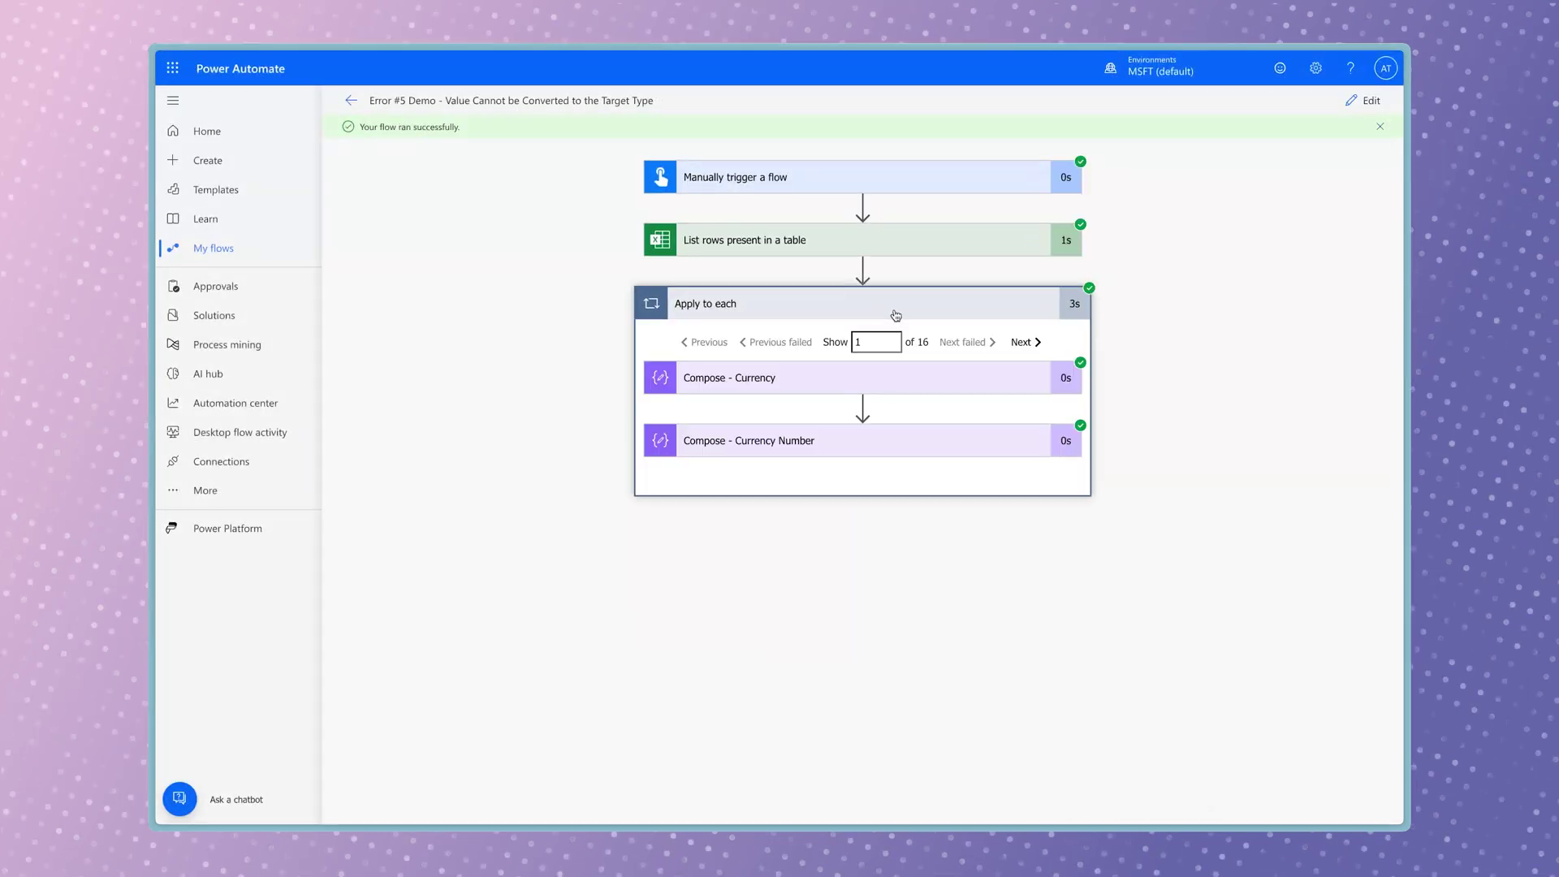
pyautogui.click(896, 380)
pyautogui.click(925, 686)
pyautogui.scroll(-3, 1150, 633)
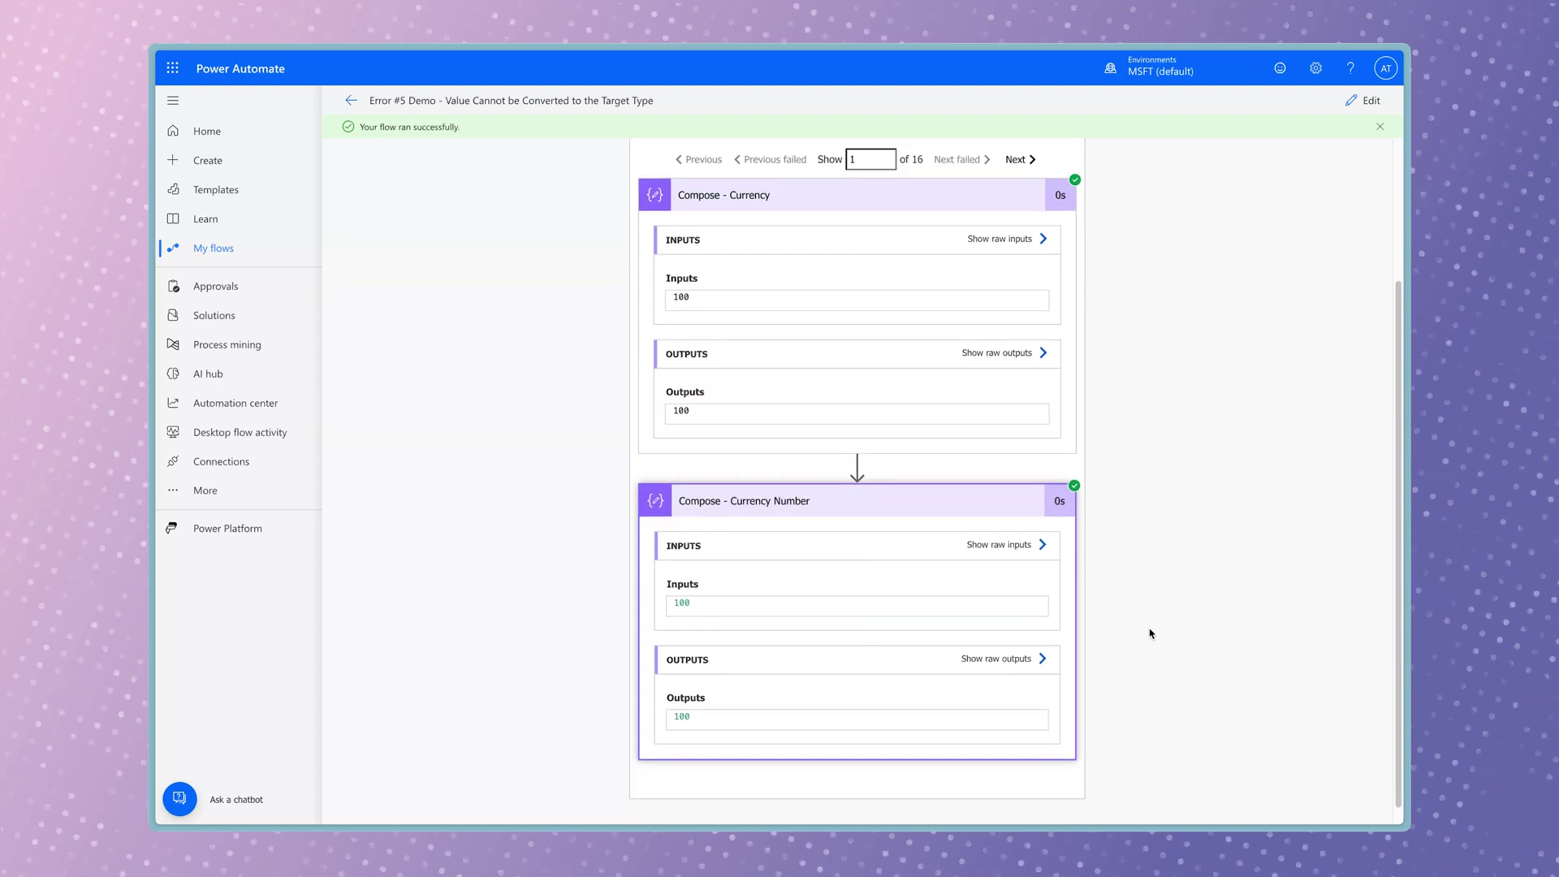
pyautogui.click(1019, 160)
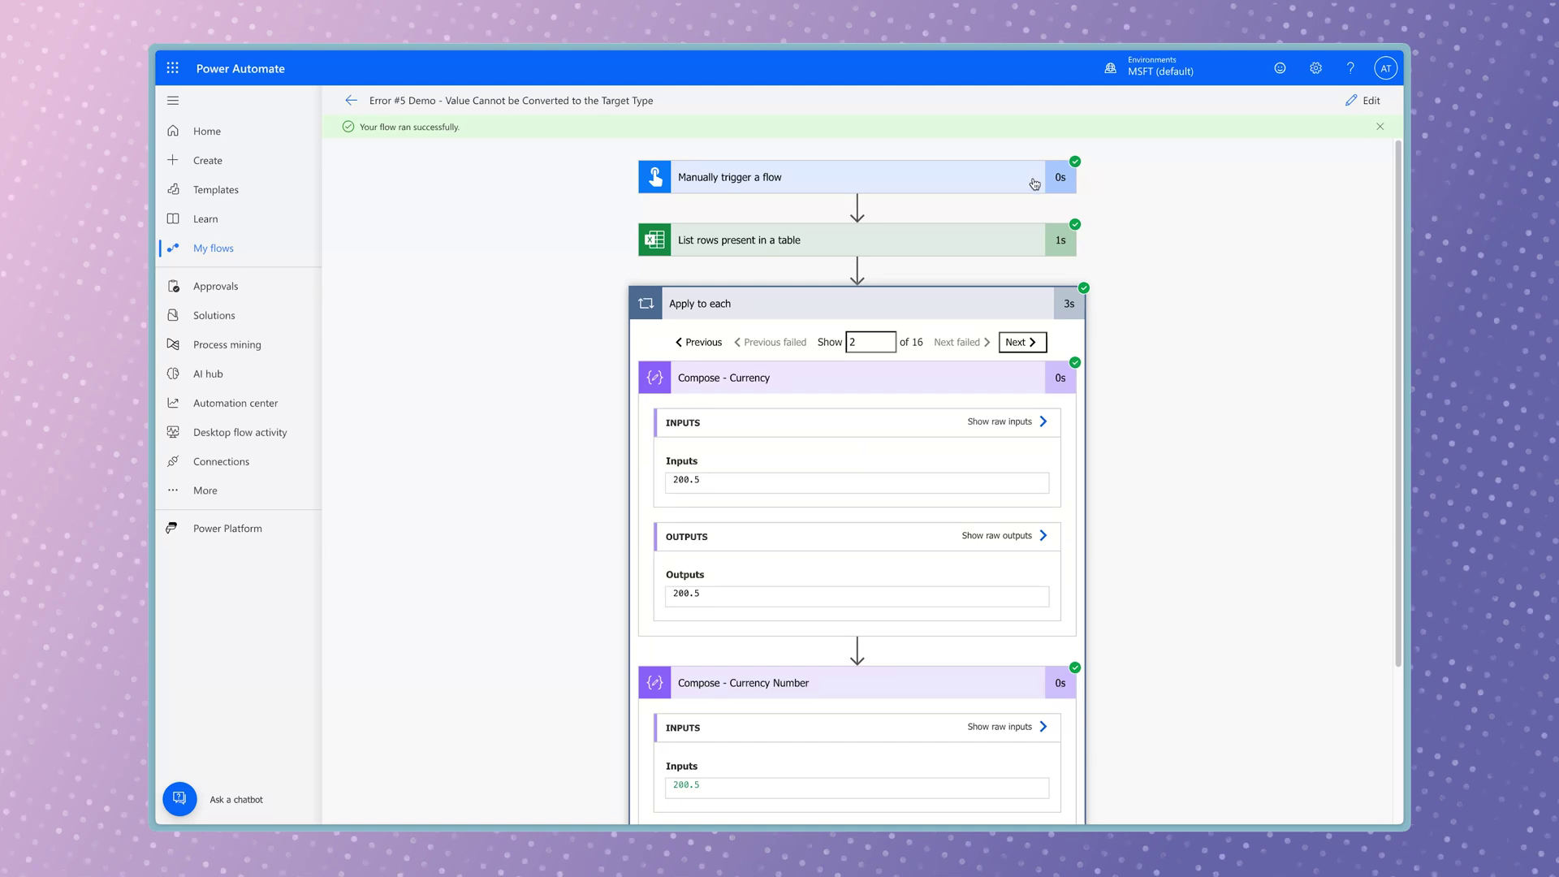
pyautogui.scroll(-1, 1151, 280)
pyautogui.scroll(-1, 1153, 292)
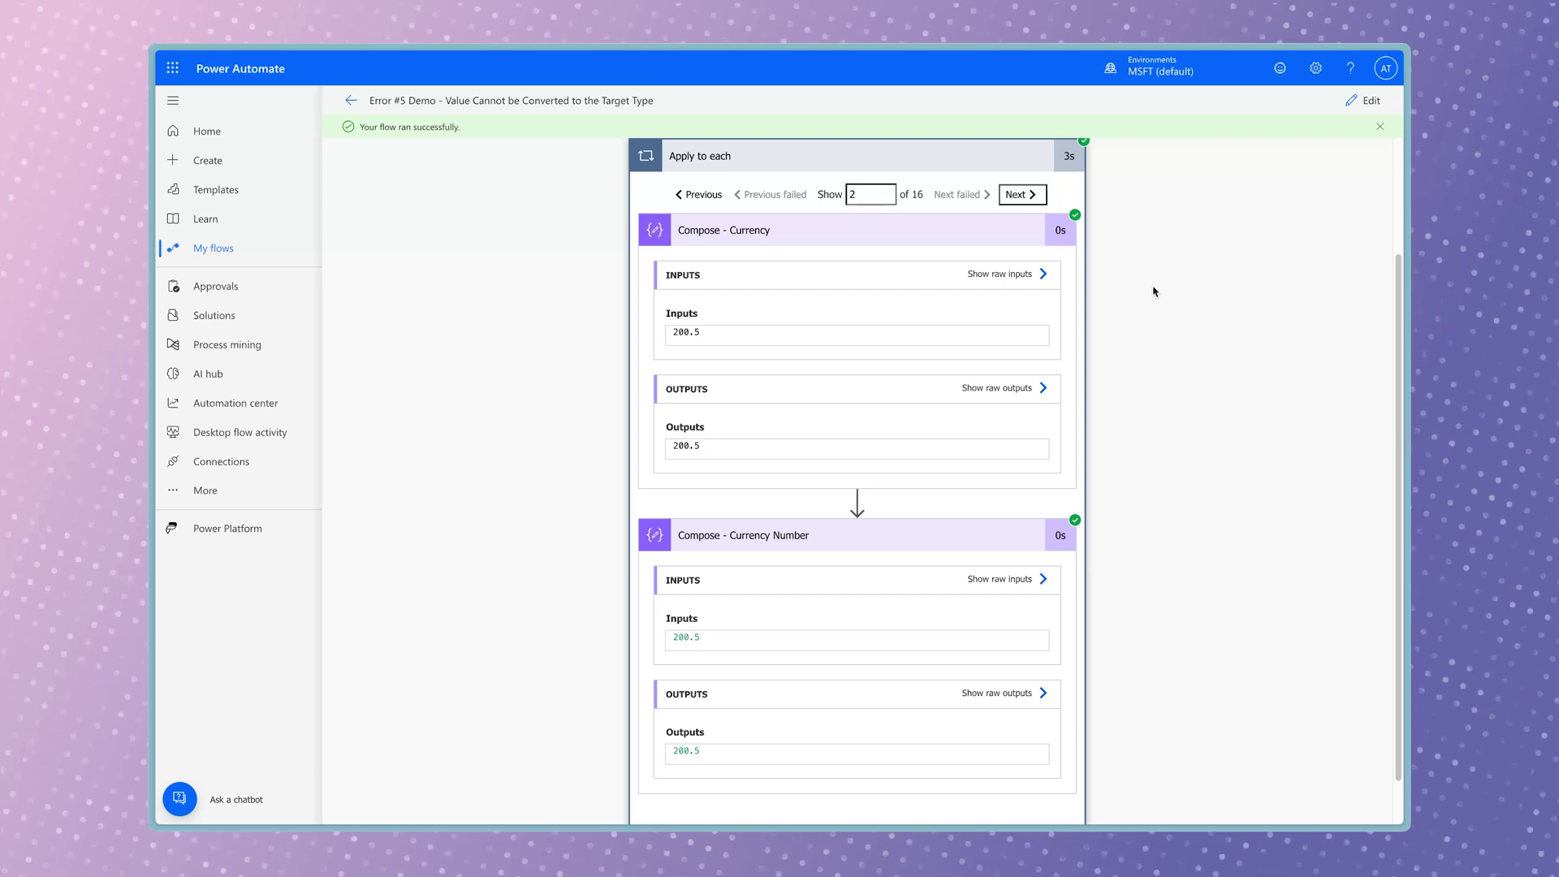
pyautogui.click(1365, 99)
# Wrap the float() value in formatNumber() with the '0.00' format string
pyautogui.click(799, 460)
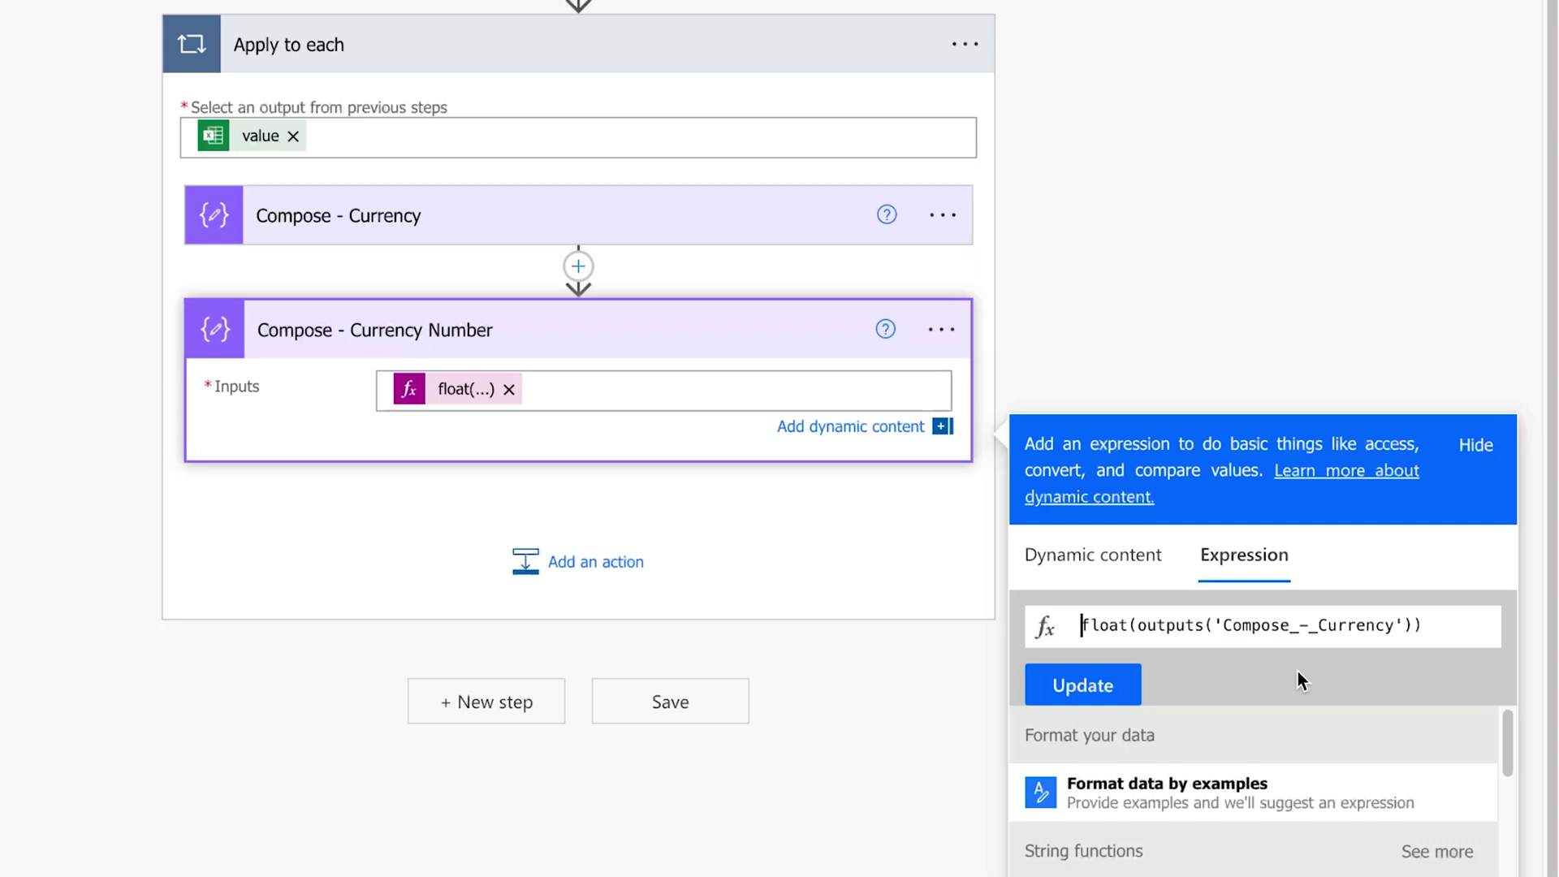
pyautogui.write('formatNum')
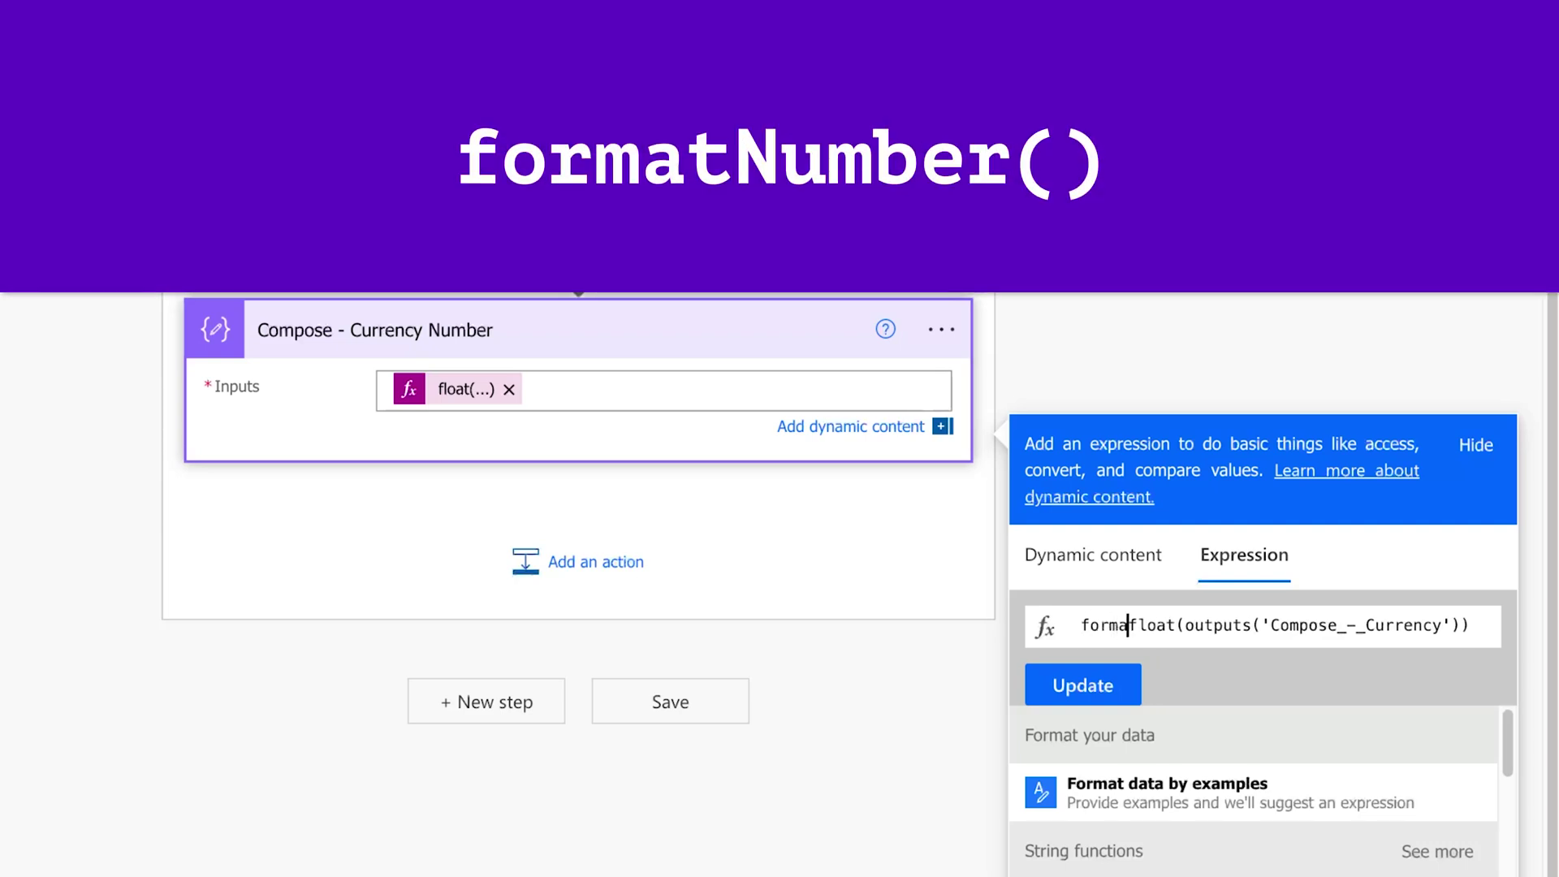
pyautogui.write('ber(')
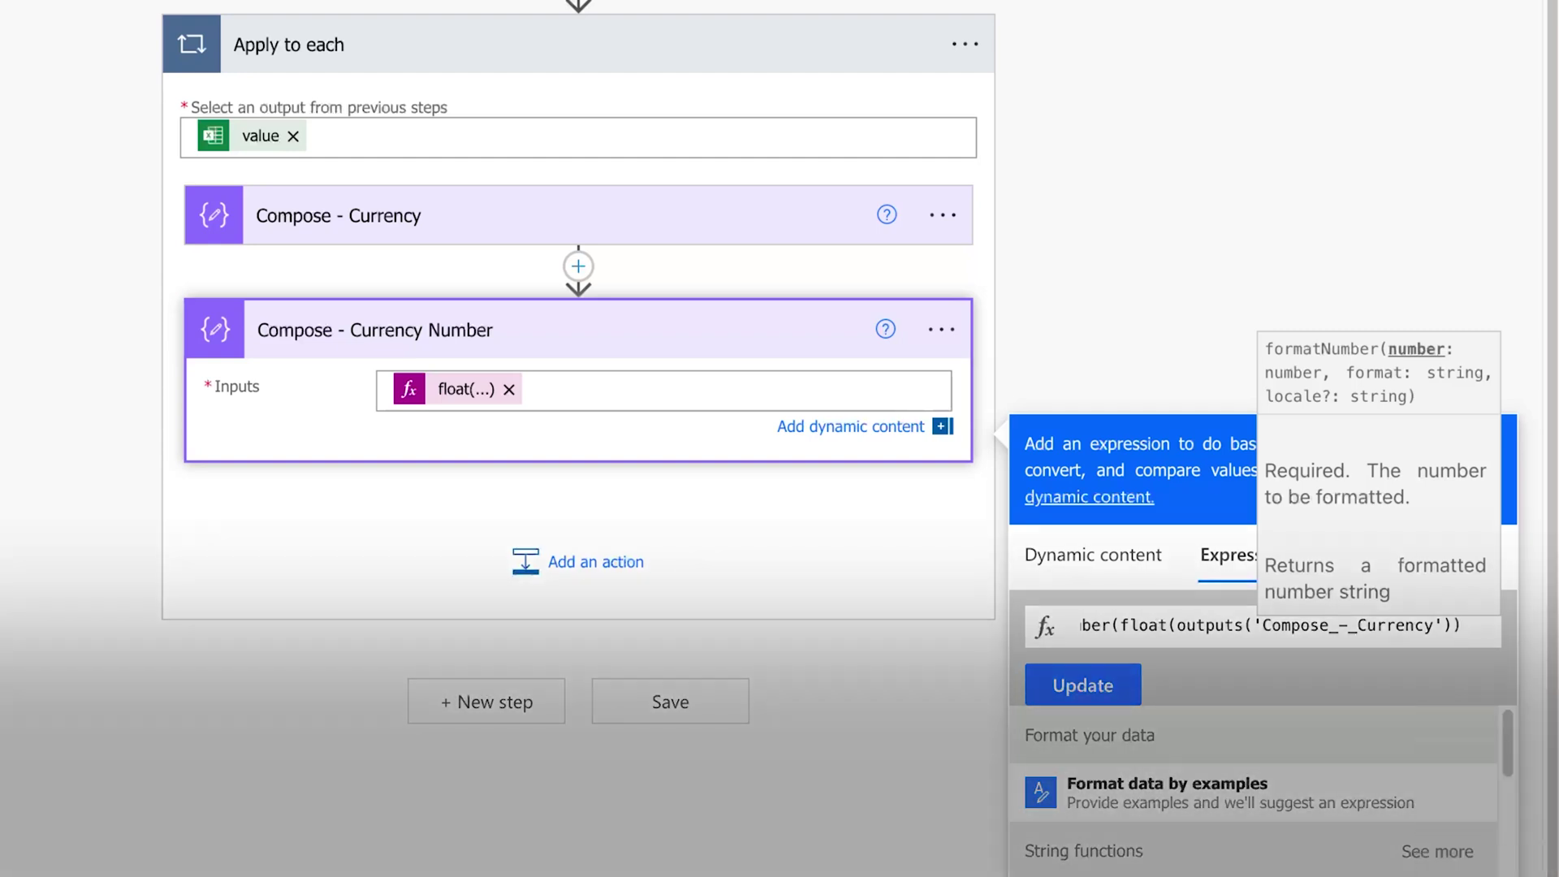
pyautogui.write(",'")
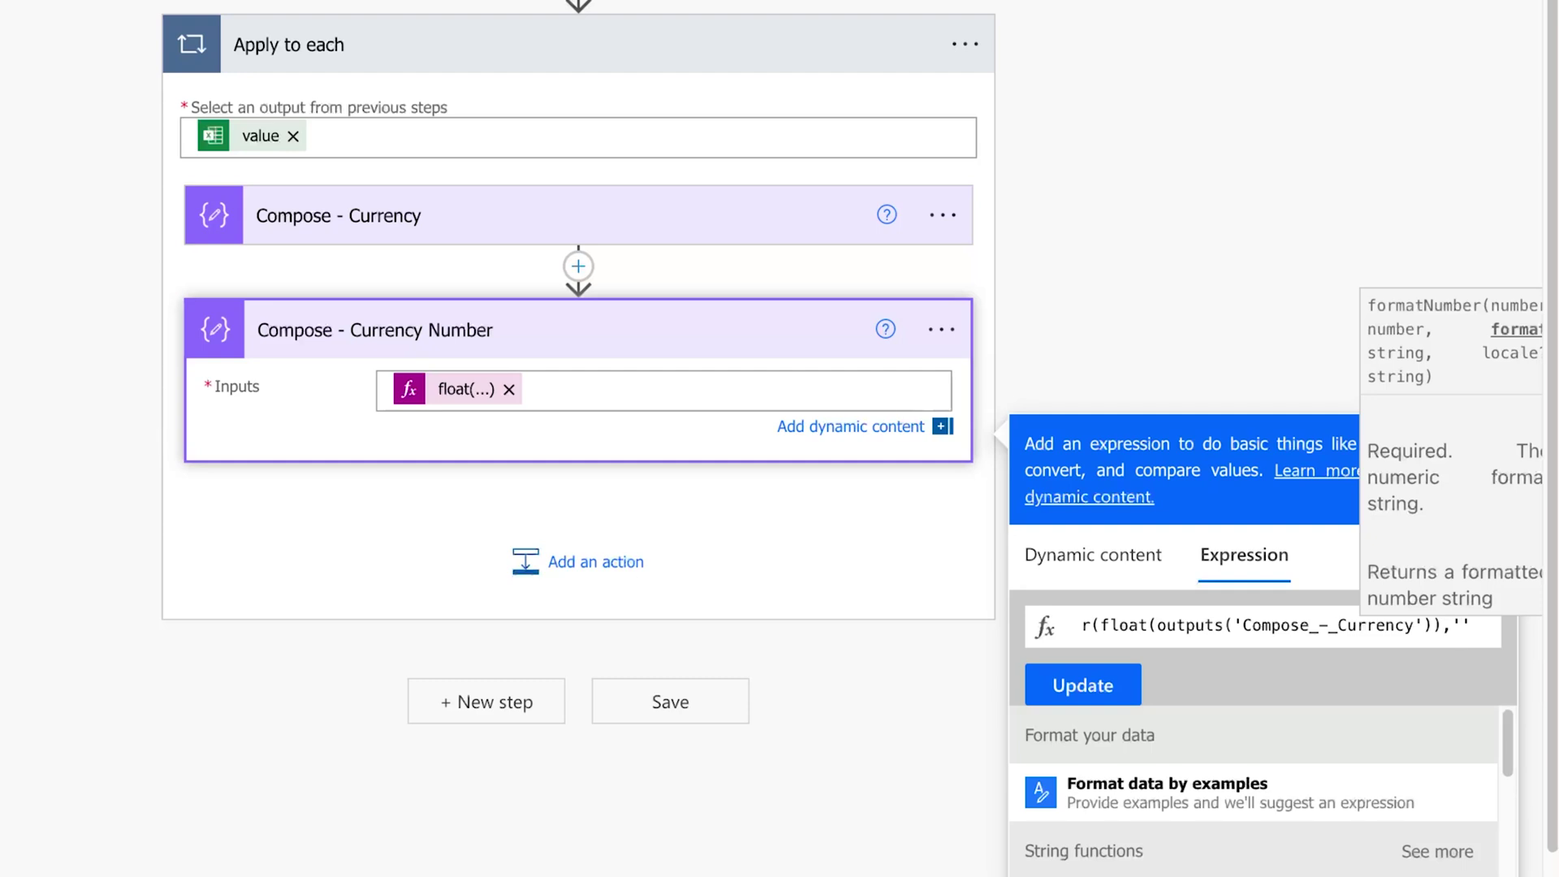
pyautogui.write('0.00')
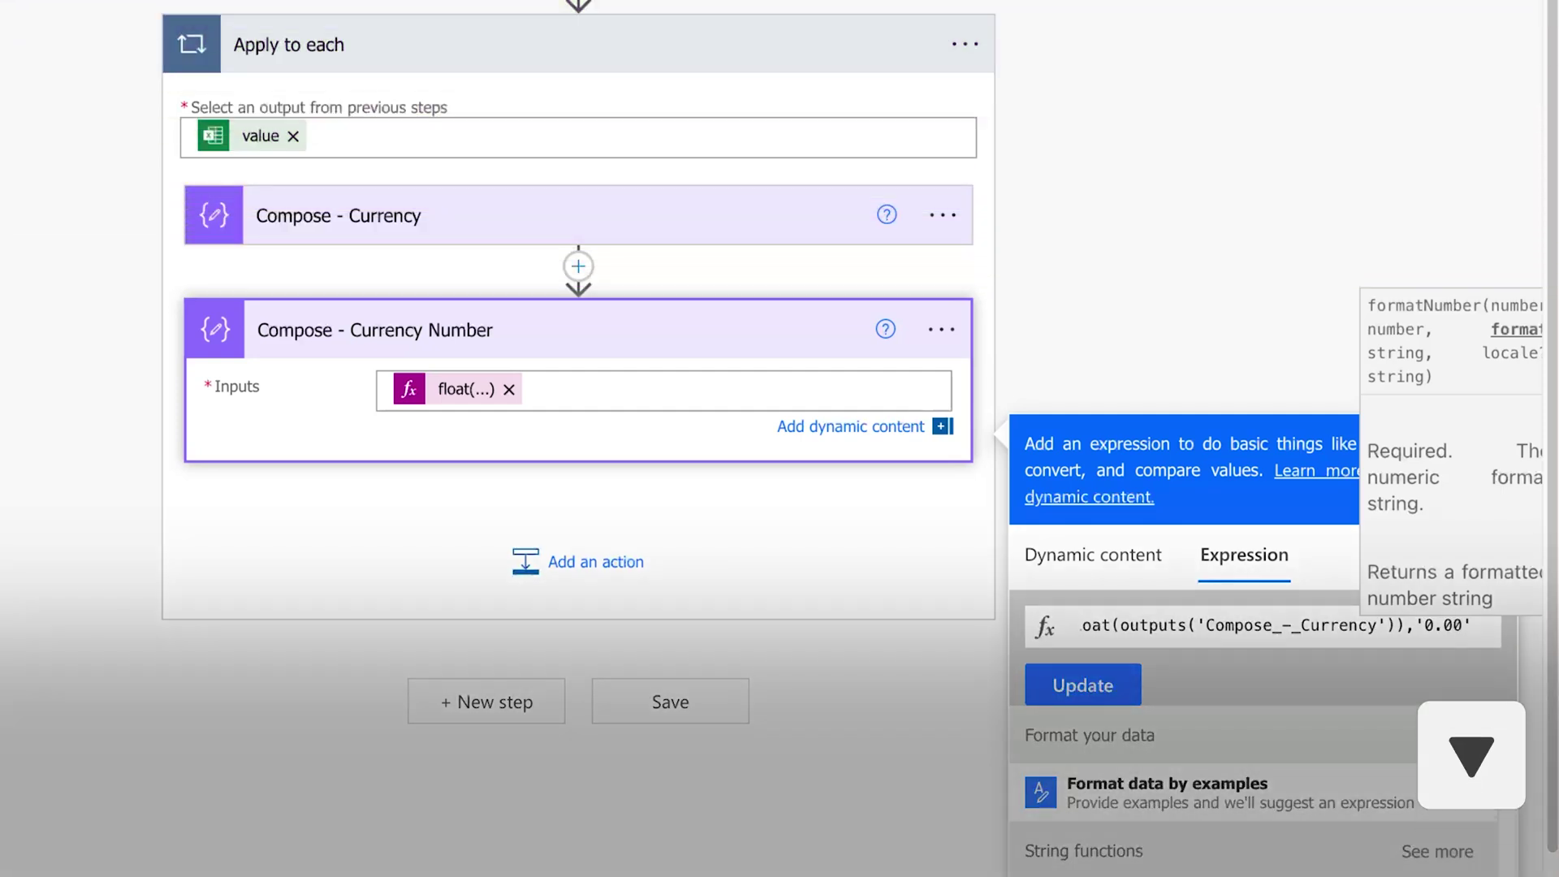
pyautogui.press('Right')
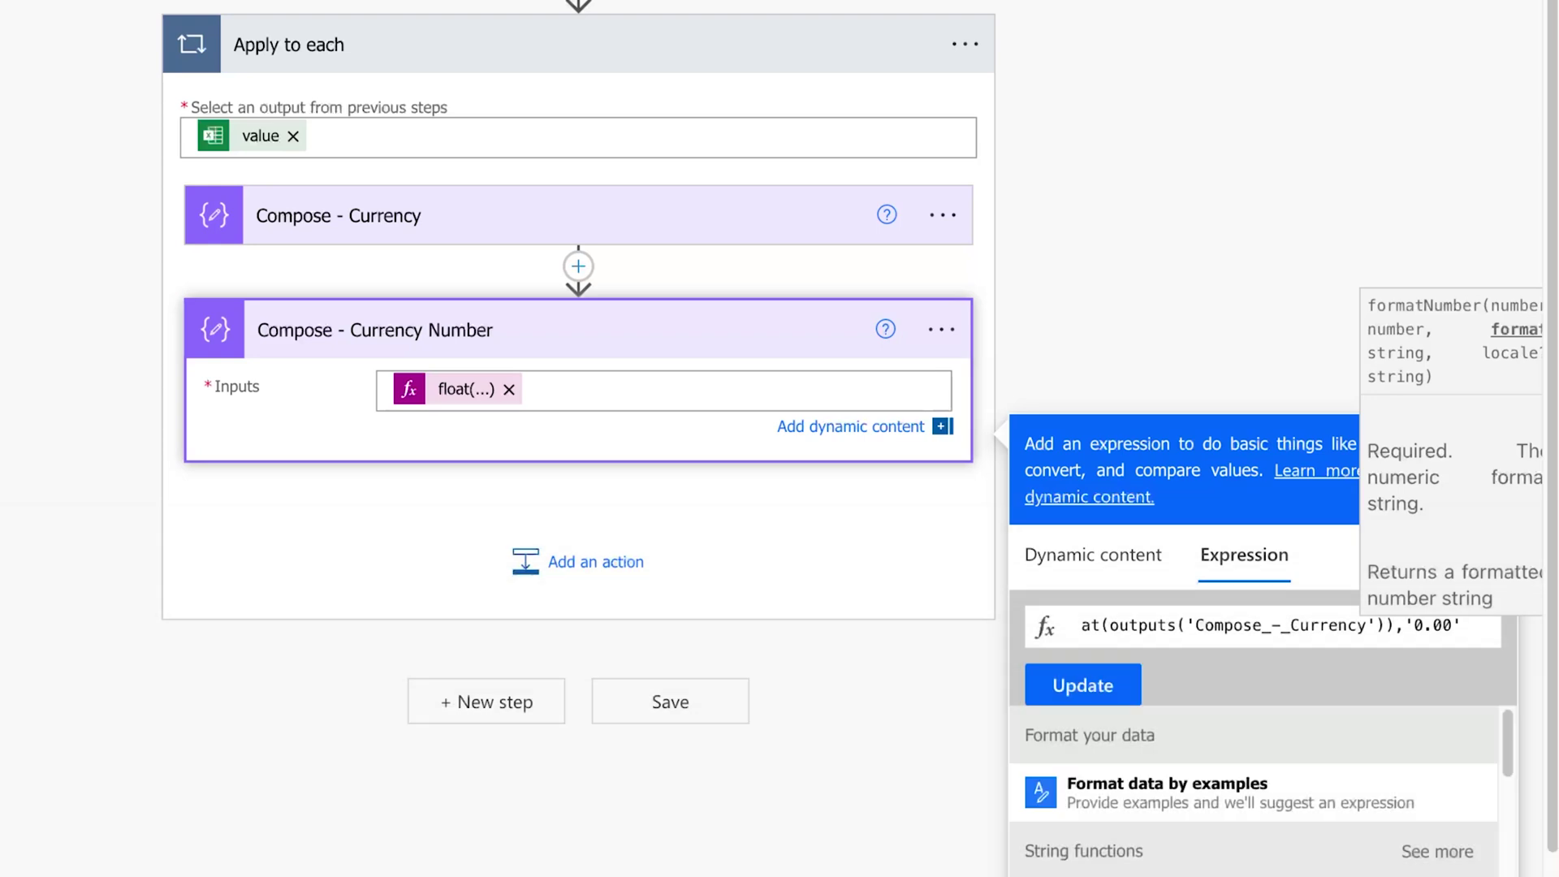
pyautogui.write(')')
pyautogui.click(1092, 688)
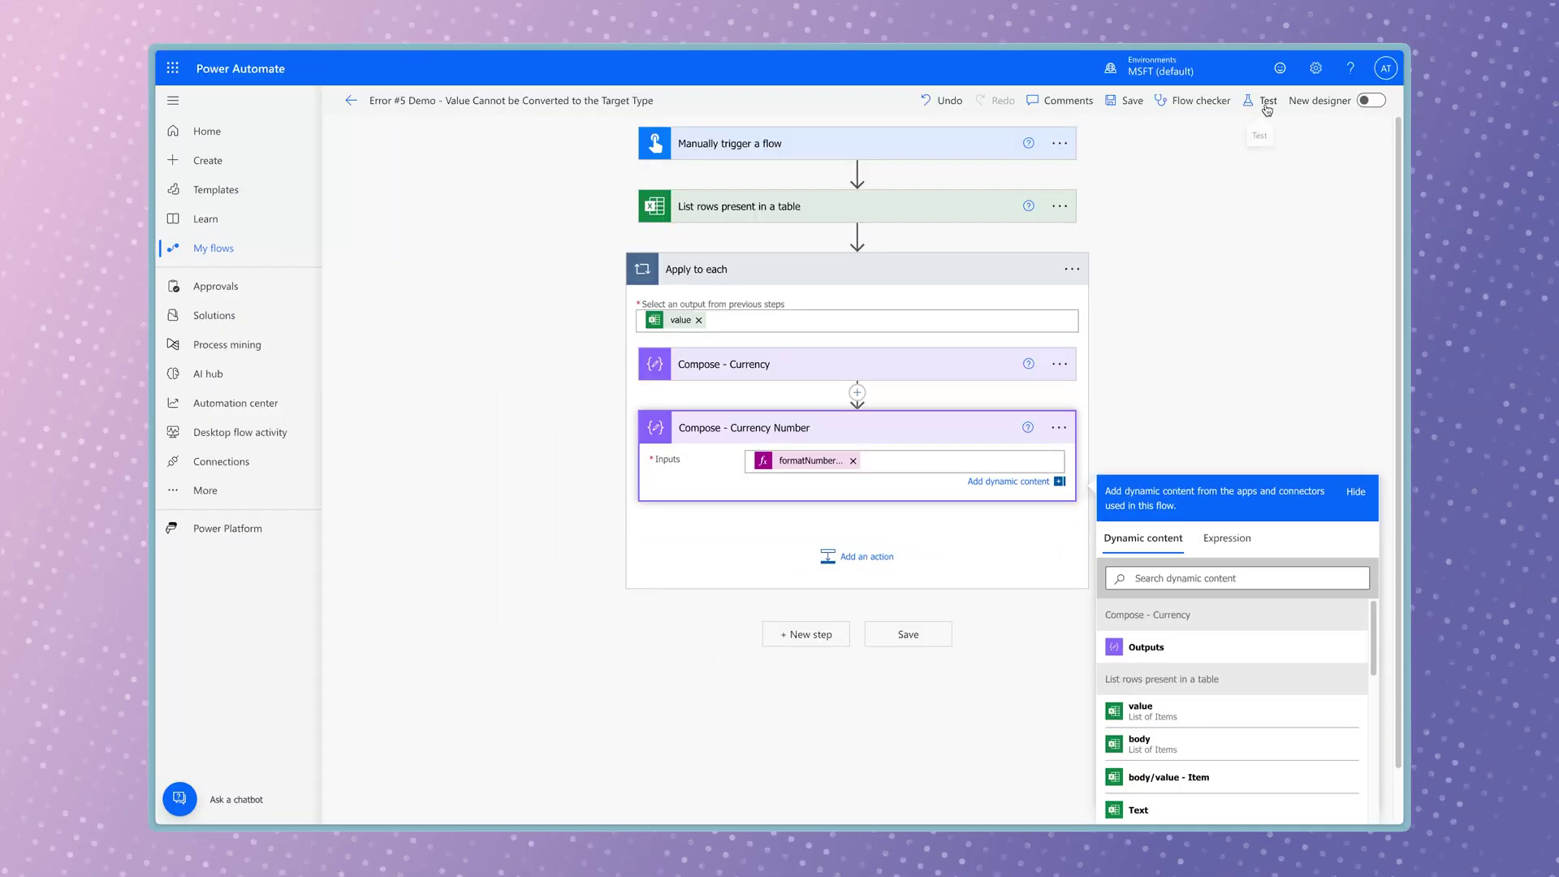
# Save the flow and run a test
pyautogui.click(1261, 101)
pyautogui.click(1162, 800)
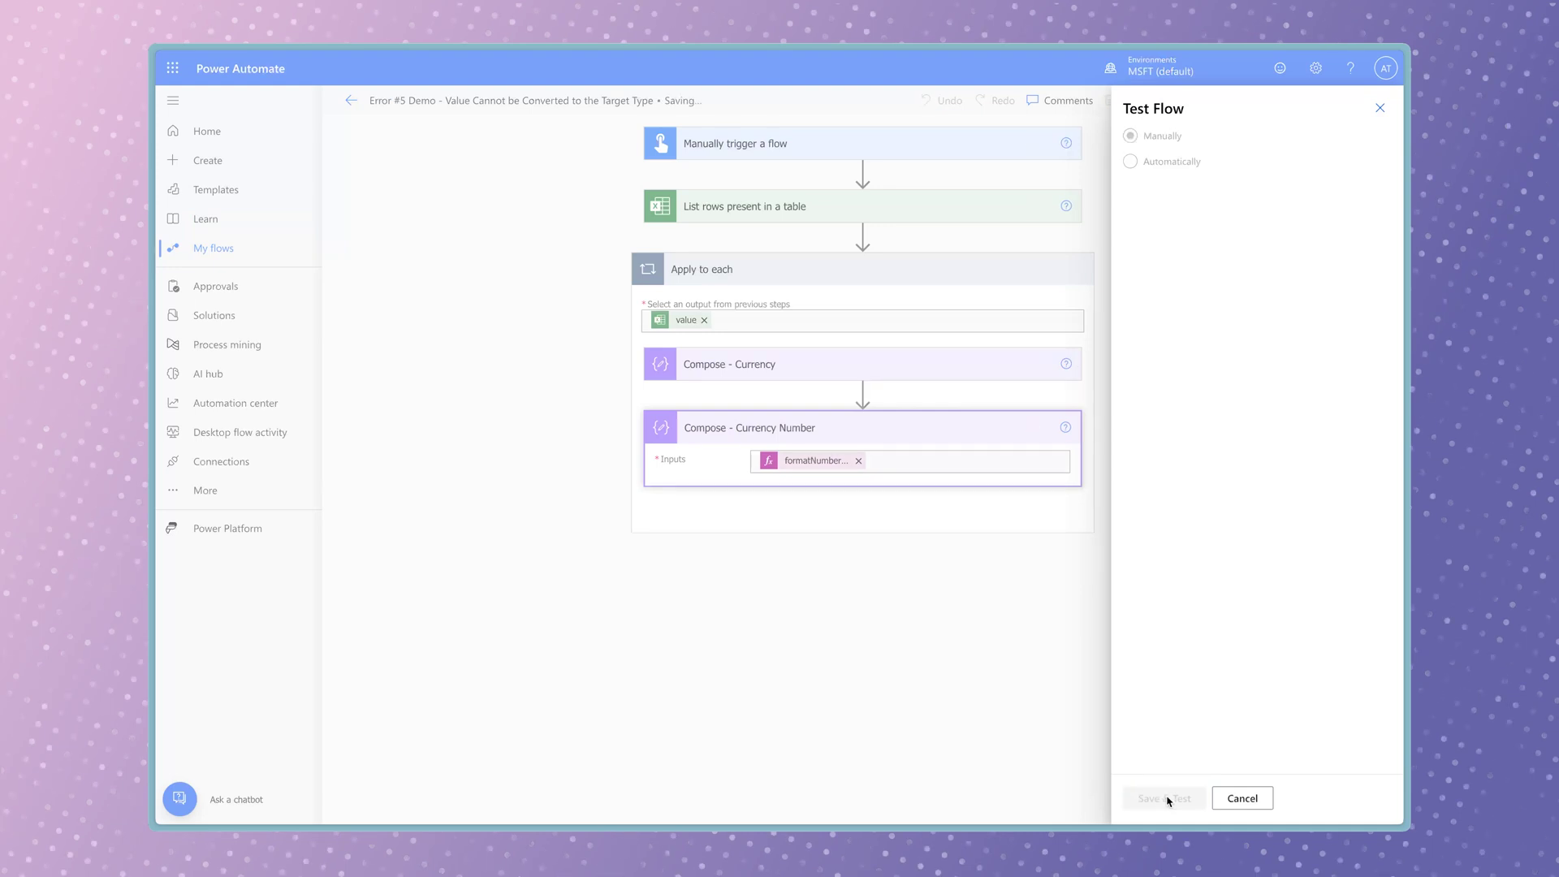
pyautogui.click(1193, 797)
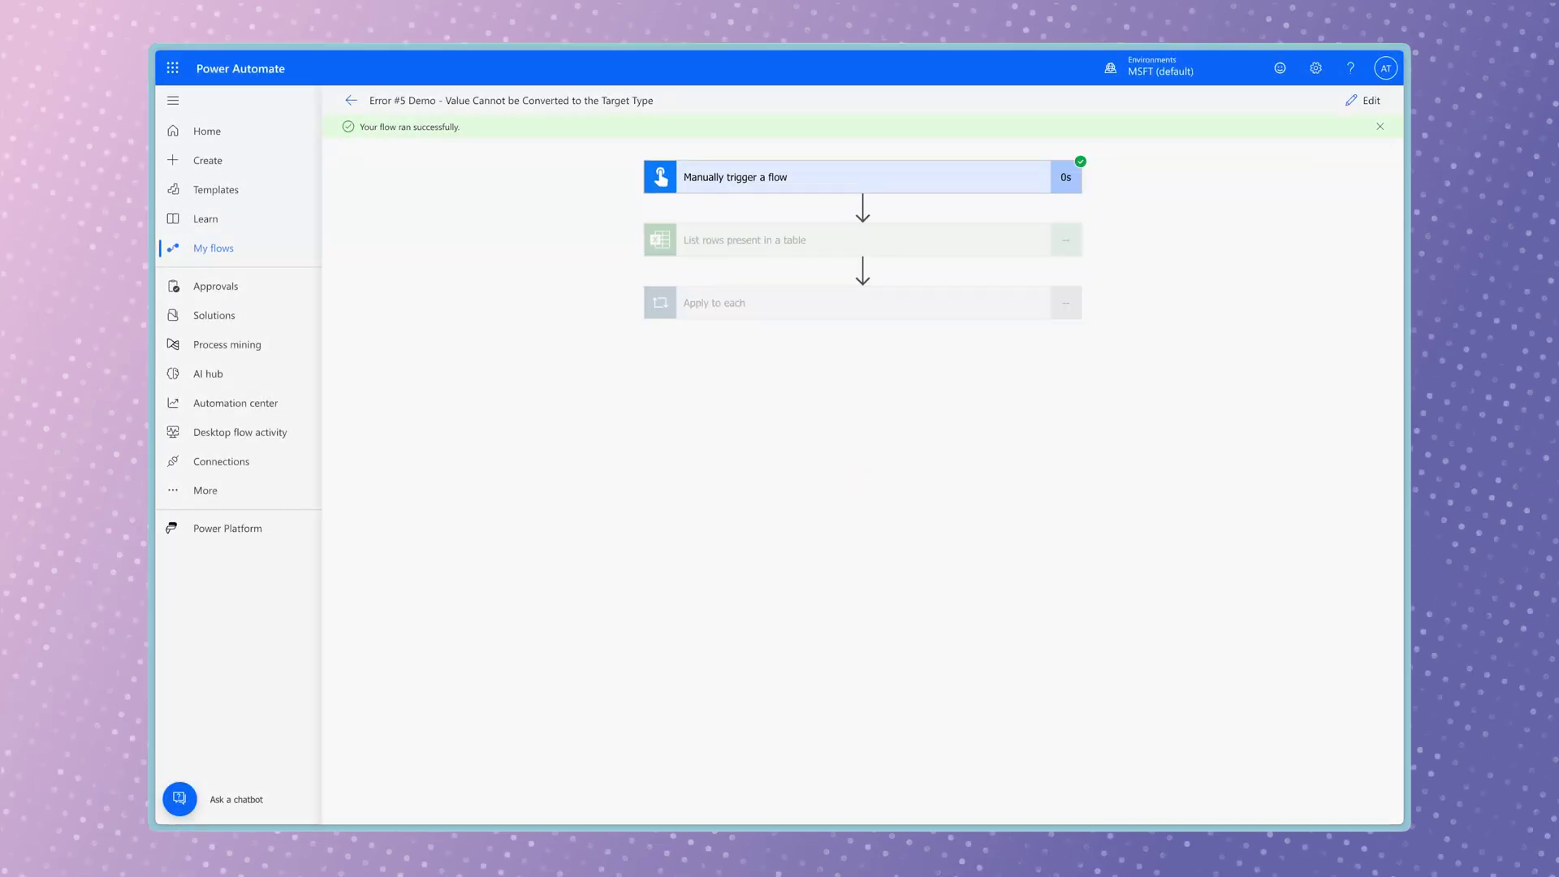
# Check loop outputs: Currency Number 100.00 and 200.50, and Compose - Percentage 0.5
pyautogui.click(936, 312)
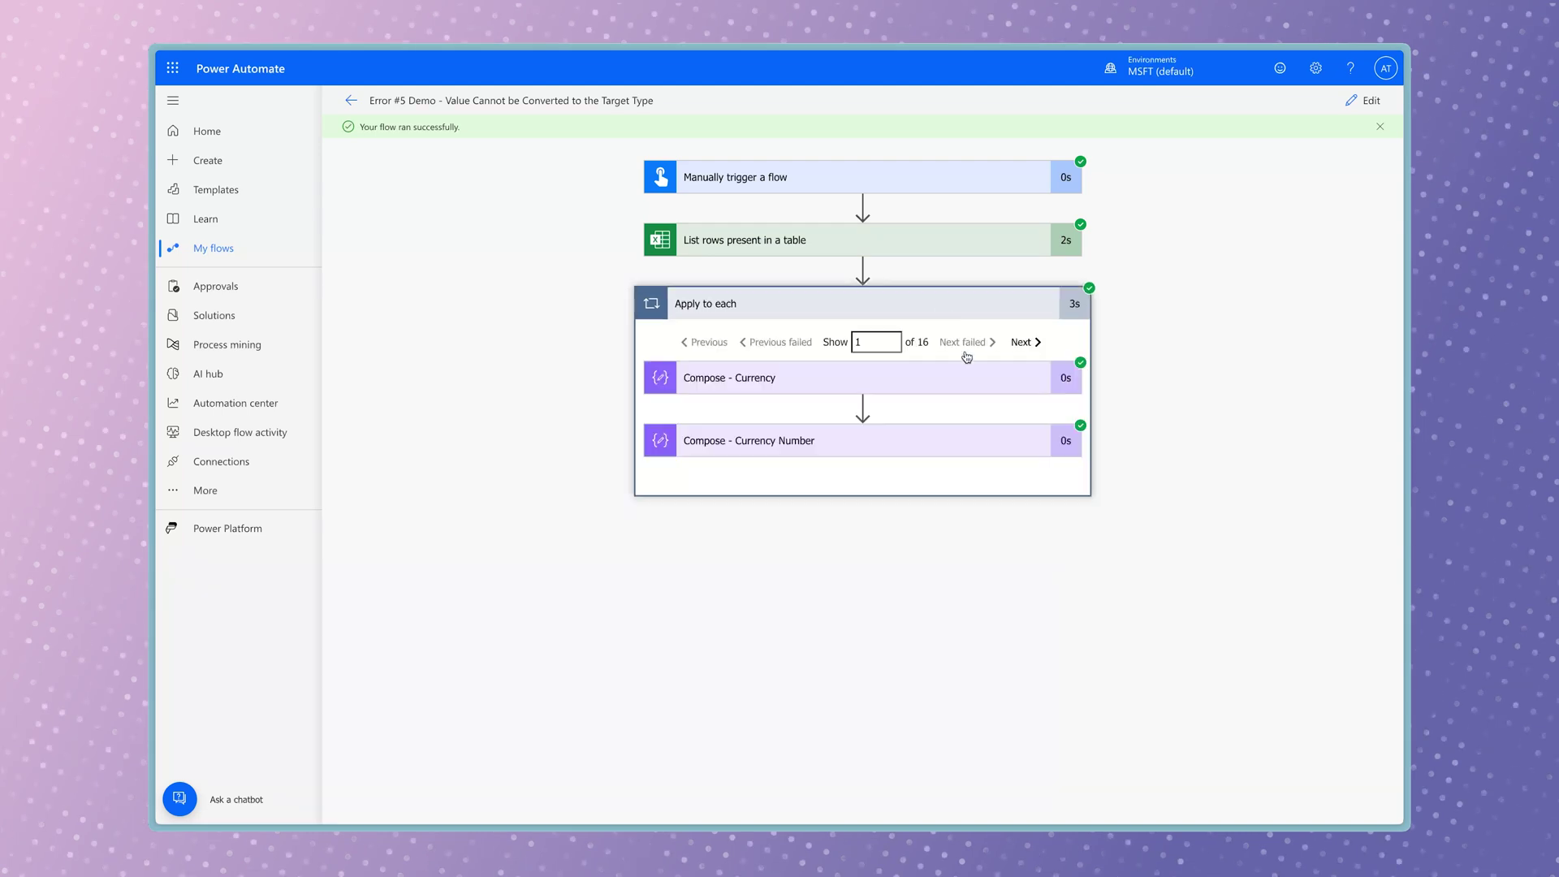
pyautogui.click(943, 383)
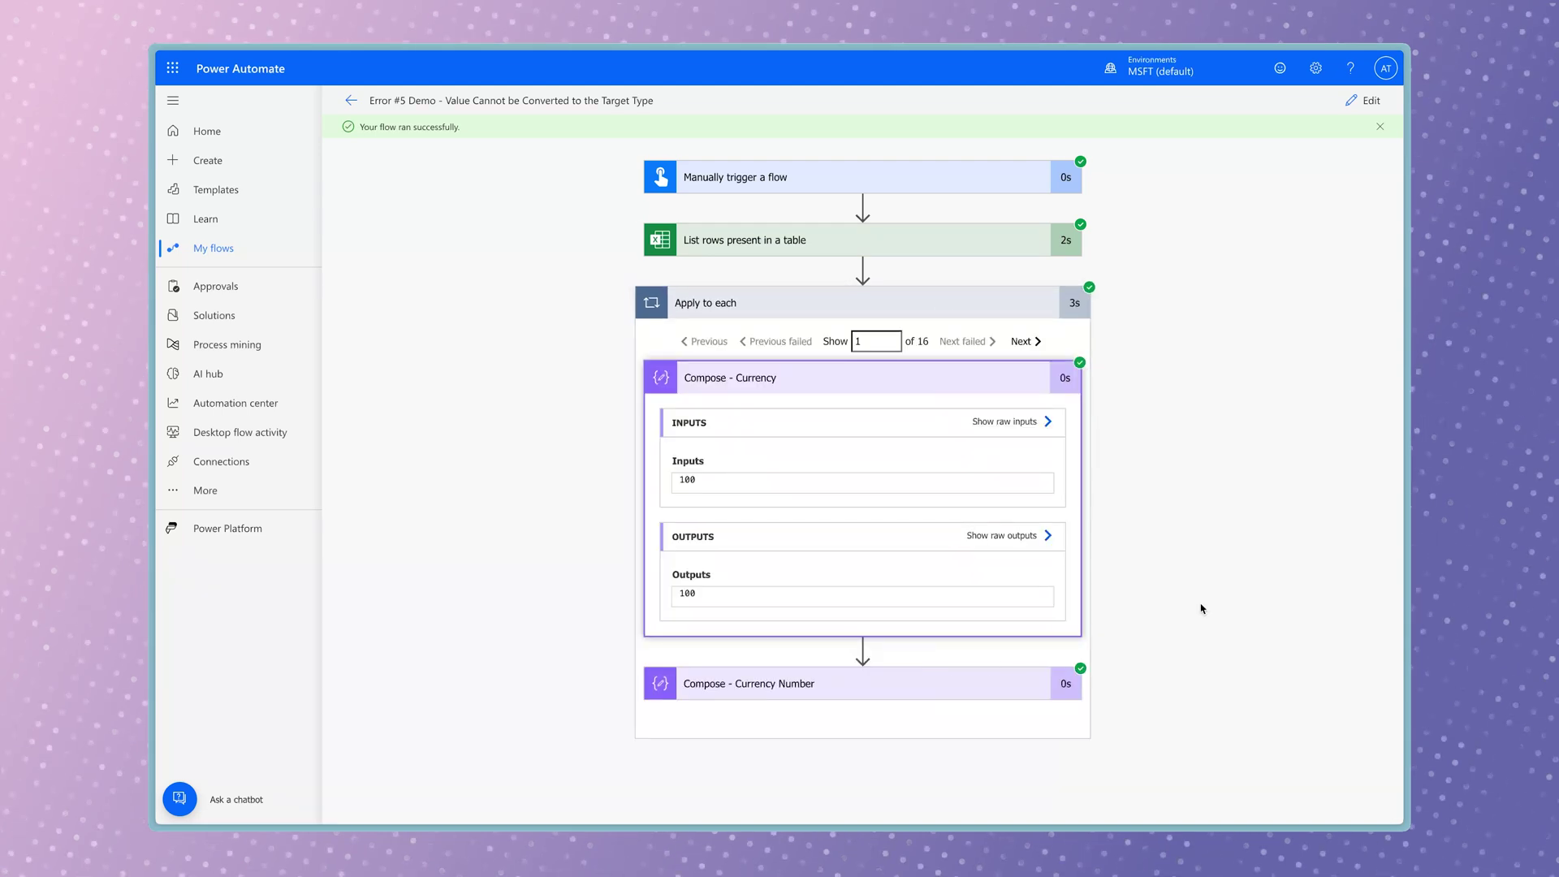
pyautogui.scroll(-2, 1190, 609)
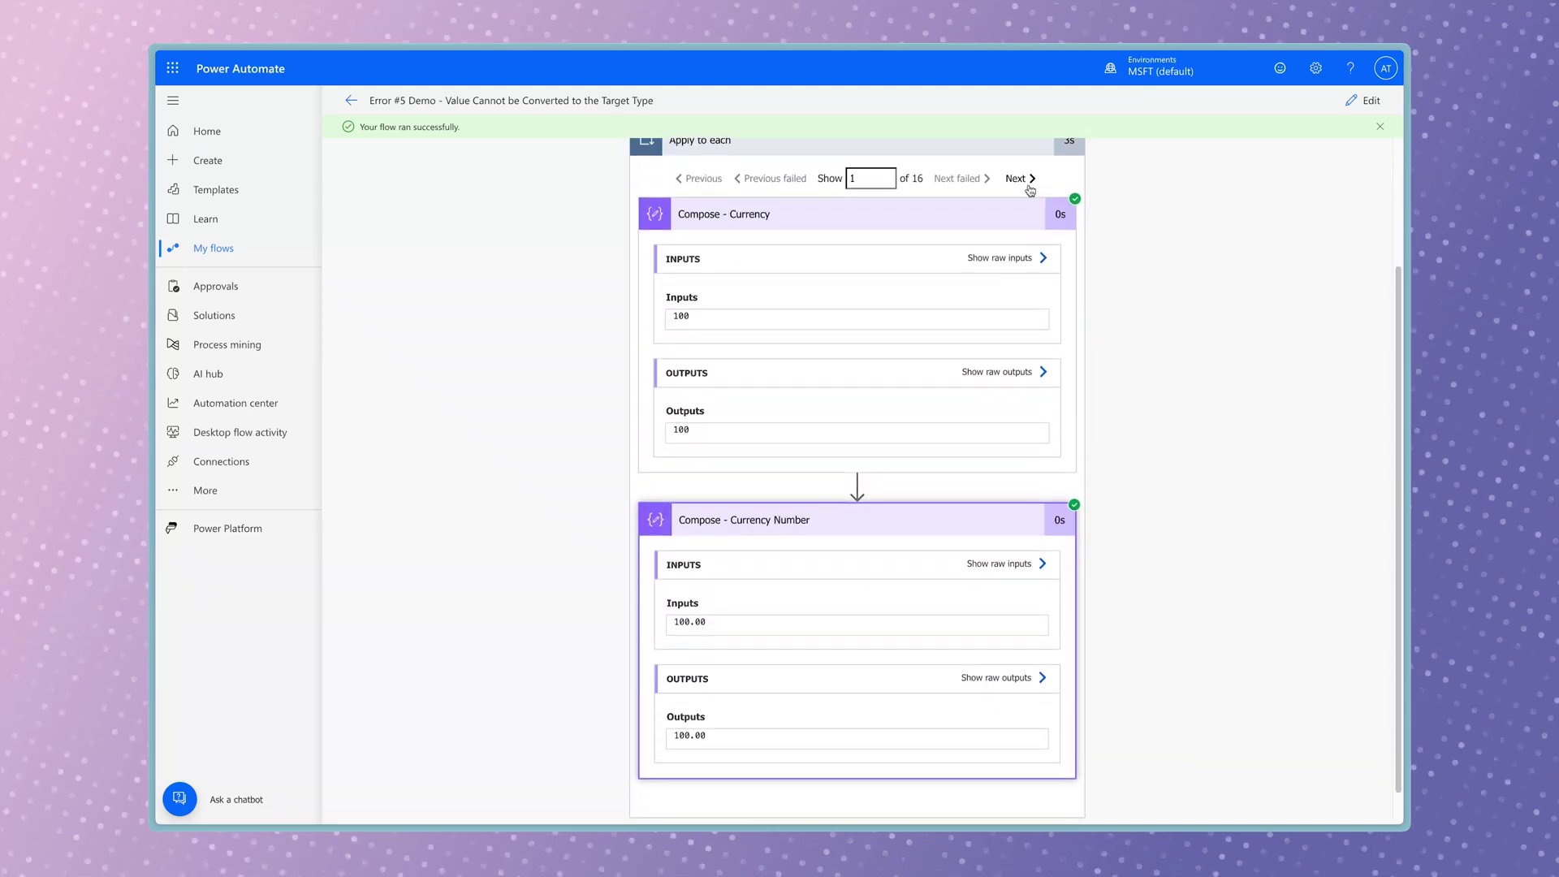
pyautogui.click(1021, 179)
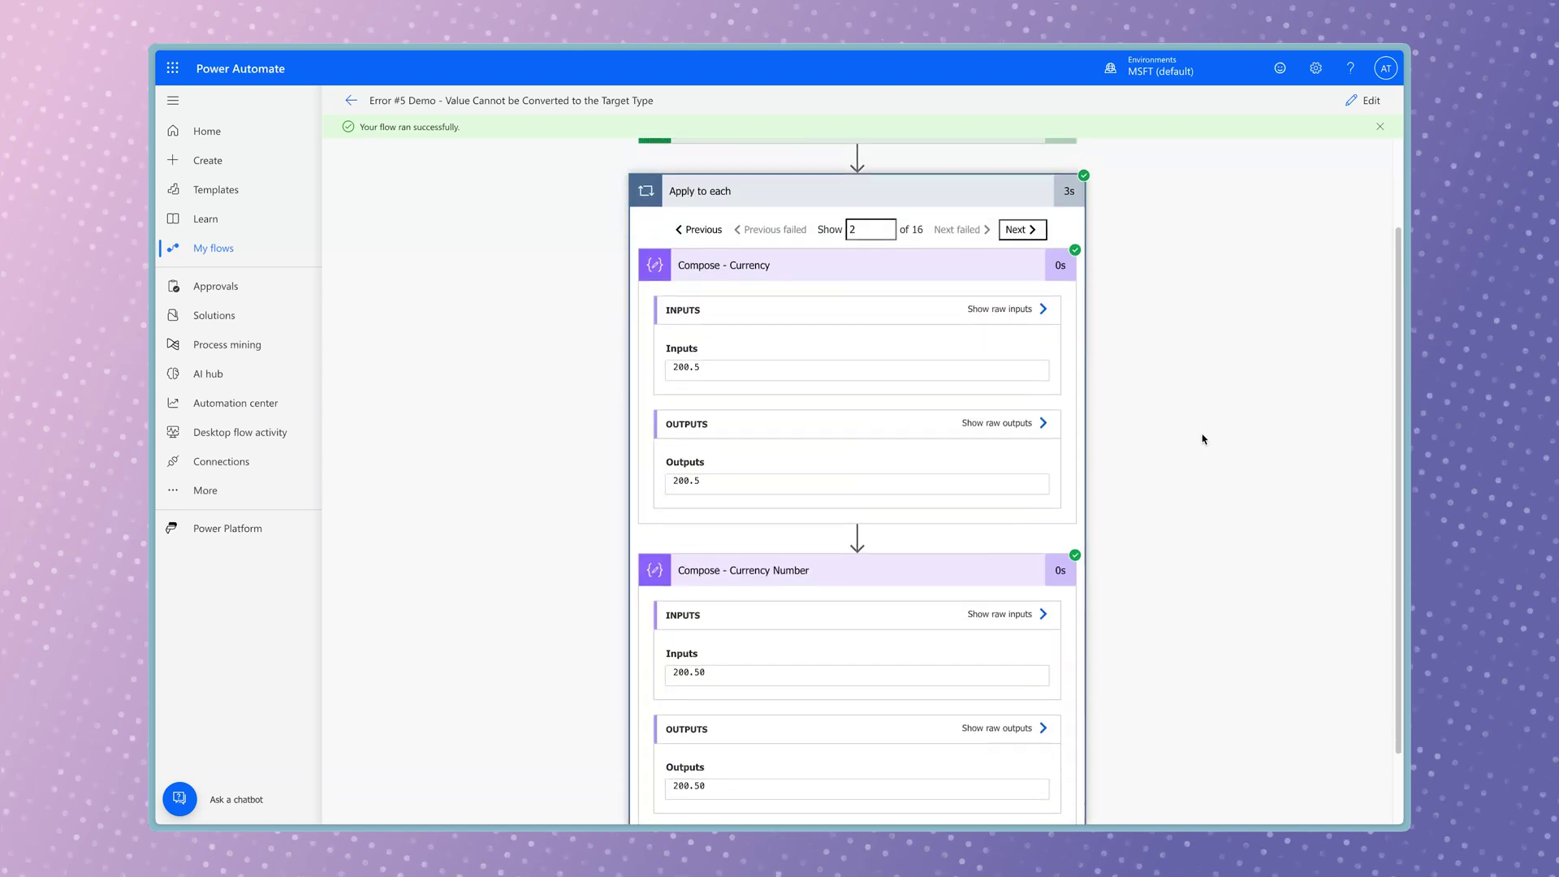
pyautogui.scroll(-1, 1202, 439)
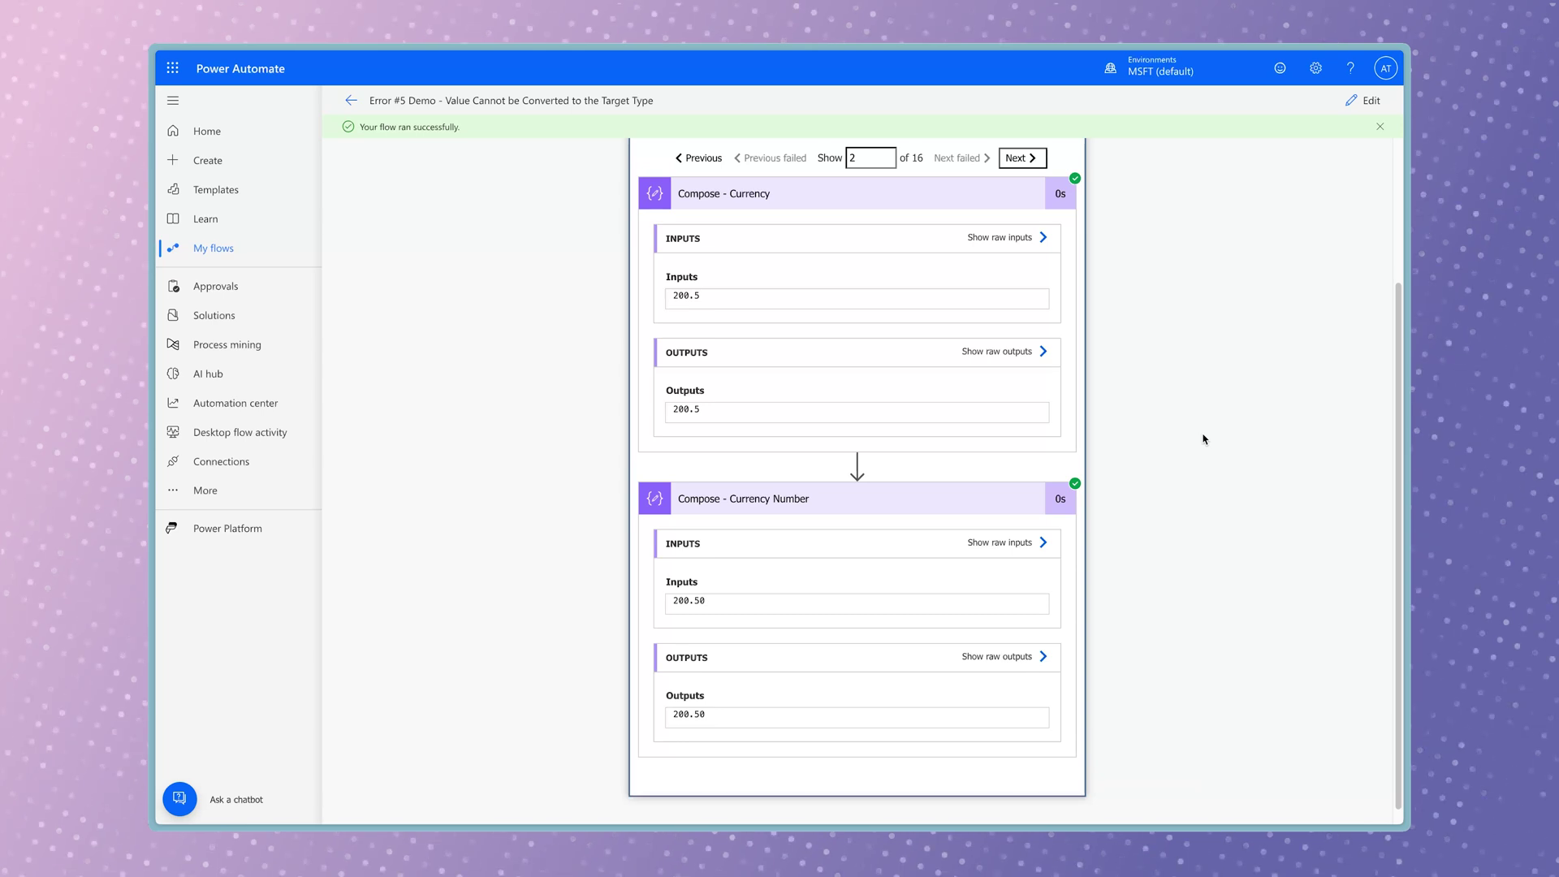
pyautogui.click(1203, 440)
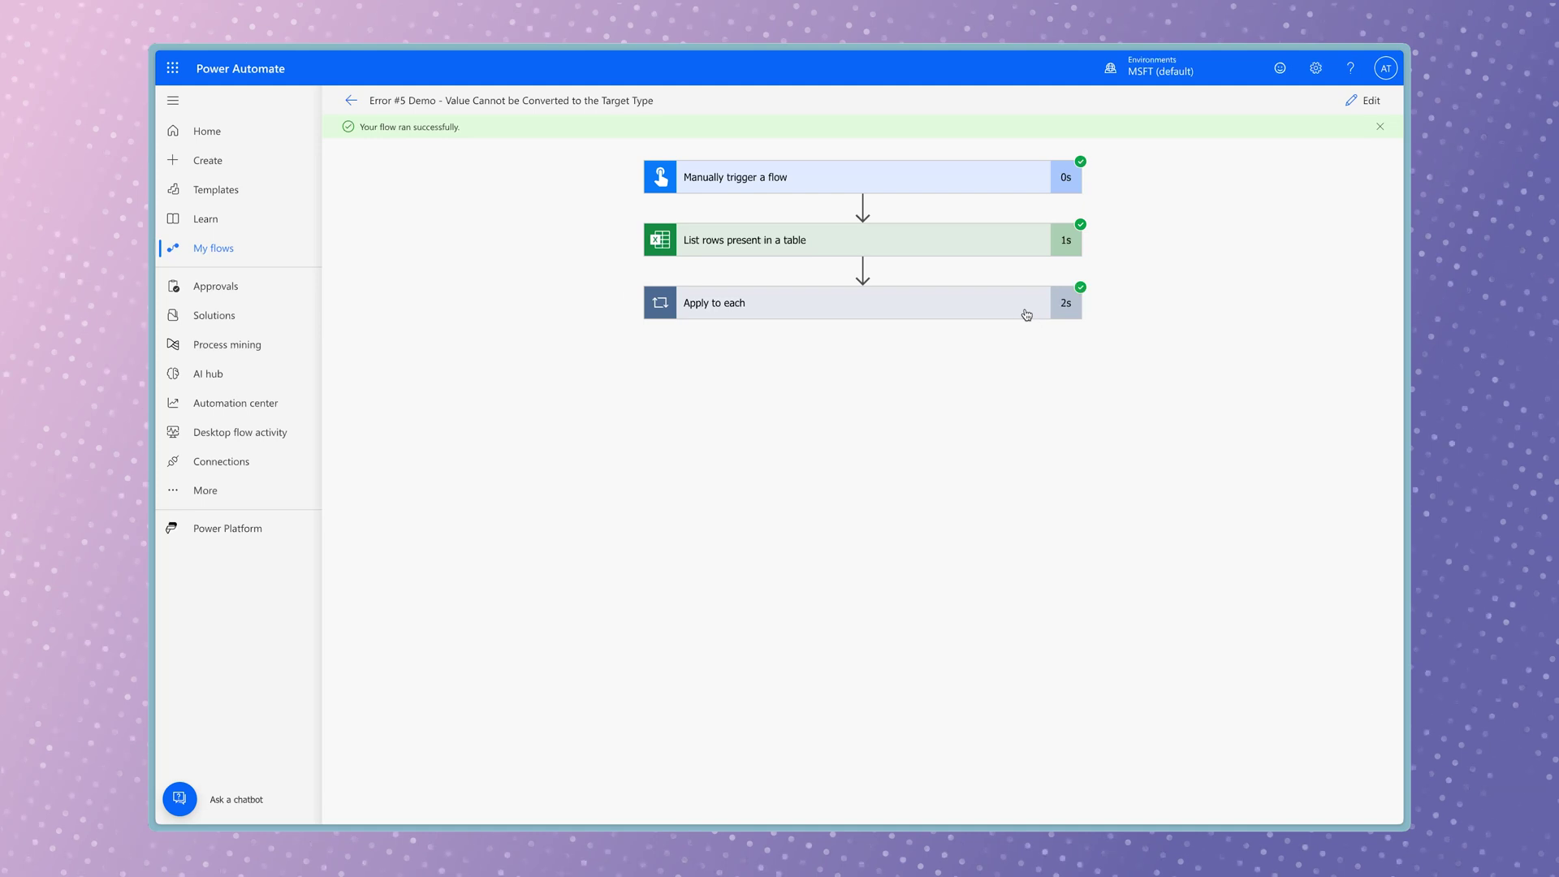
pyautogui.click(1026, 314)
pyautogui.click(980, 502)
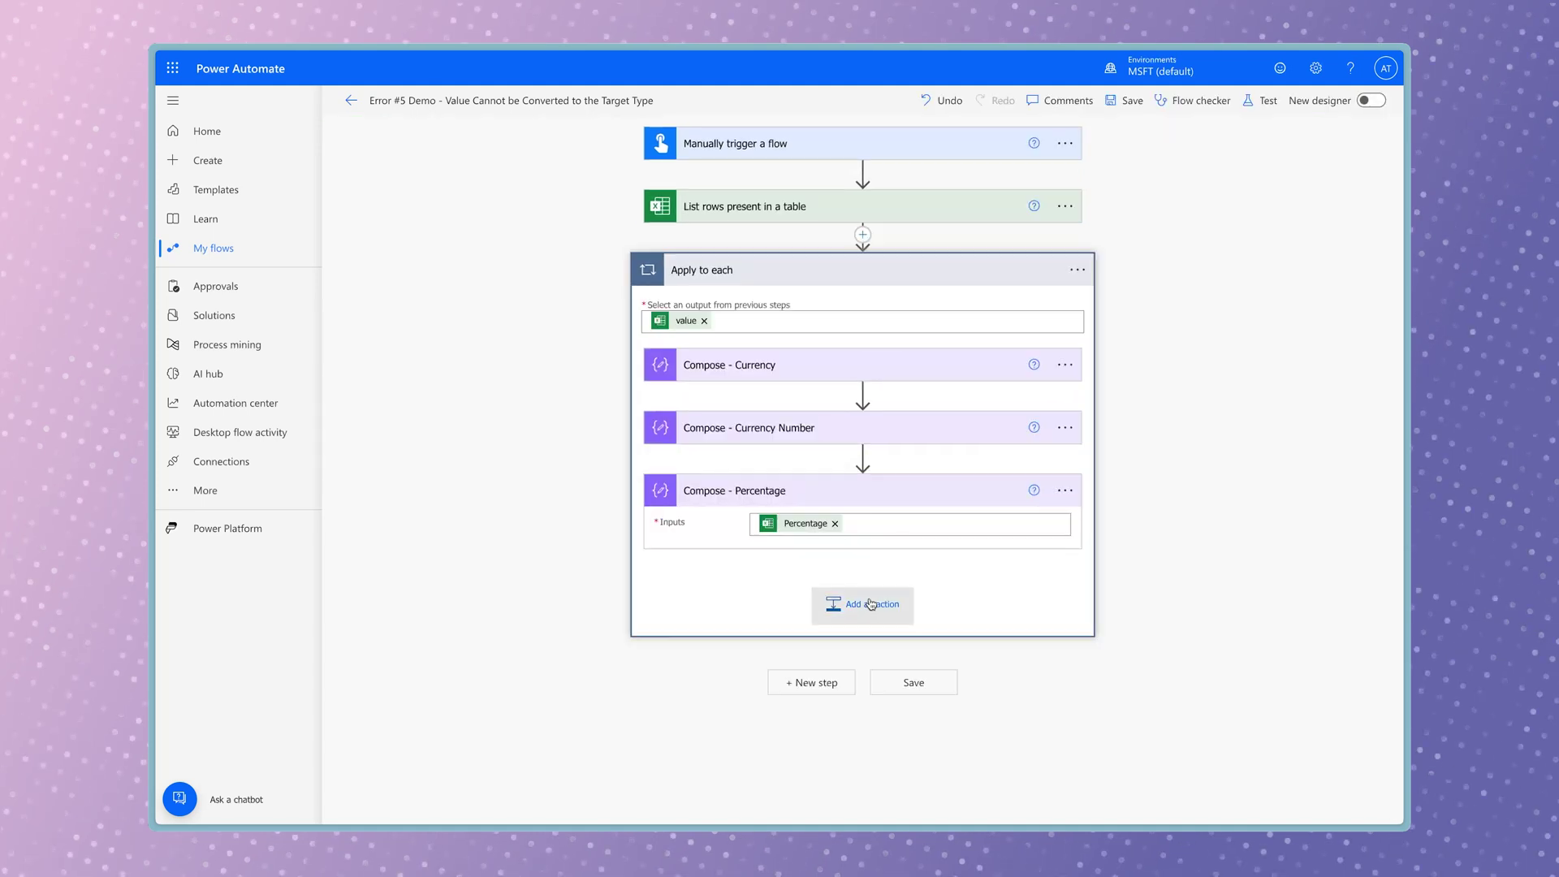
# Add a Compose step with mul() of the Currency Number and Percentage outputs
pyautogui.click(869, 601)
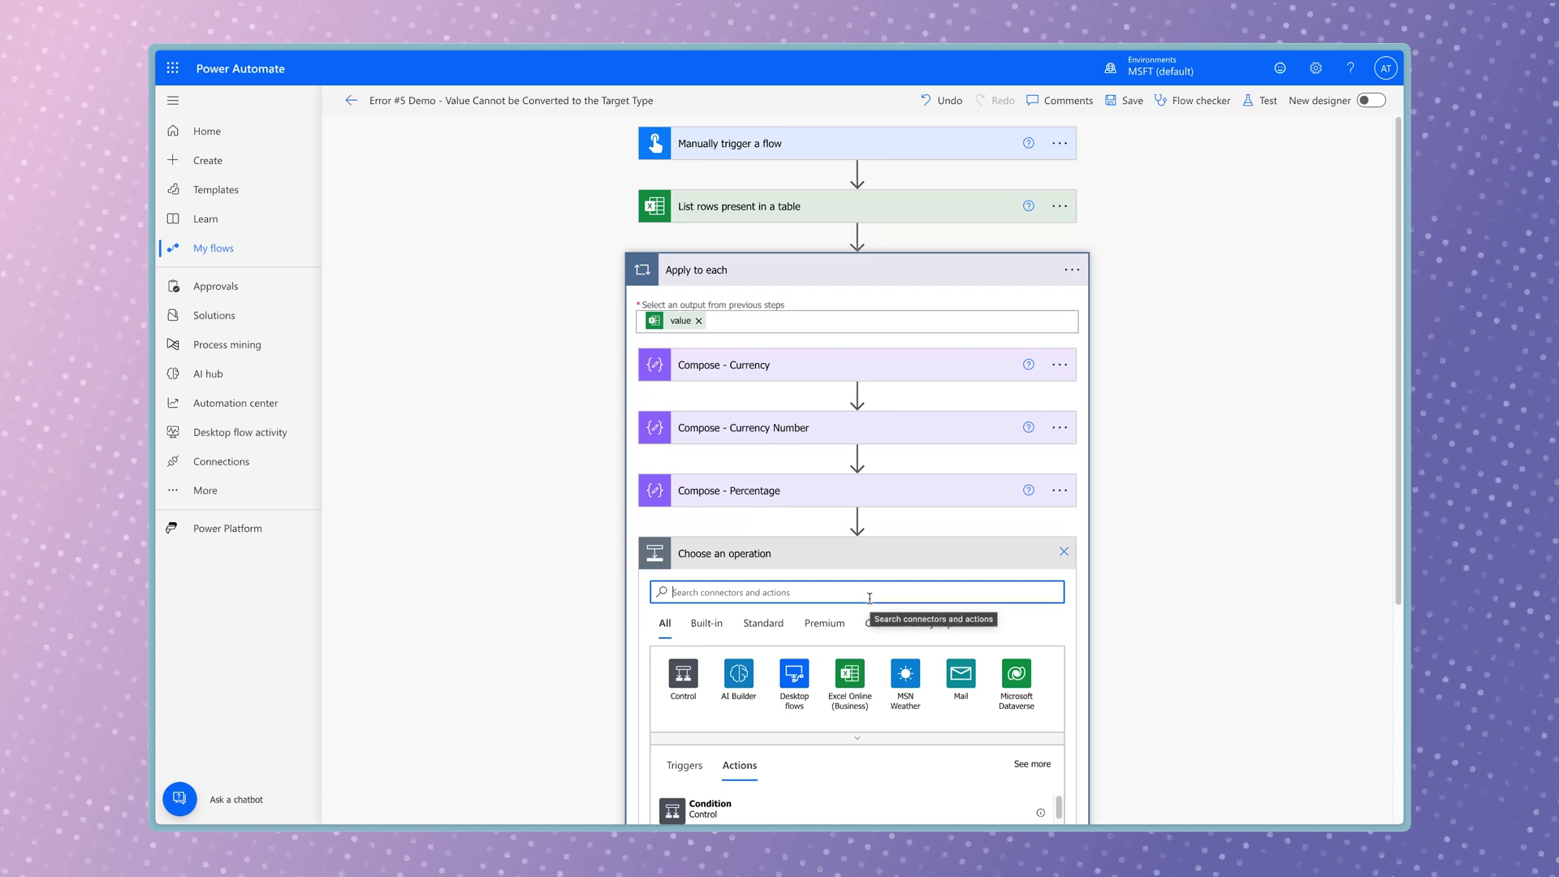
pyautogui.write('compos')
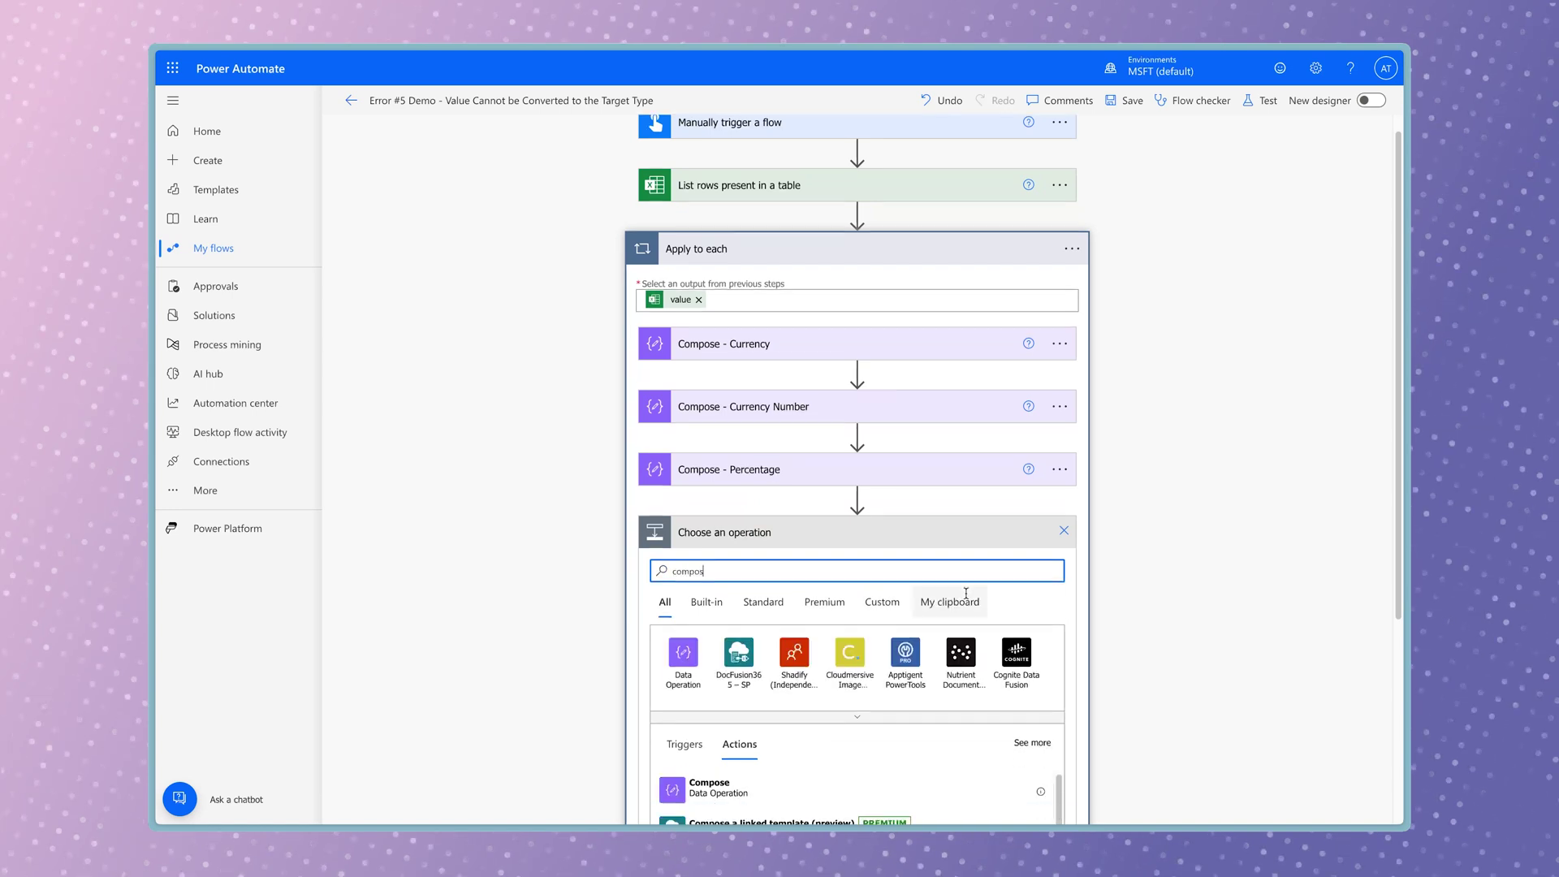
pyautogui.click(981, 705)
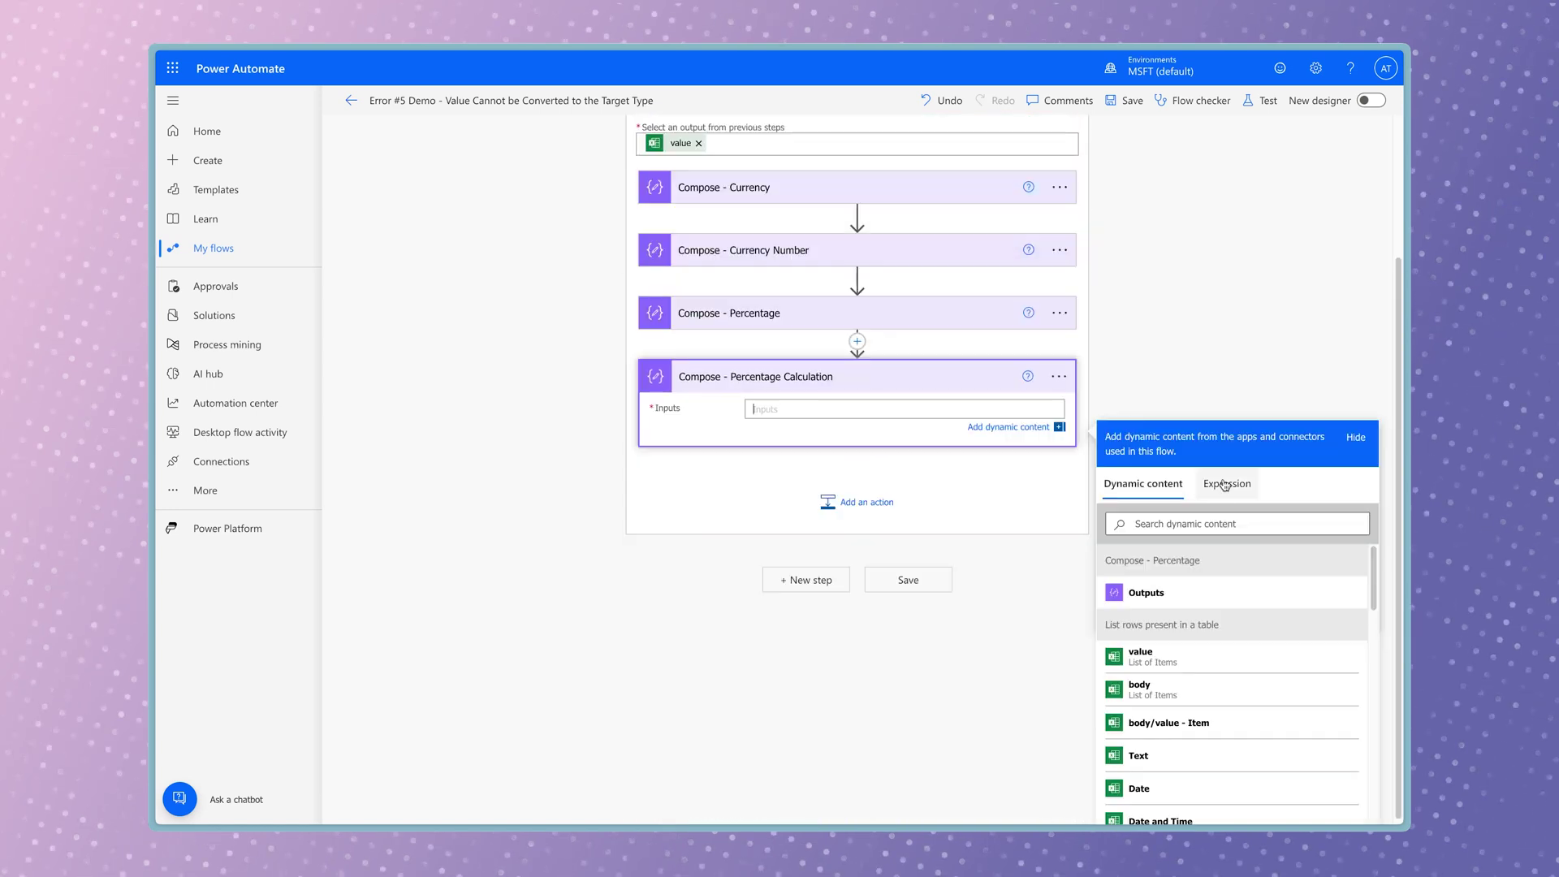
pyautogui.click(1224, 485)
pyautogui.click(1218, 537)
pyautogui.write('mul(')
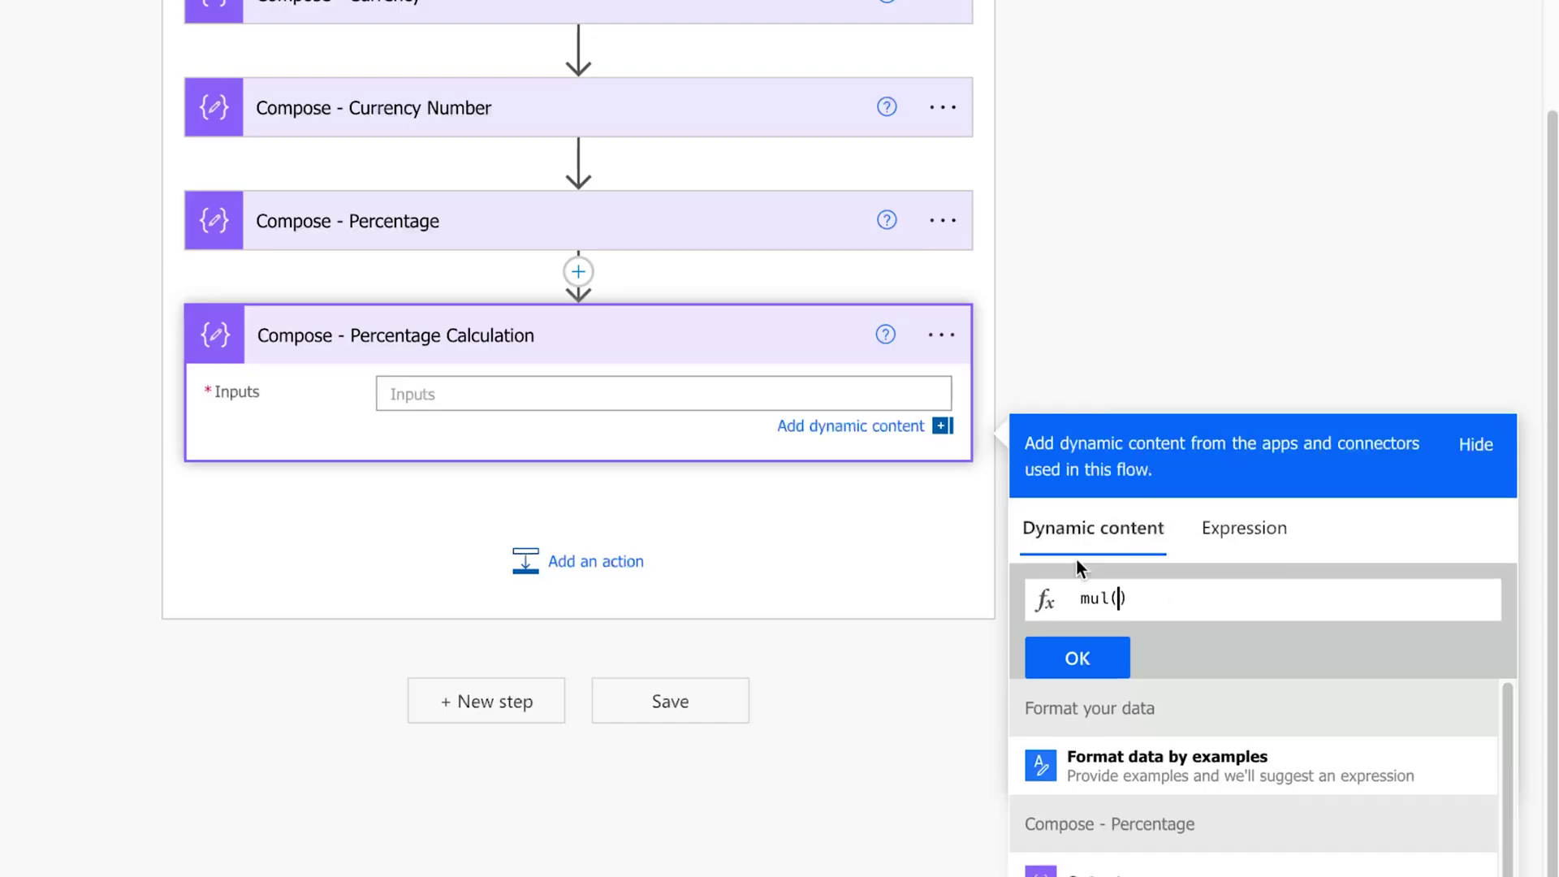
pyautogui.scroll(-5, 1315, 782)
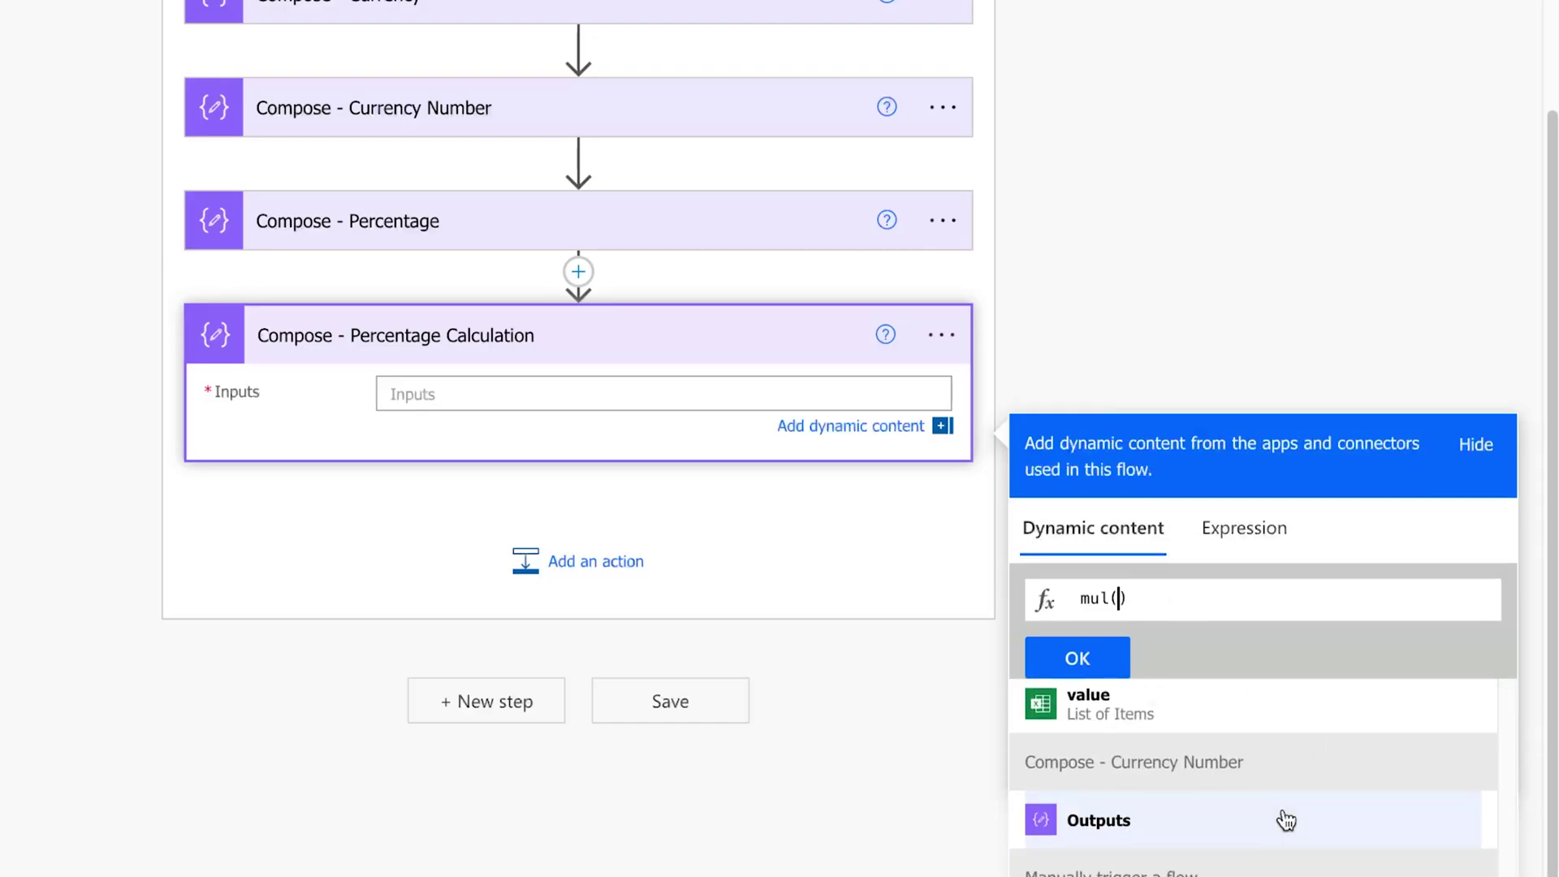
pyautogui.click(1286, 820)
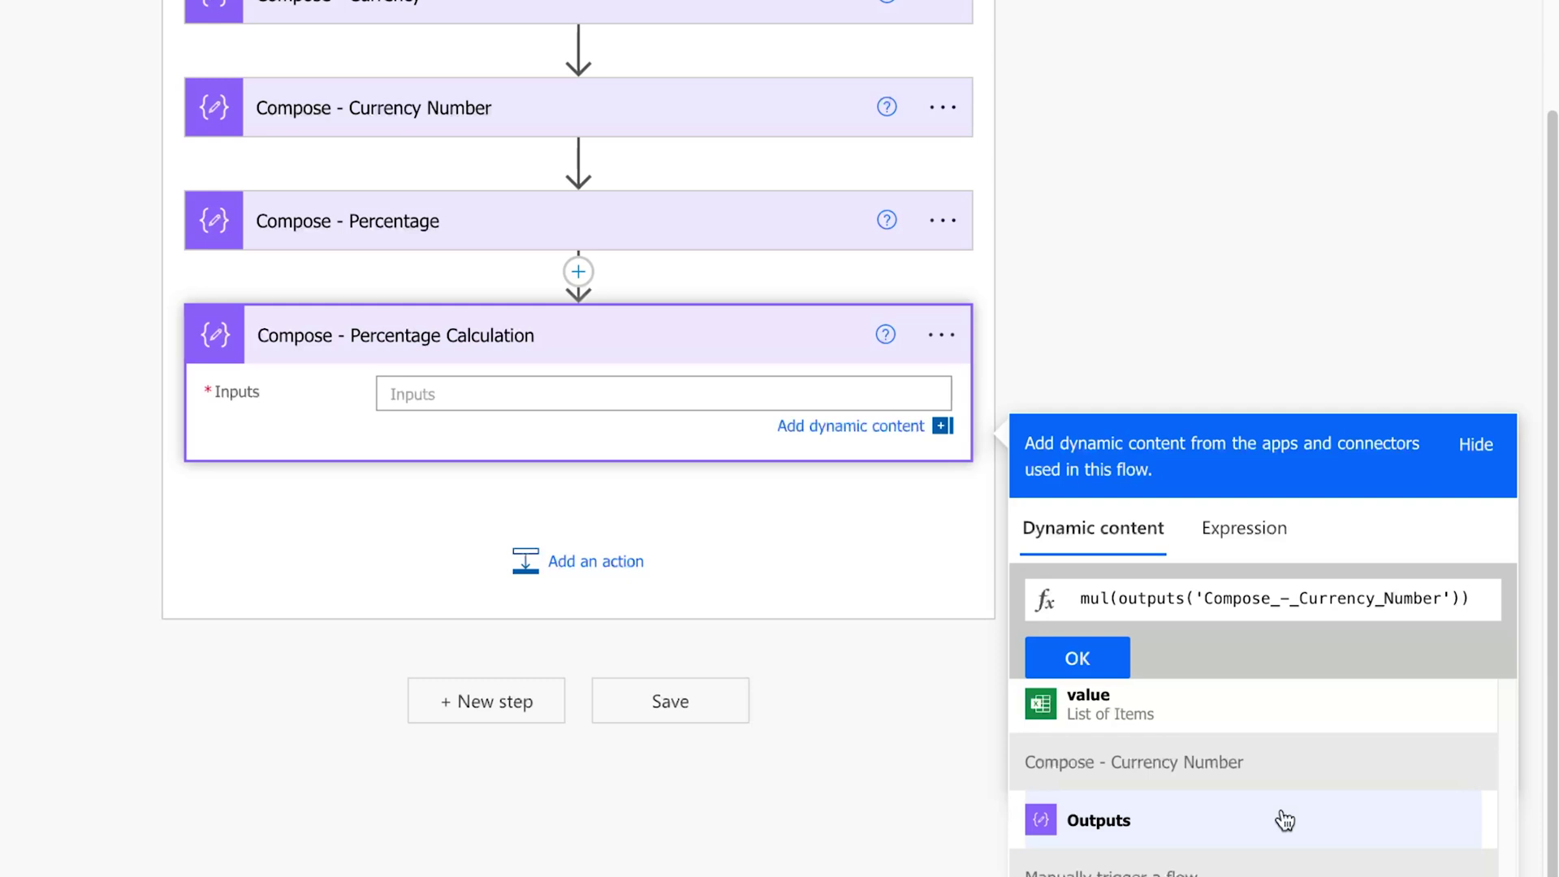
pyautogui.write(',')
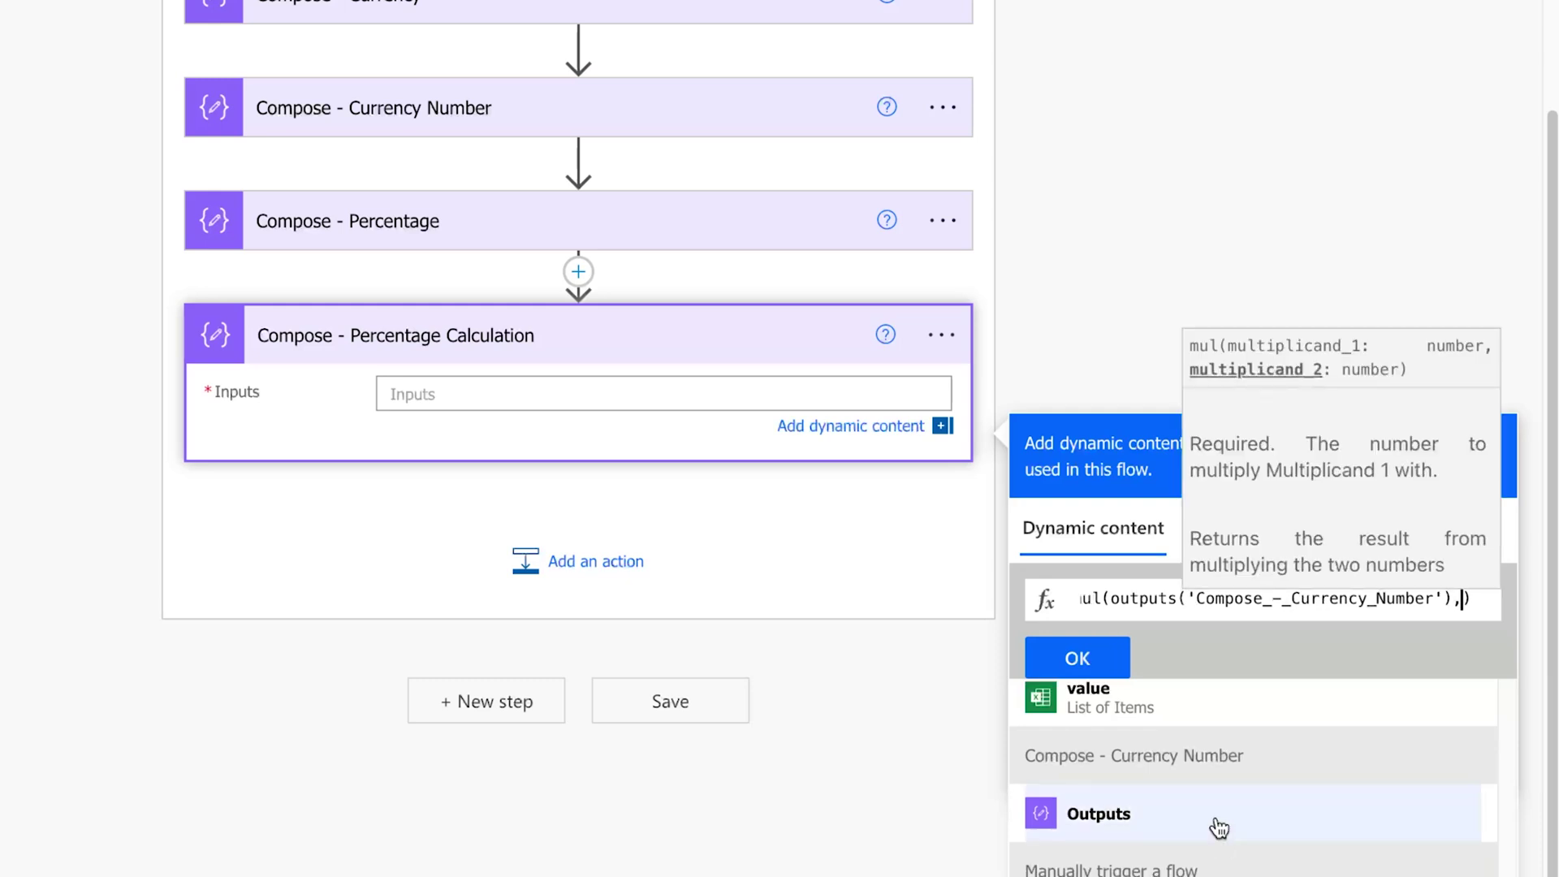
pyautogui.scroll(-3, 1215, 820)
pyautogui.click(1215, 844)
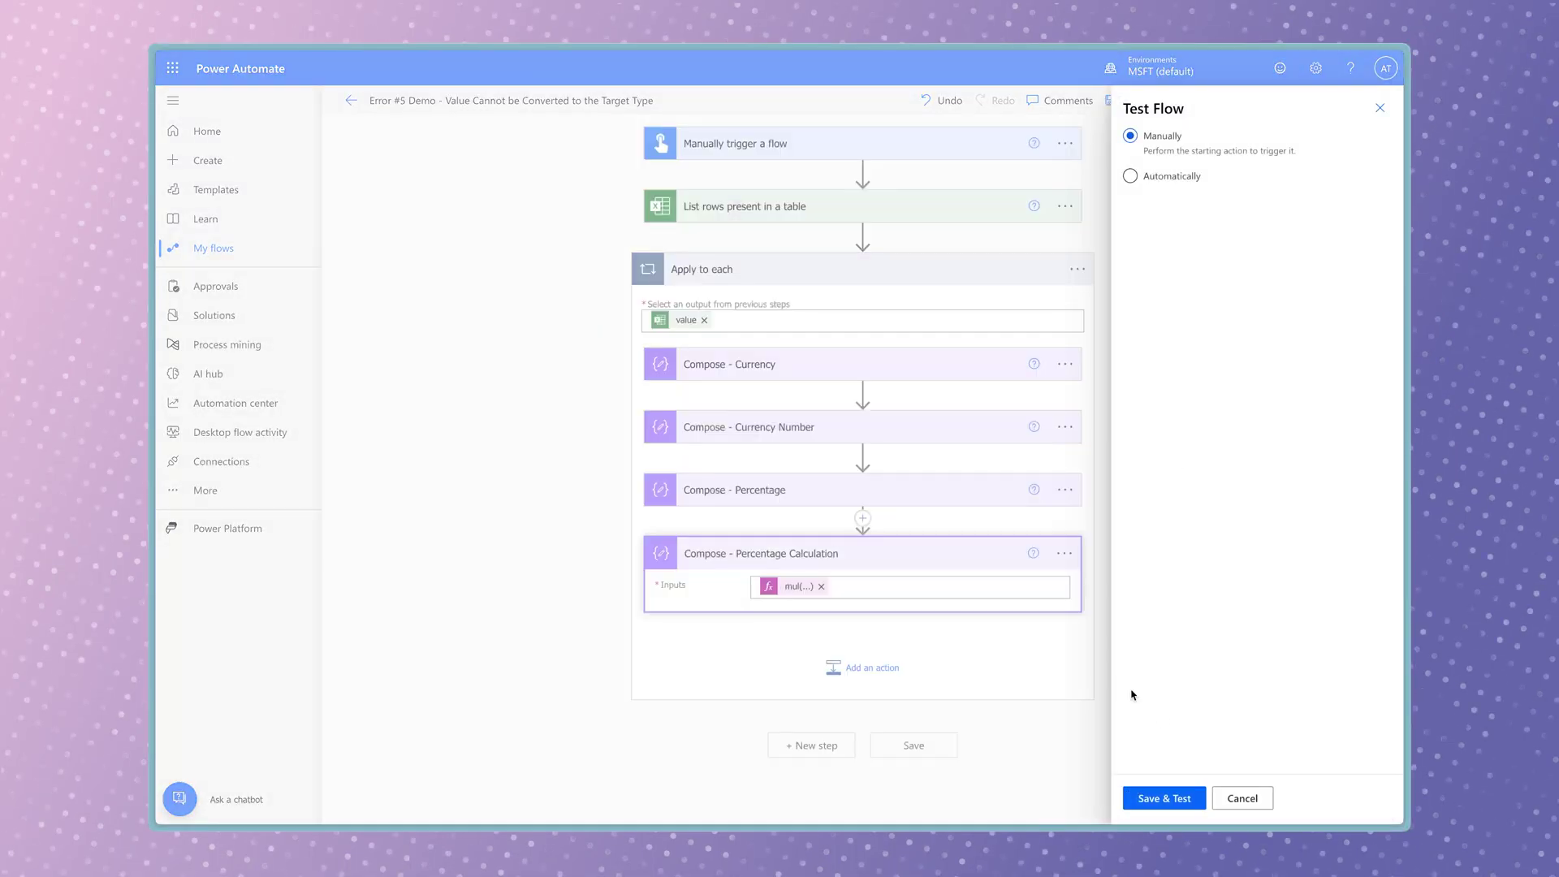
# Test the flow, which fails on mul(), then delete the formatNumber( wrapper from Currency Number
pyautogui.click(1179, 794)
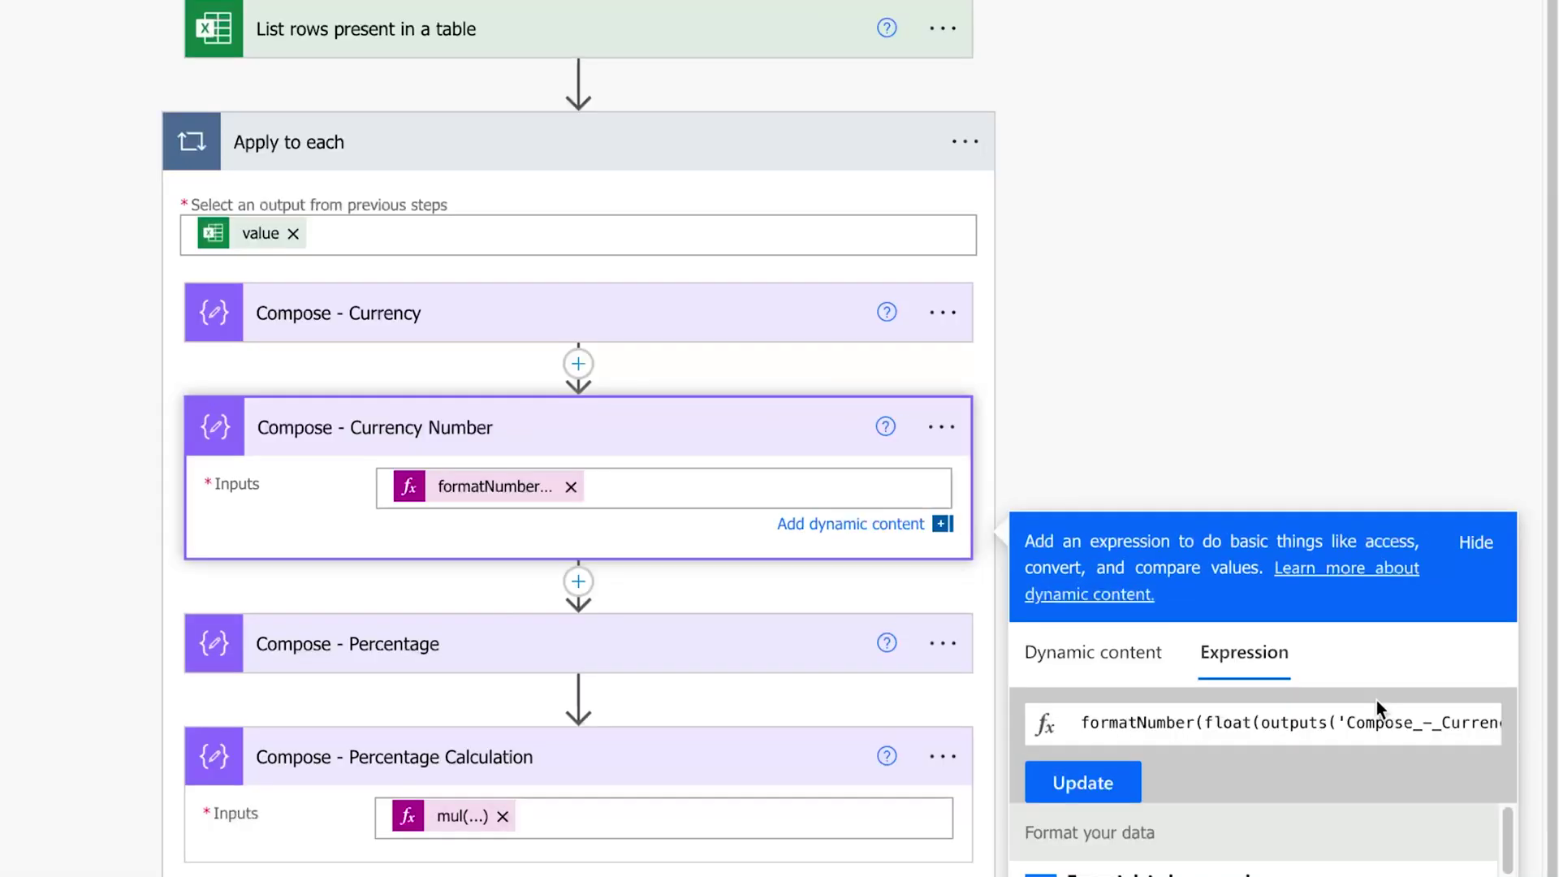
pyautogui.moveTo(1204, 592); pyautogui.dragTo(1116, 594)
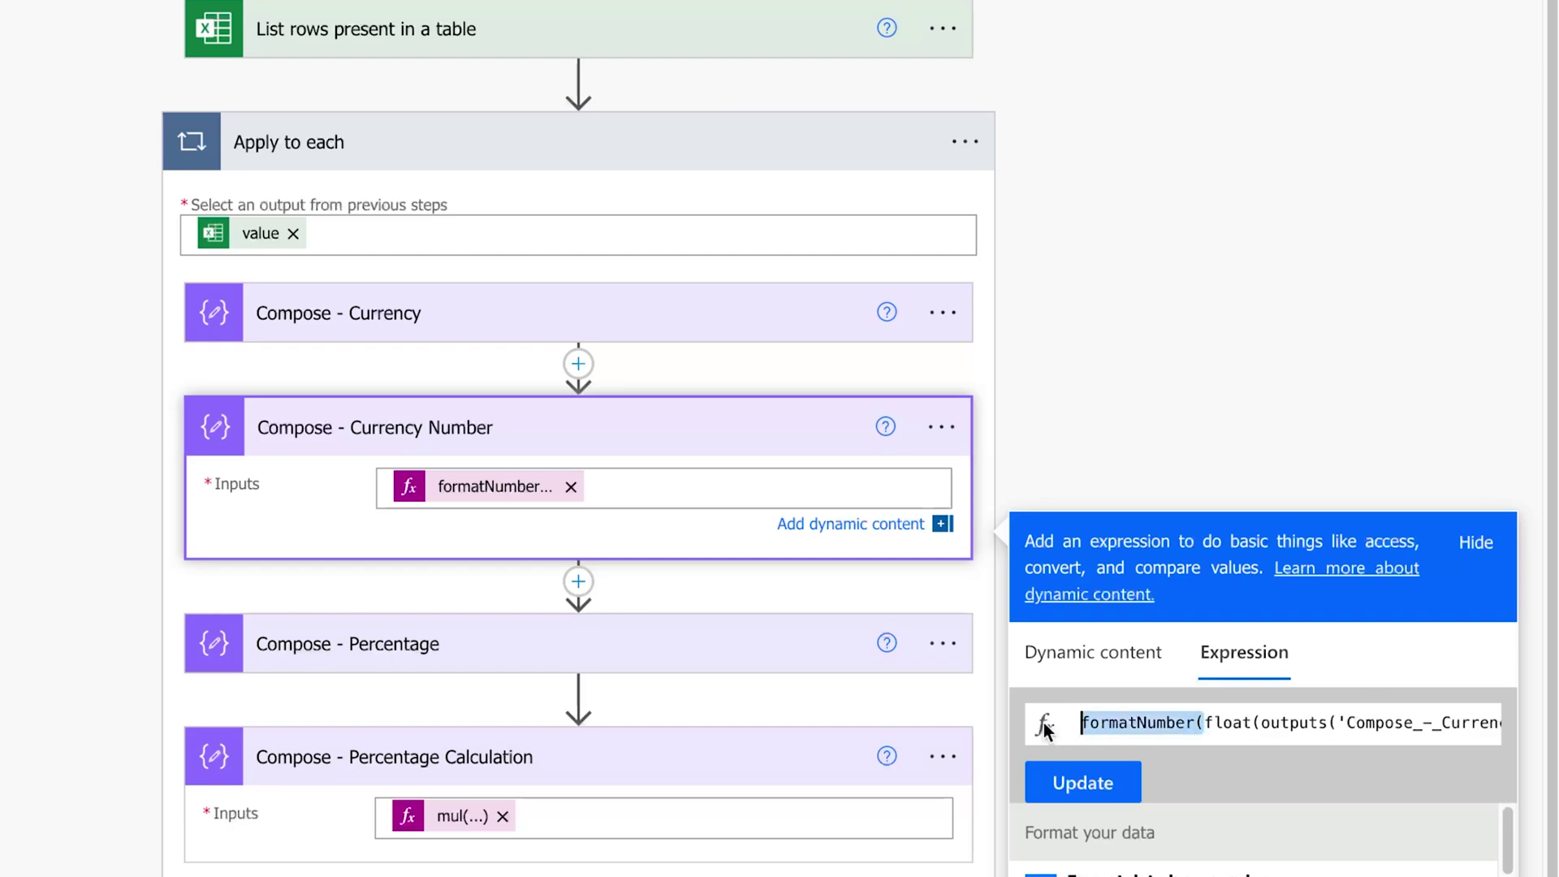
pyautogui.press('BackSpace')
# Remove the trailing ,'0.00') argument so Currency Number keeps only float() of the currency output
pyautogui.press('End')
pyautogui.moveTo(1385, 722); pyautogui.dragTo(1507, 720)
pyautogui.press('BackSpace')
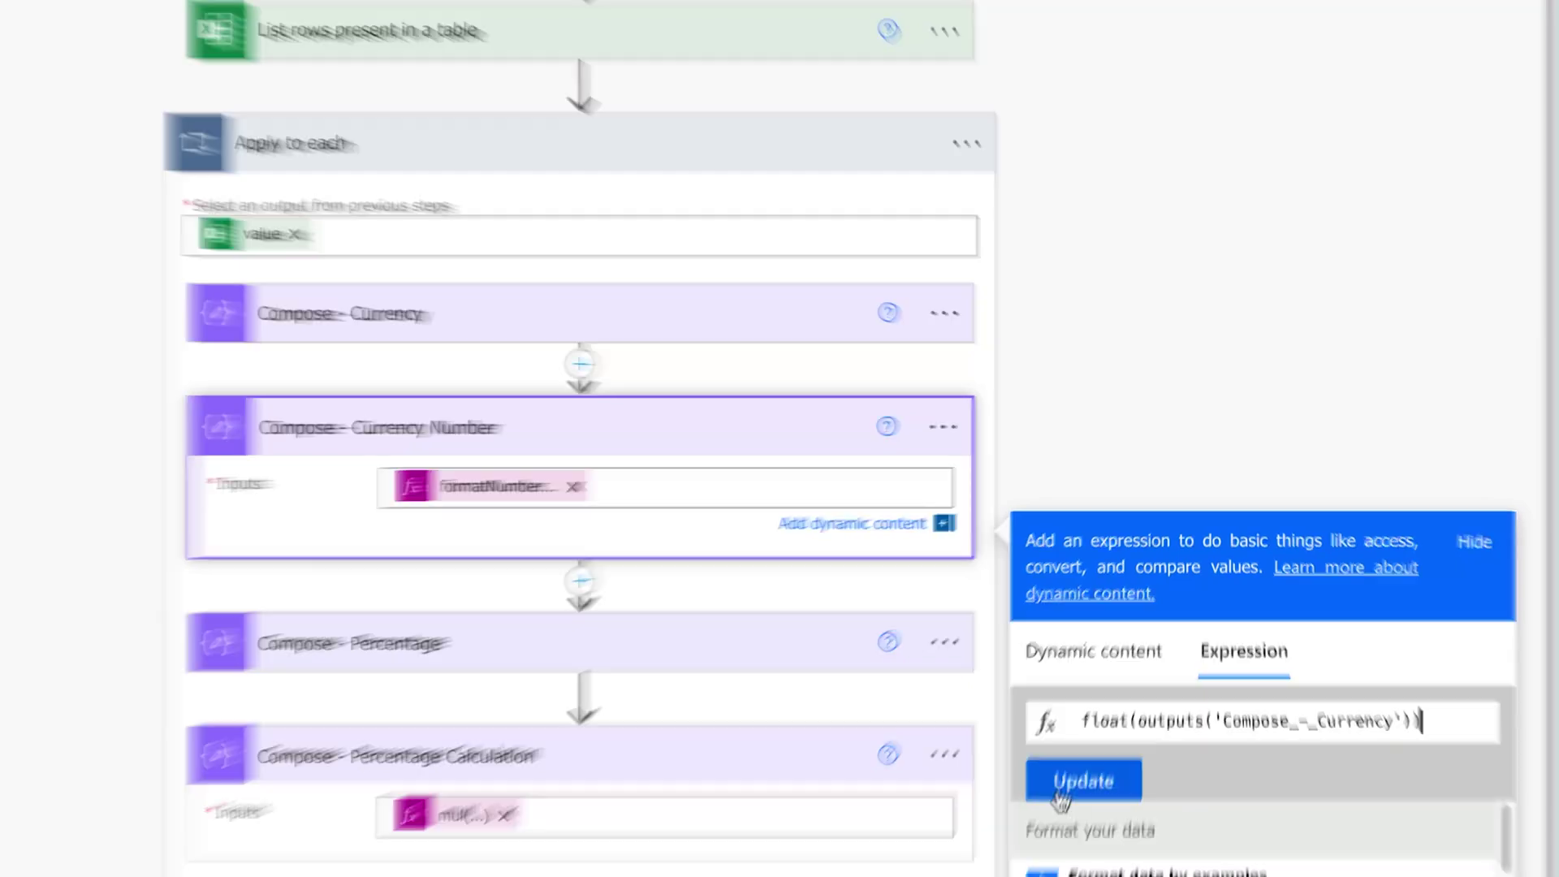
pyautogui.click(1059, 800)
pyautogui.click(640, 642)
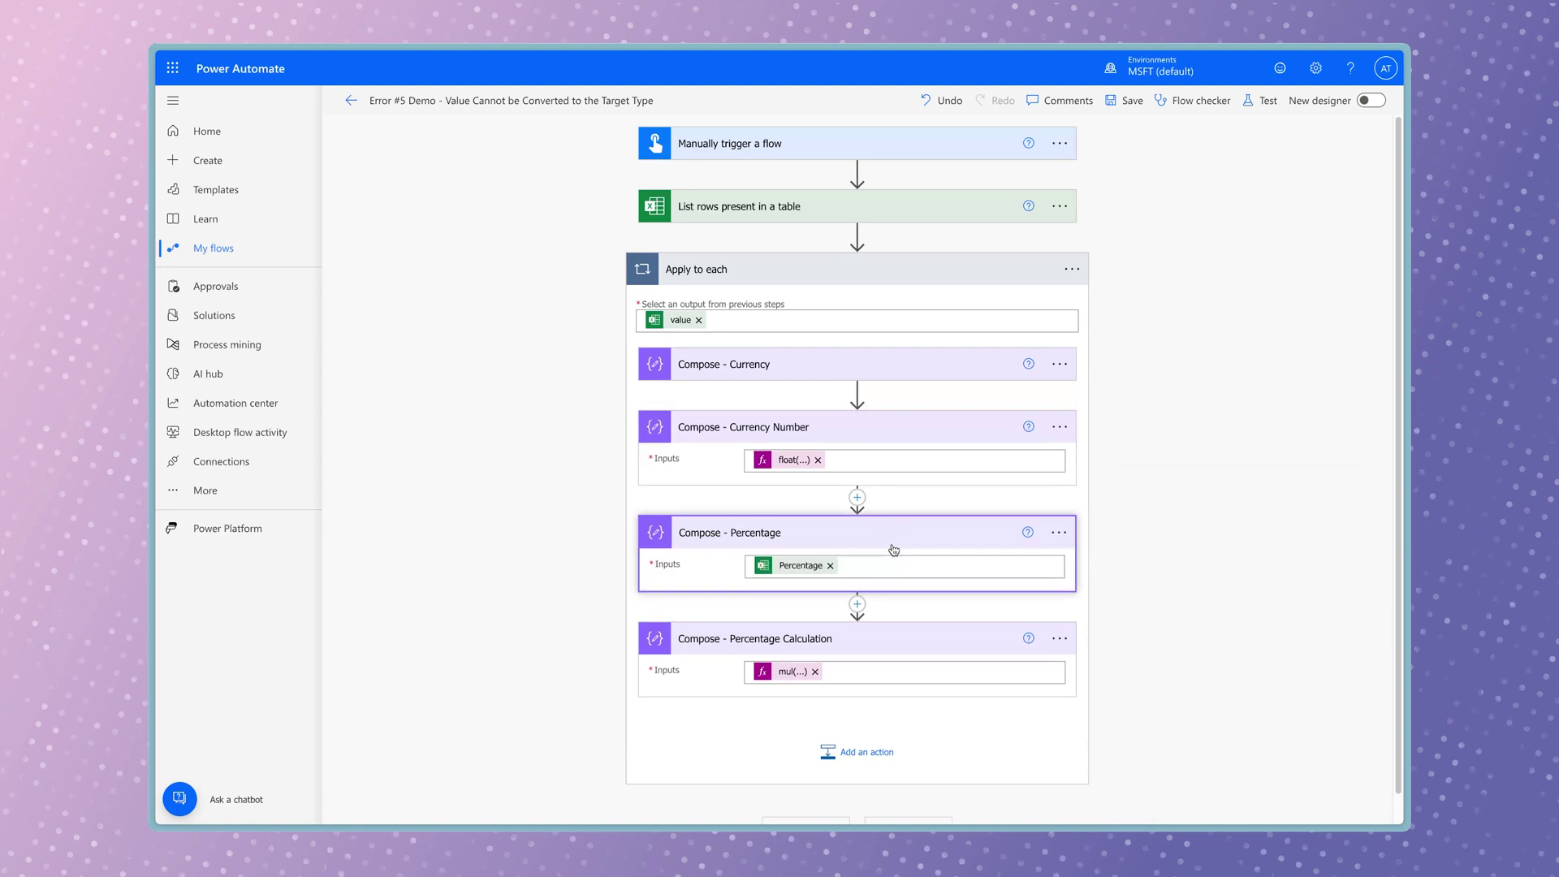
# Remove the Percentage token and start a float() expression in Compose - Percentage
pyautogui.click(830, 565)
pyautogui.click(1227, 653)
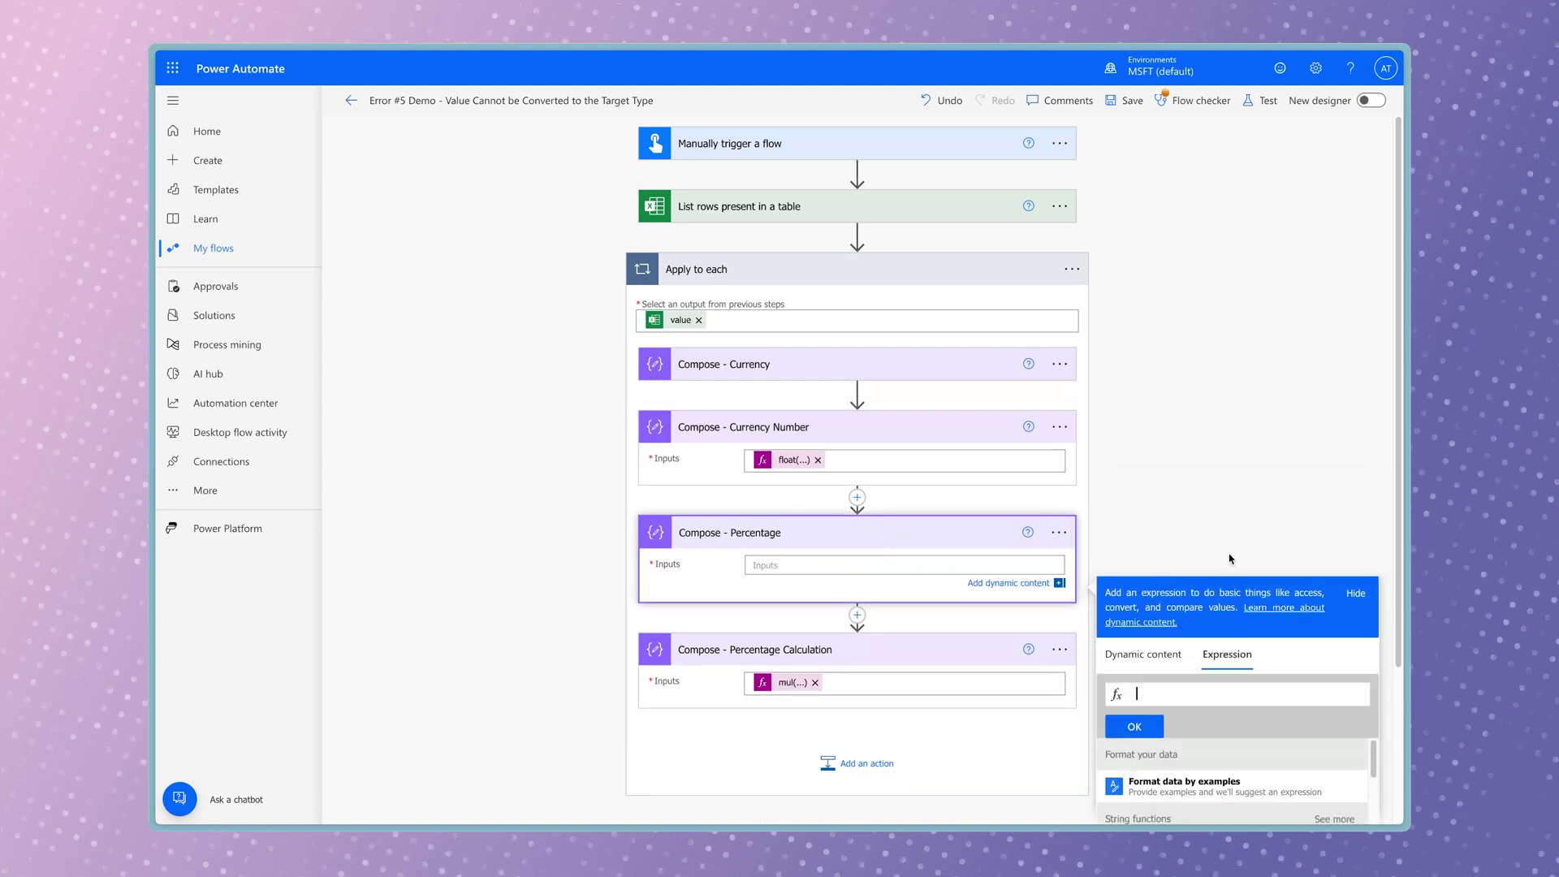
pyautogui.scroll(-2, 1230, 558)
pyautogui.write('fl')
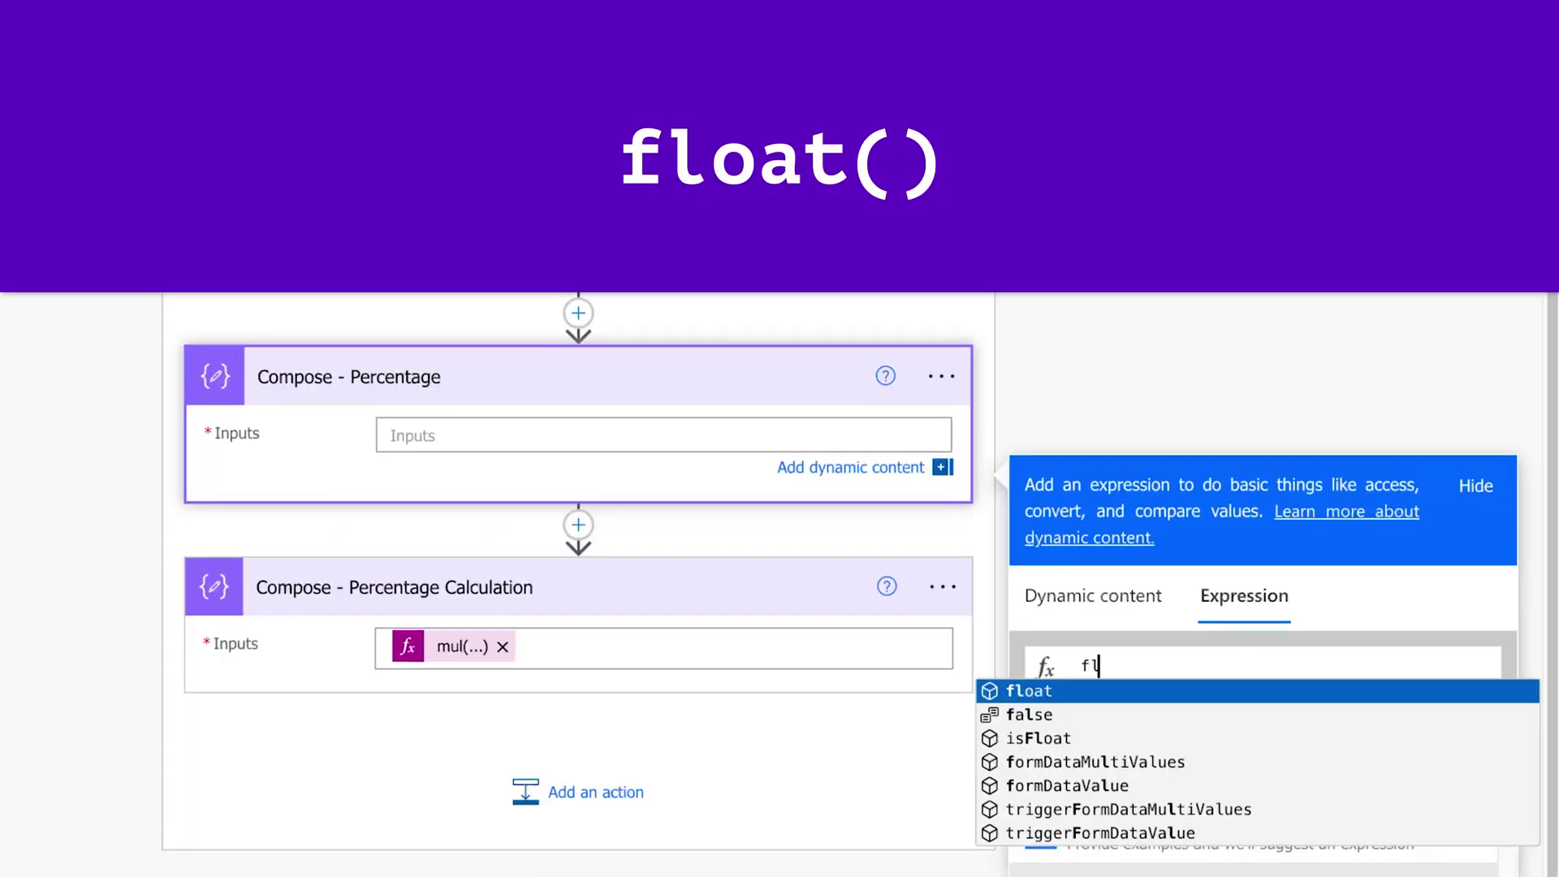
pyautogui.write('oat(')
pyautogui.click(1083, 612)
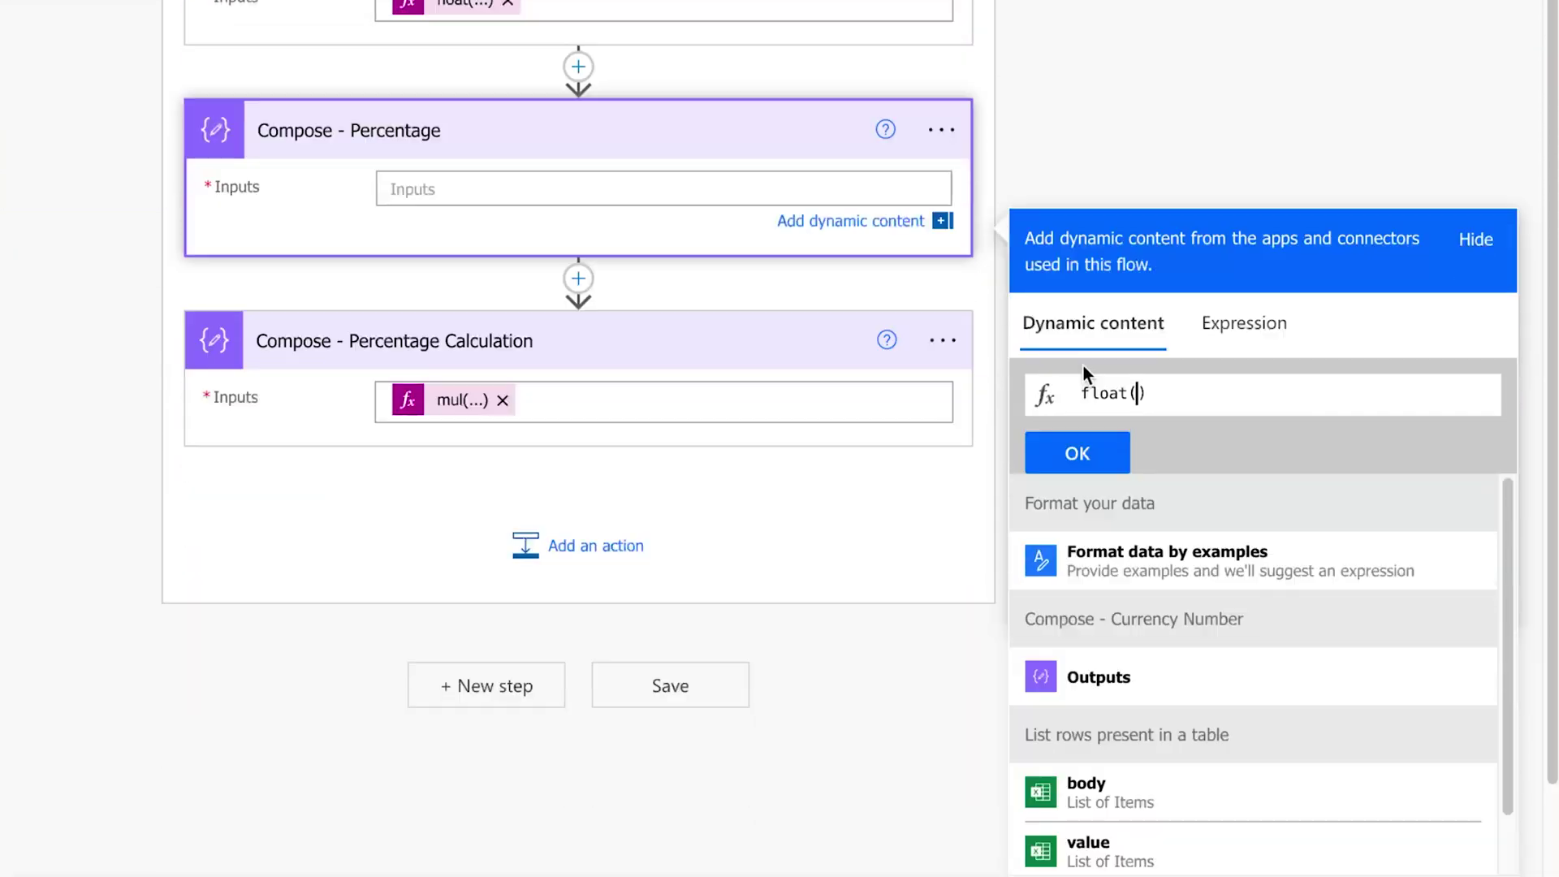
pyautogui.scroll(-3, 1321, 609)
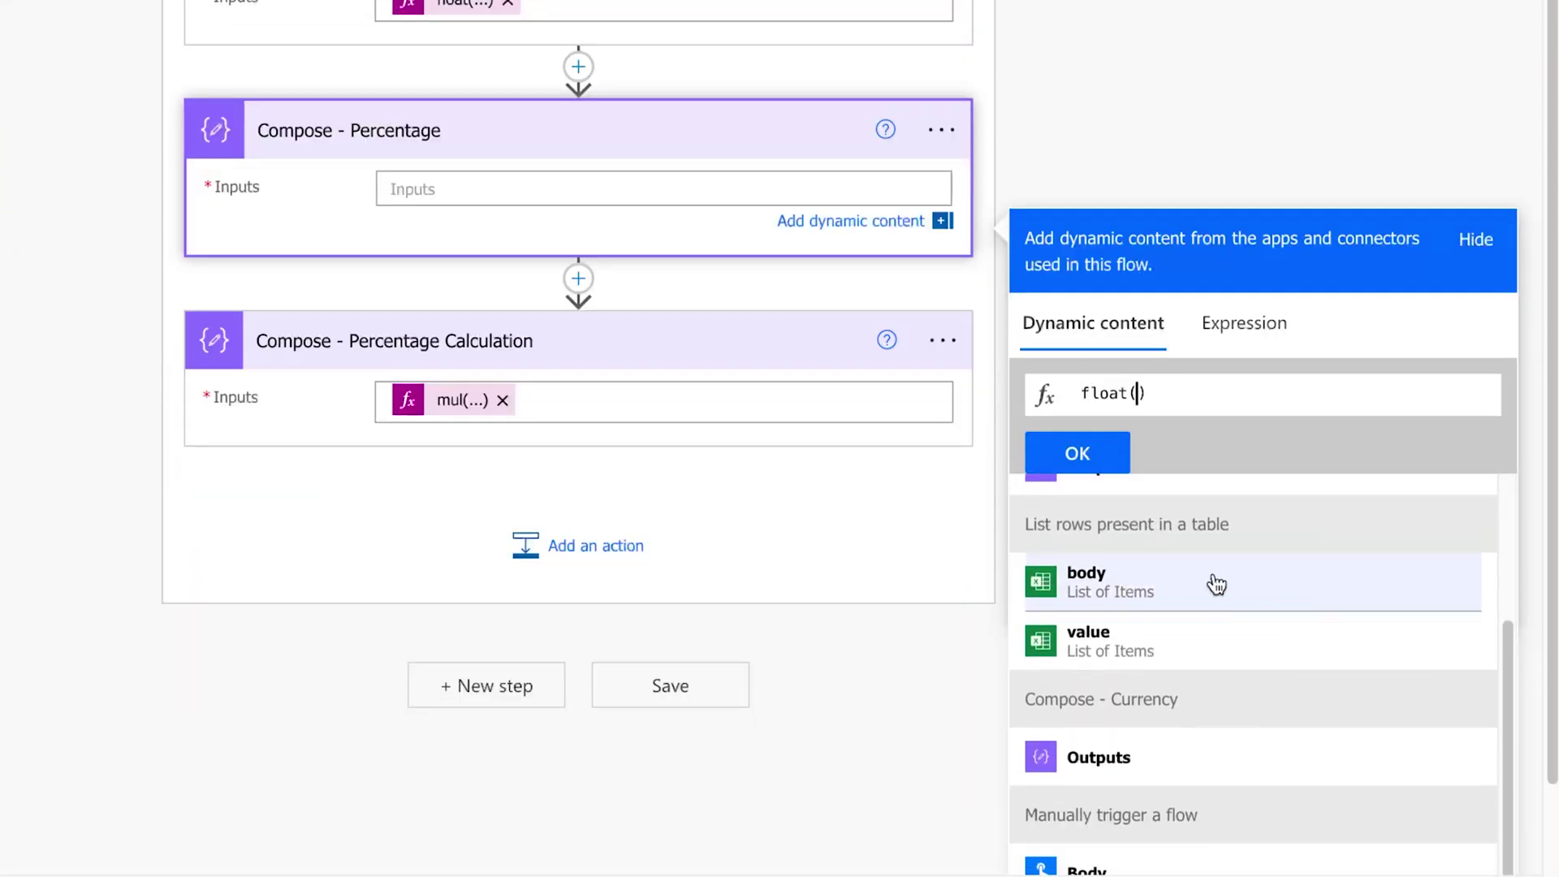
pyautogui.scroll(-1, 1209, 644)
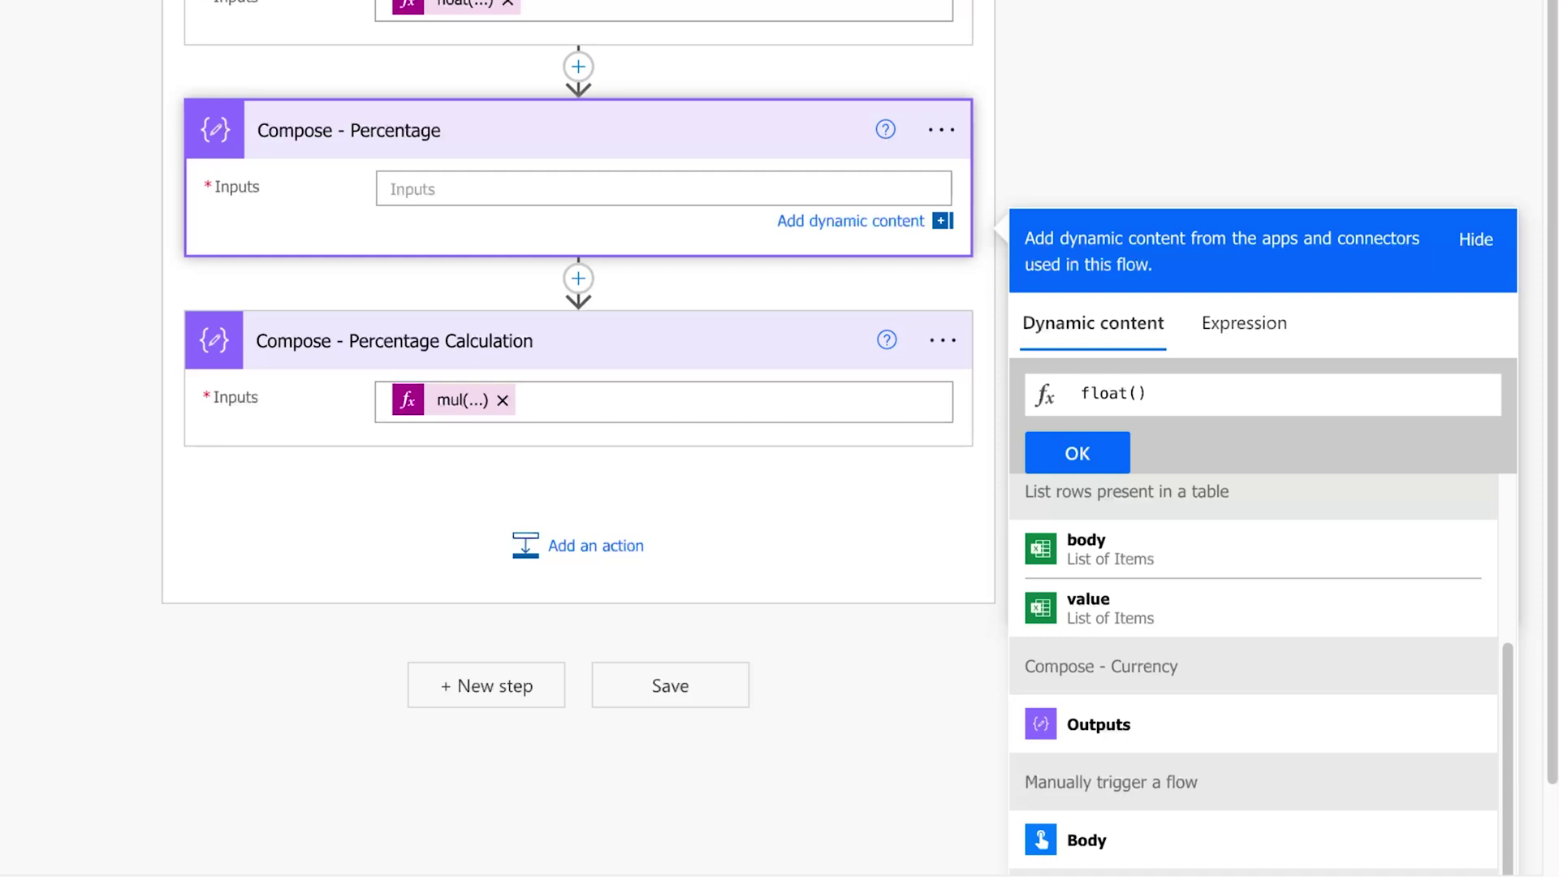
# Re-insert the Percentage dynamic content into the Compose - Percentage input
pyautogui.click(1193, 143)
pyautogui.click(851, 384)
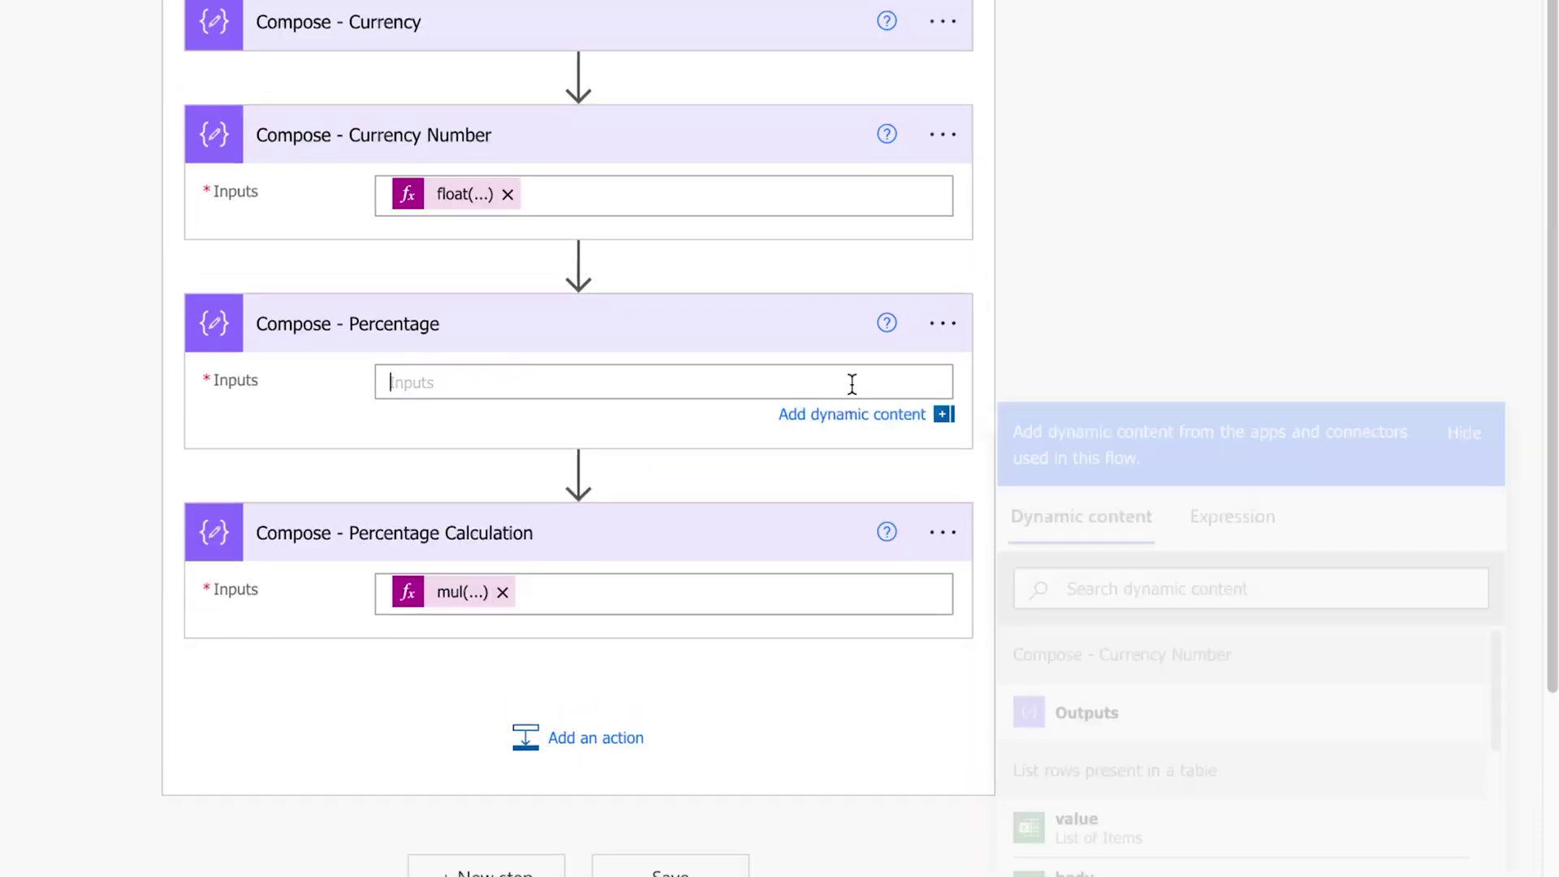
pyautogui.click(1169, 587)
pyautogui.write('perce')
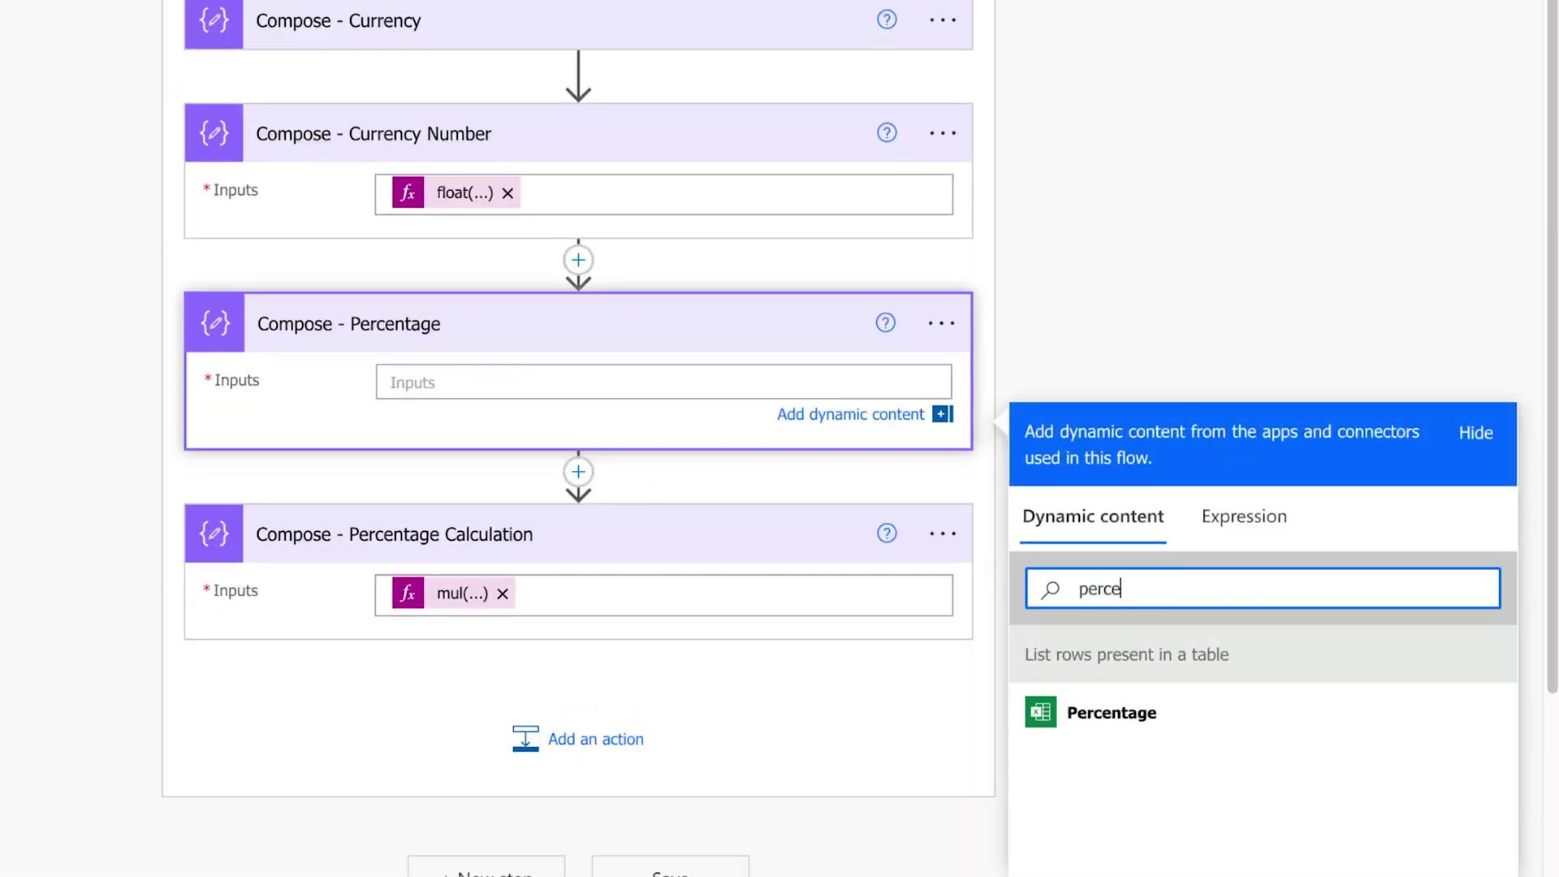
pyautogui.click(1195, 714)
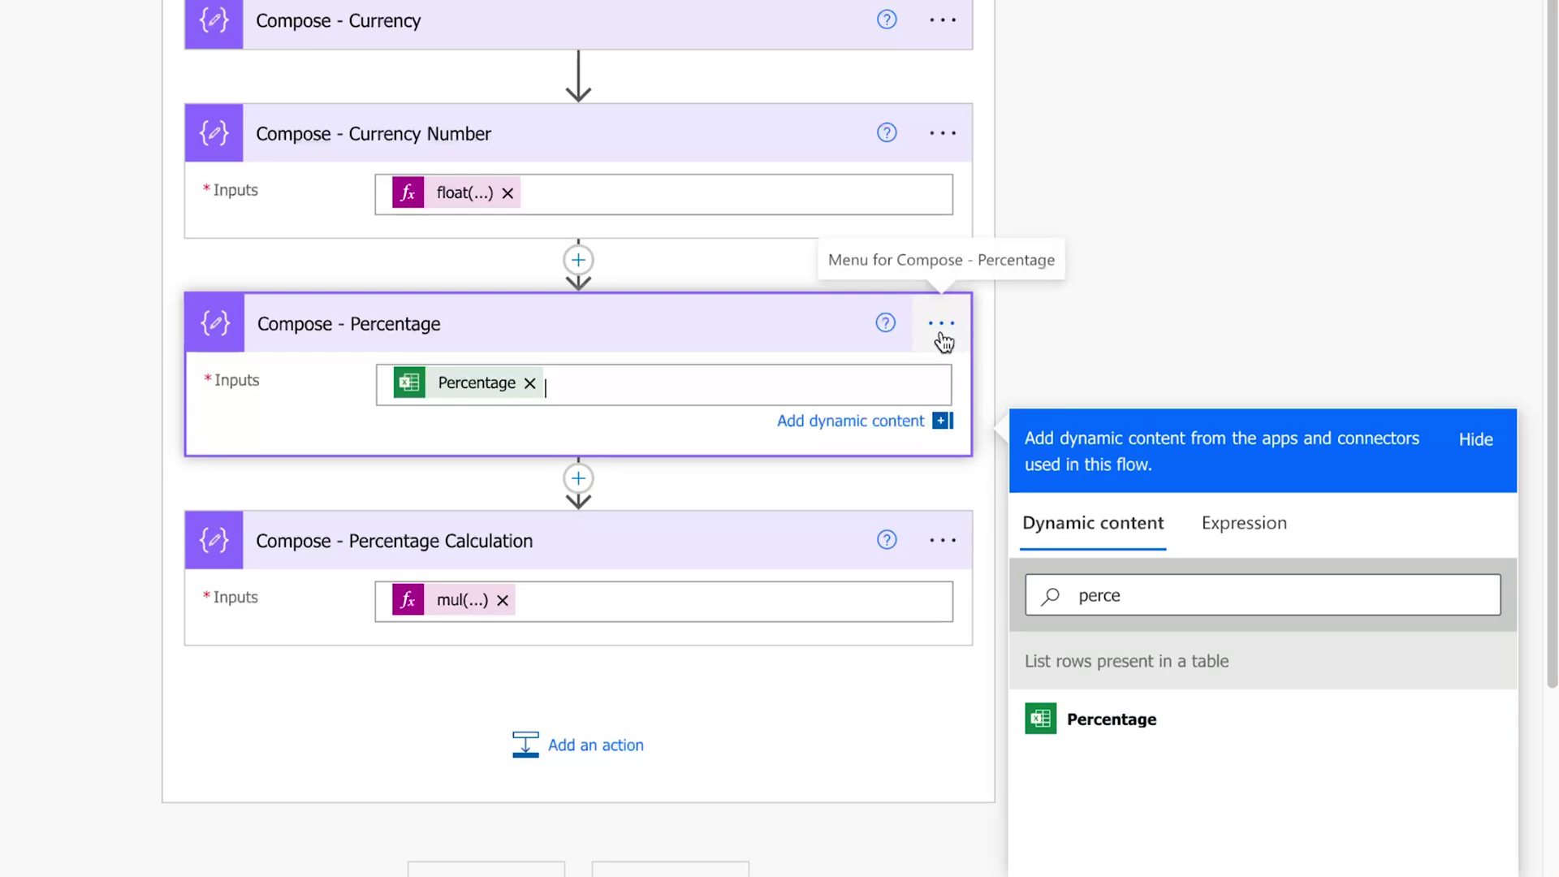
# Copy the items Percentage reference from the step's Peek code view
pyautogui.click(941, 337)
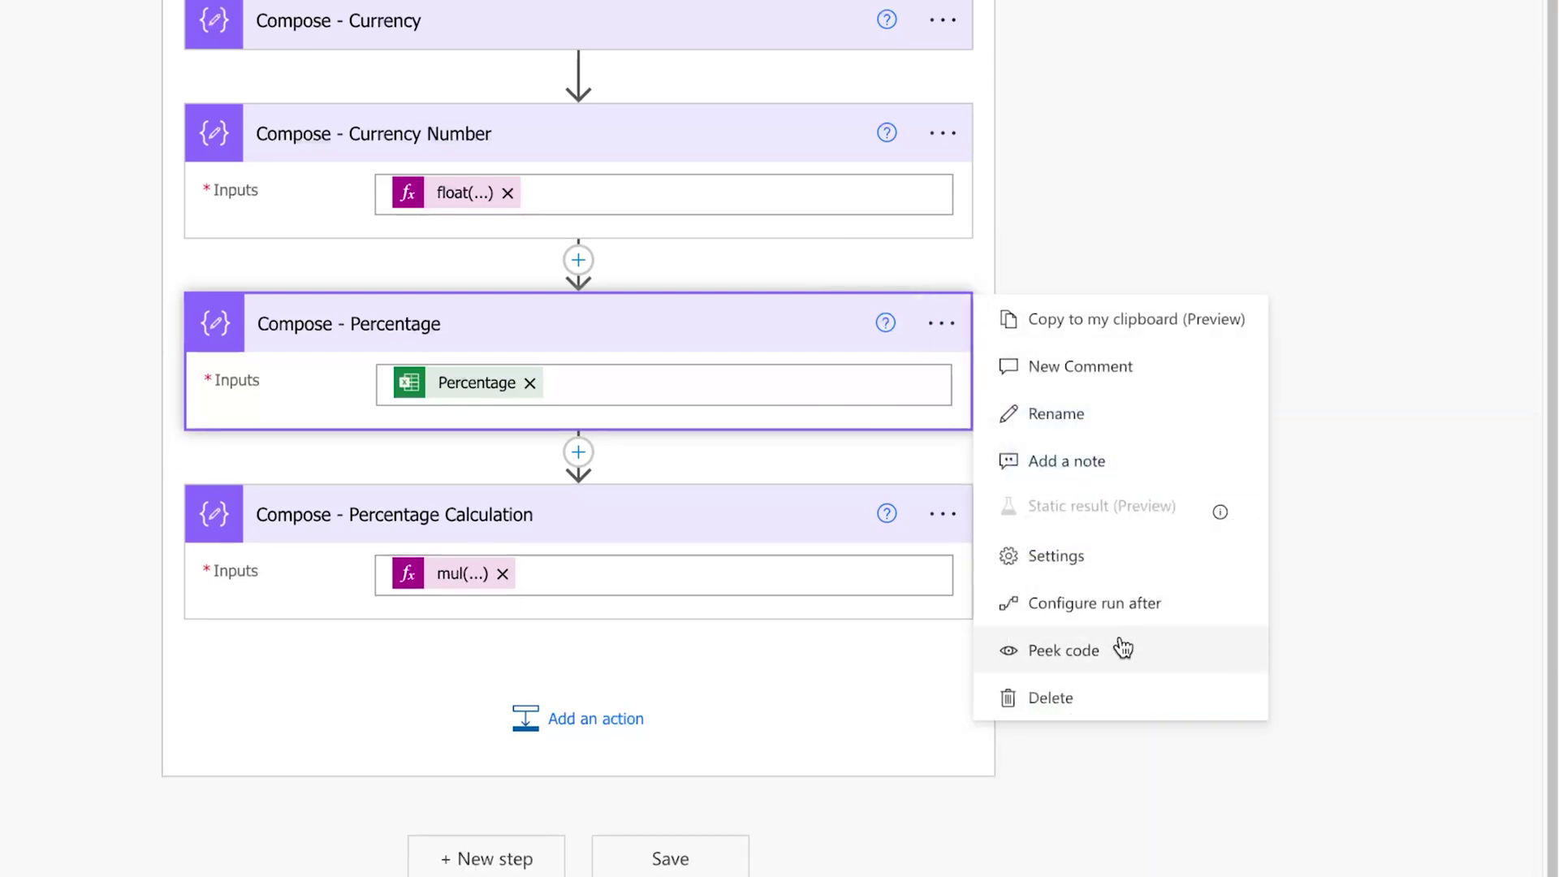
pyautogui.click(1063, 649)
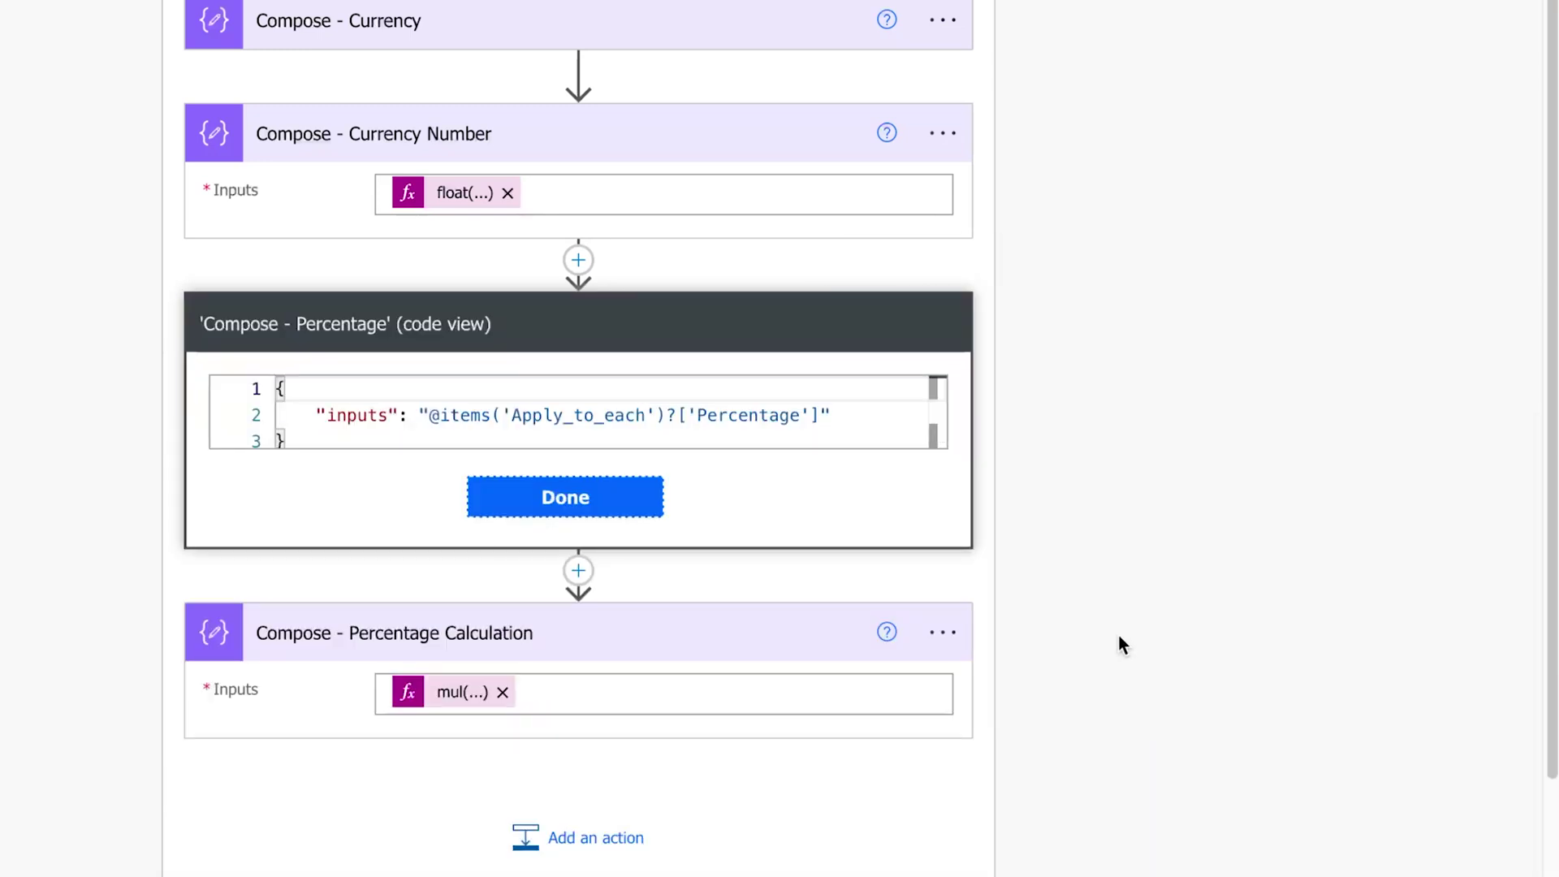
pyautogui.click(439, 410)
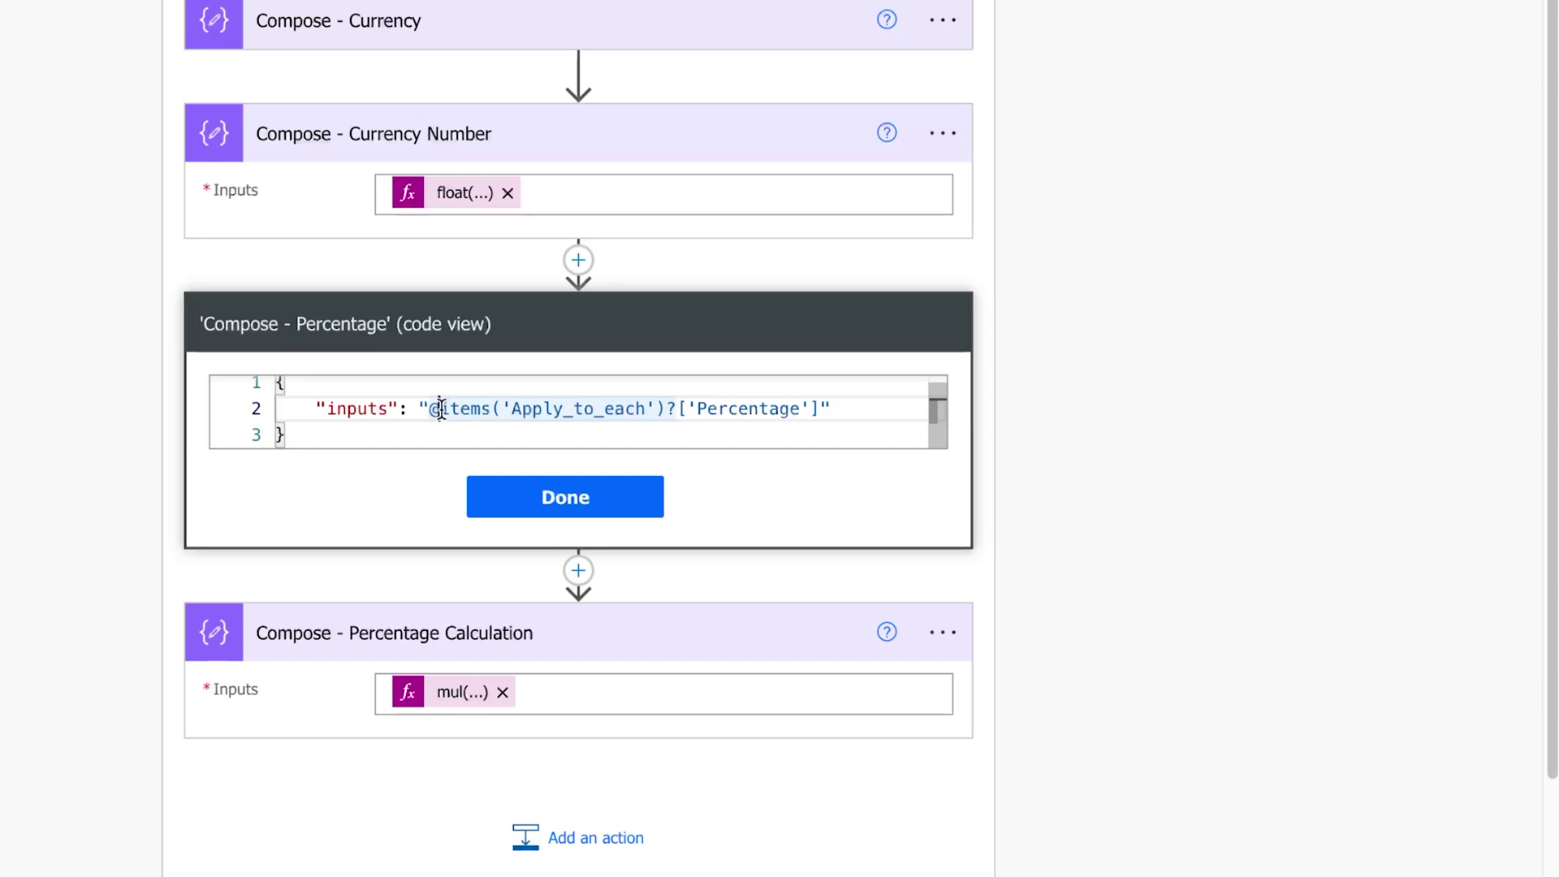
pyautogui.moveTo(439, 410); pyautogui.dragTo(817, 406)
pyautogui.hotkey('ctrl', 'c')
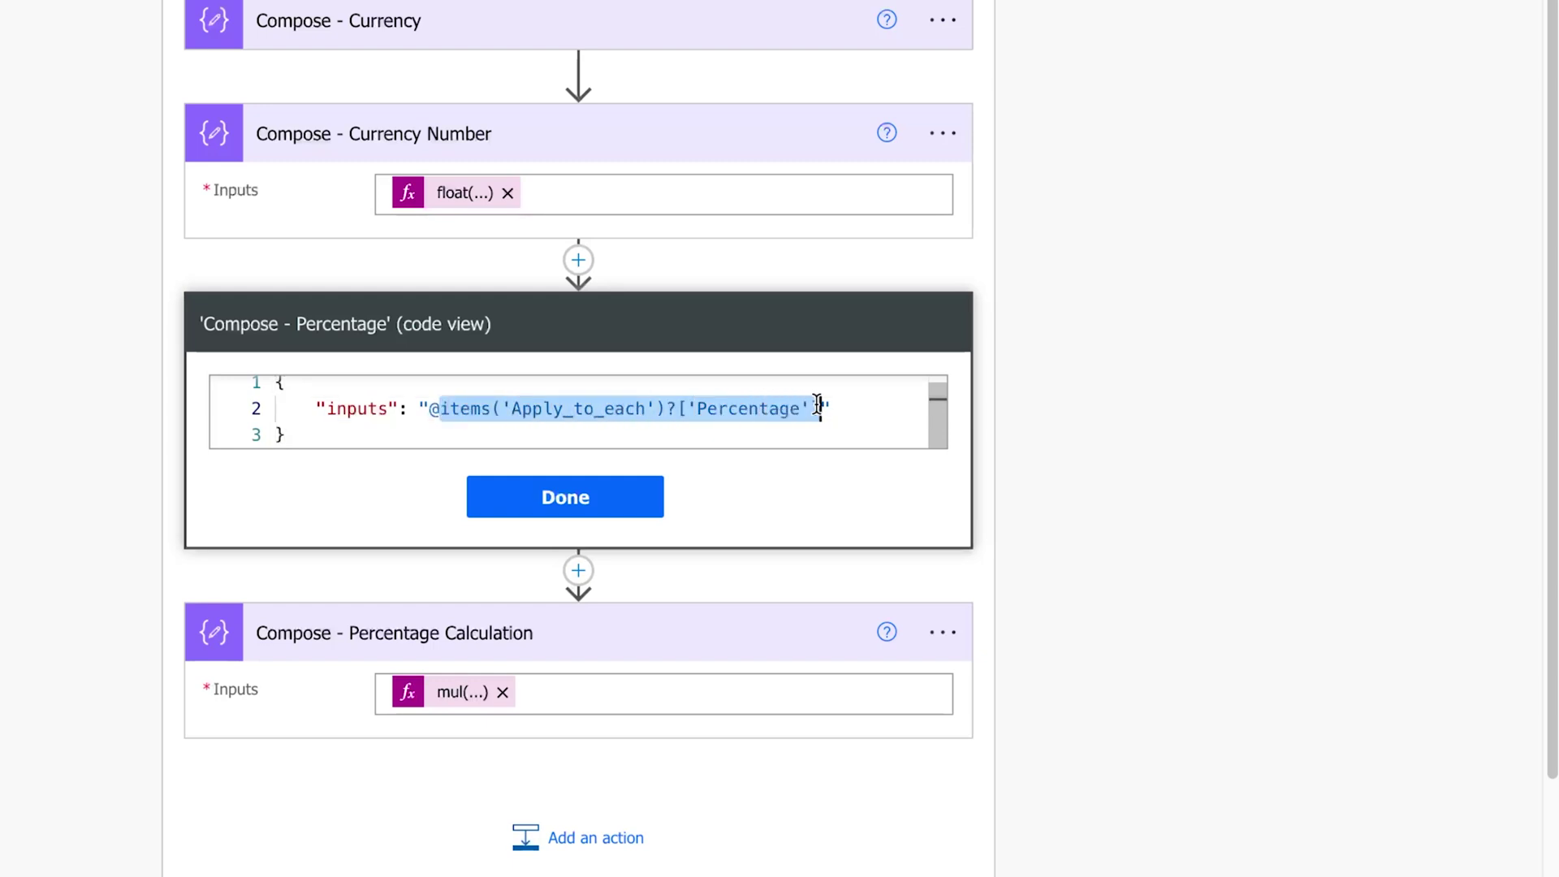
pyautogui.click(650, 498)
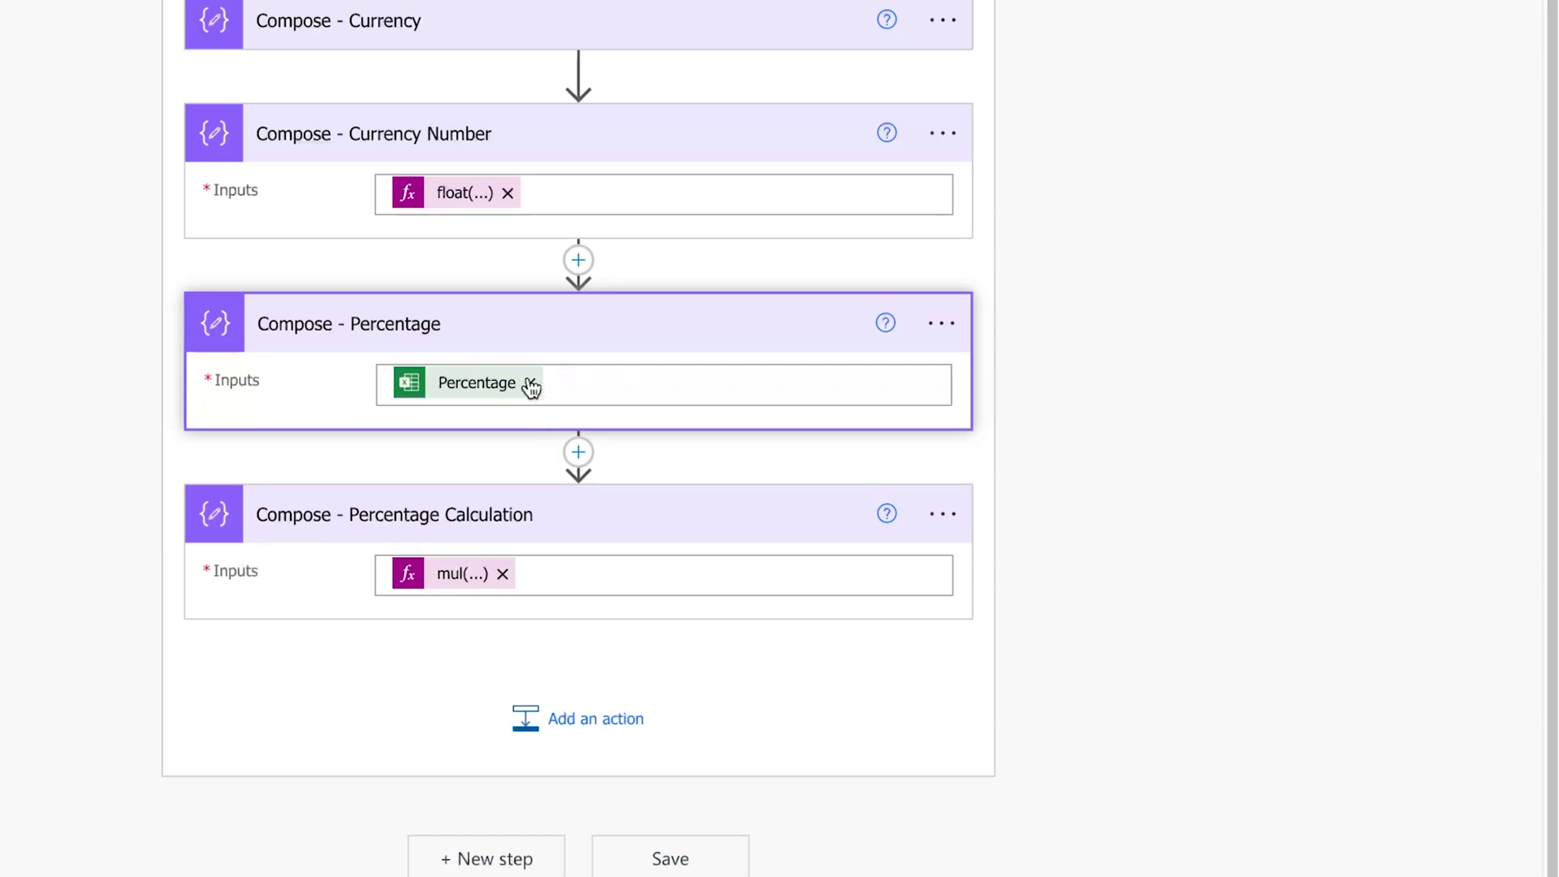
# Replace the Percentage token with float() wrapping the pasted Percentage reference
pyautogui.click(529, 382)
pyautogui.click(1263, 526)
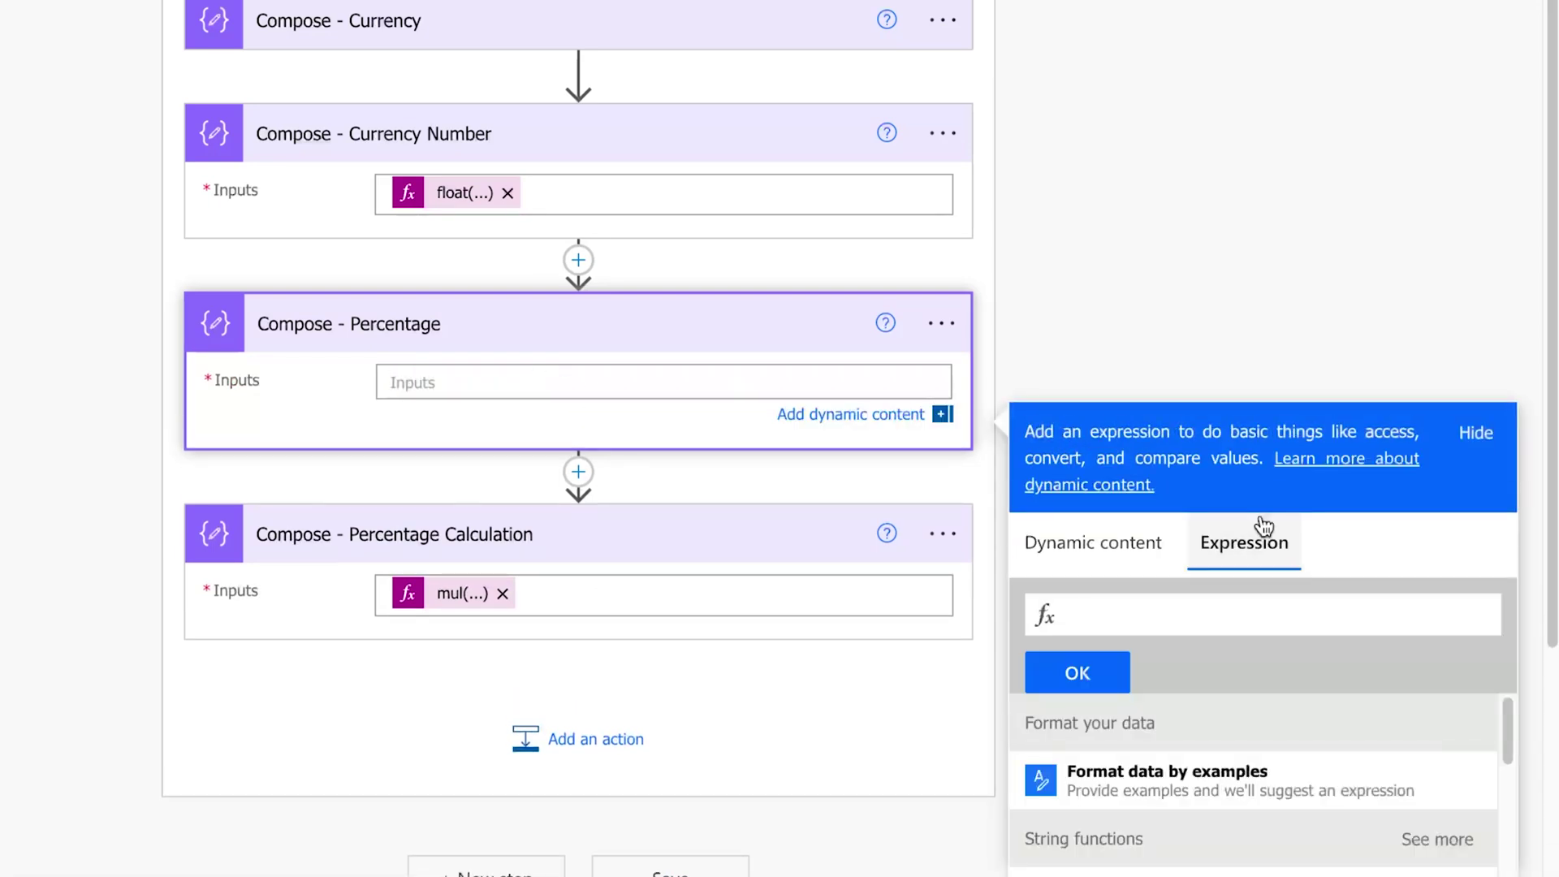
pyautogui.write('float(')
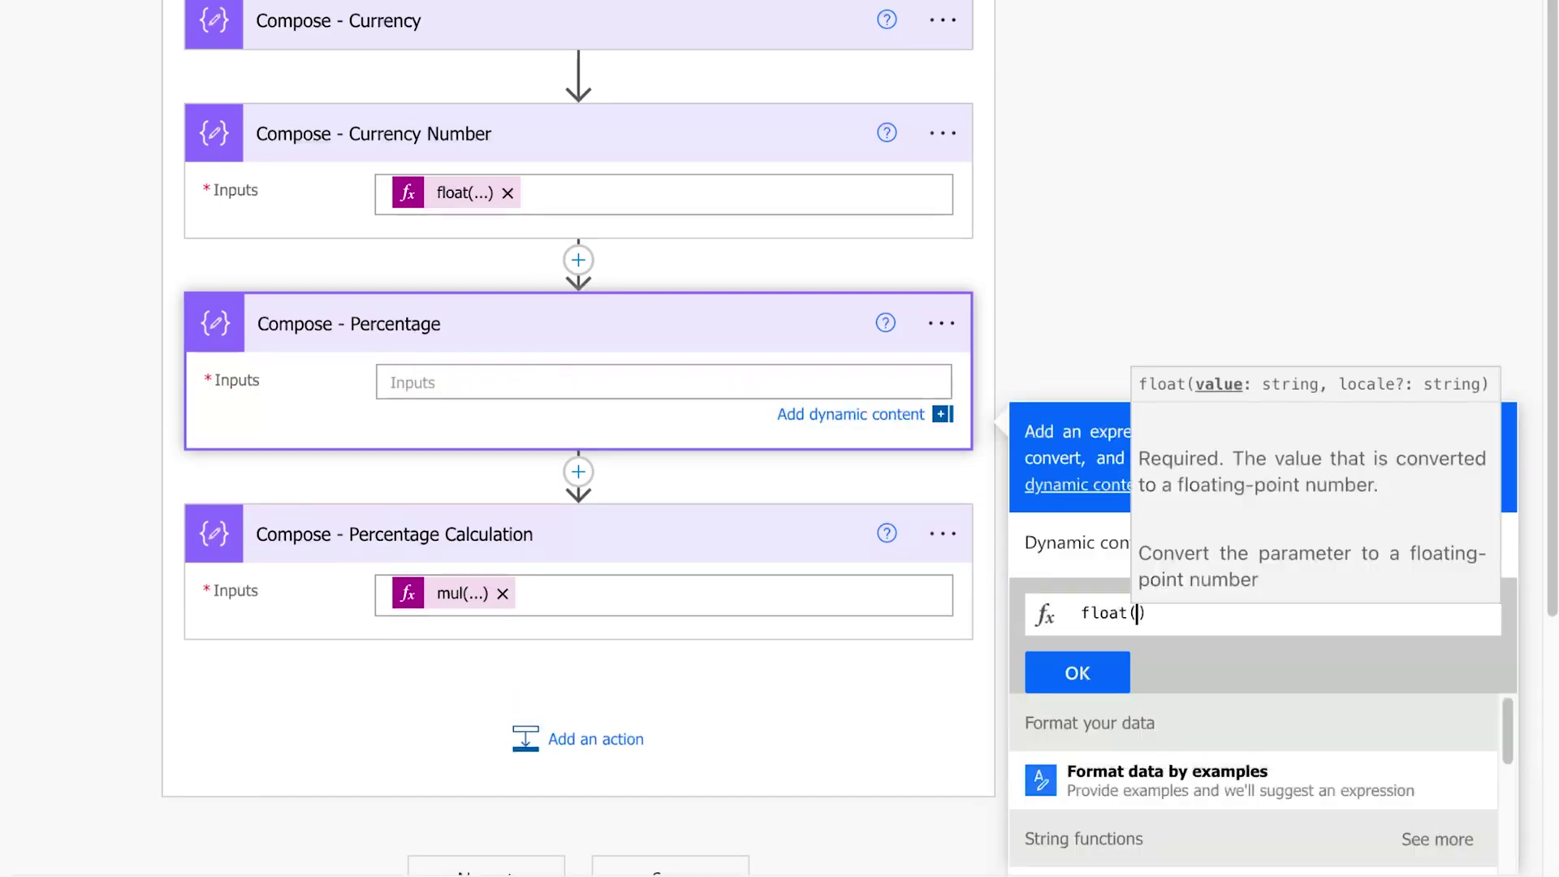
pyautogui.hotkey('ctrl', 'v')
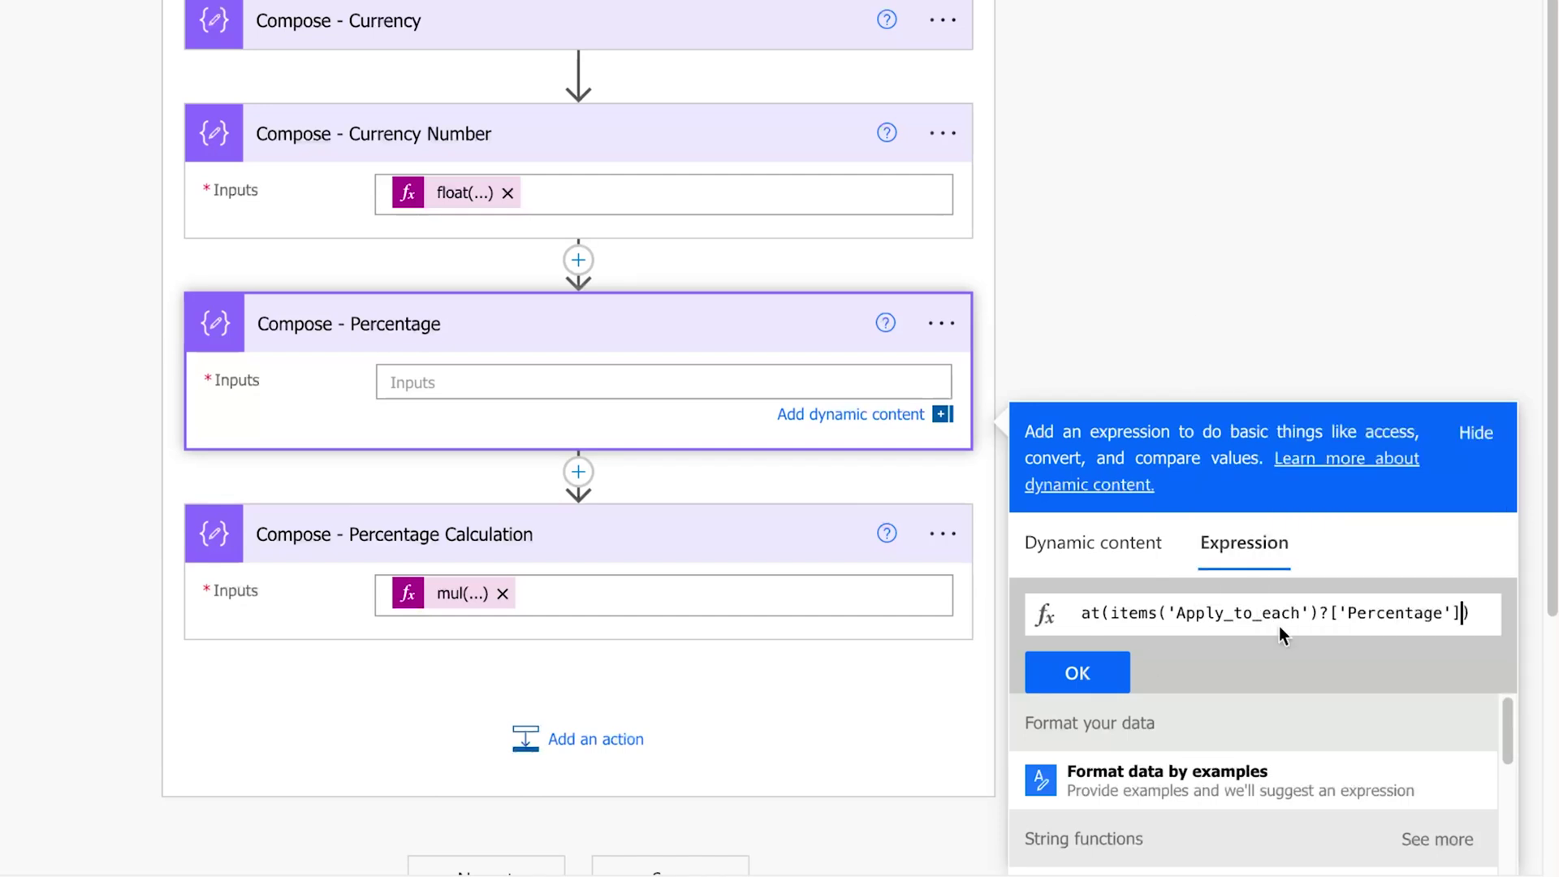
pyautogui.click(1077, 672)
pyautogui.click(1259, 110)
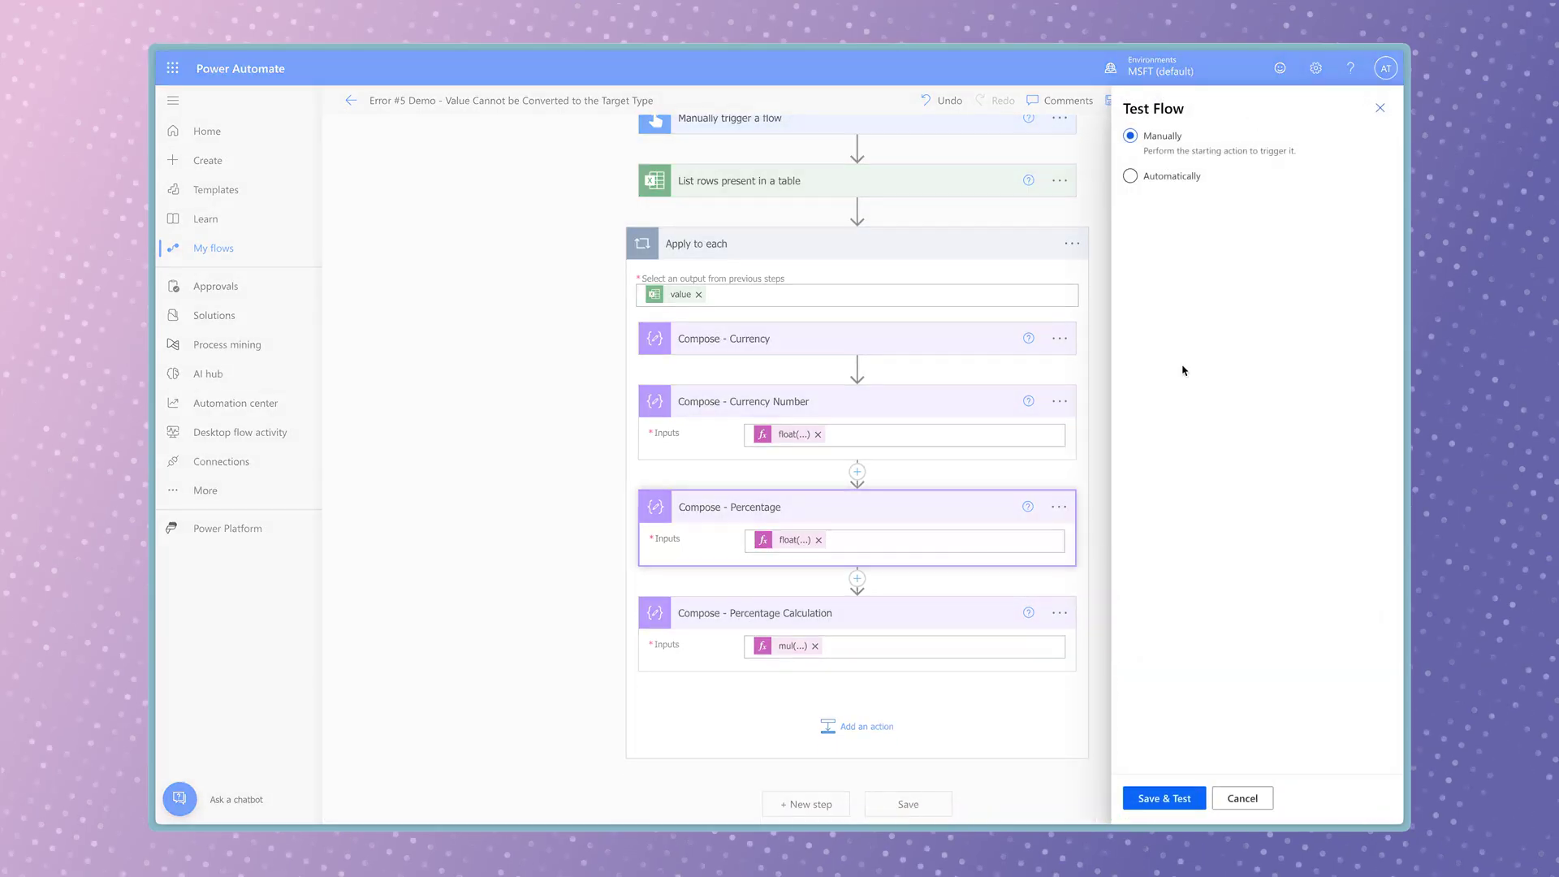
# Save and run a test, then inspect Percentage Calculation results across loop iterations
pyautogui.click(1164, 799)
pyautogui.click(1202, 798)
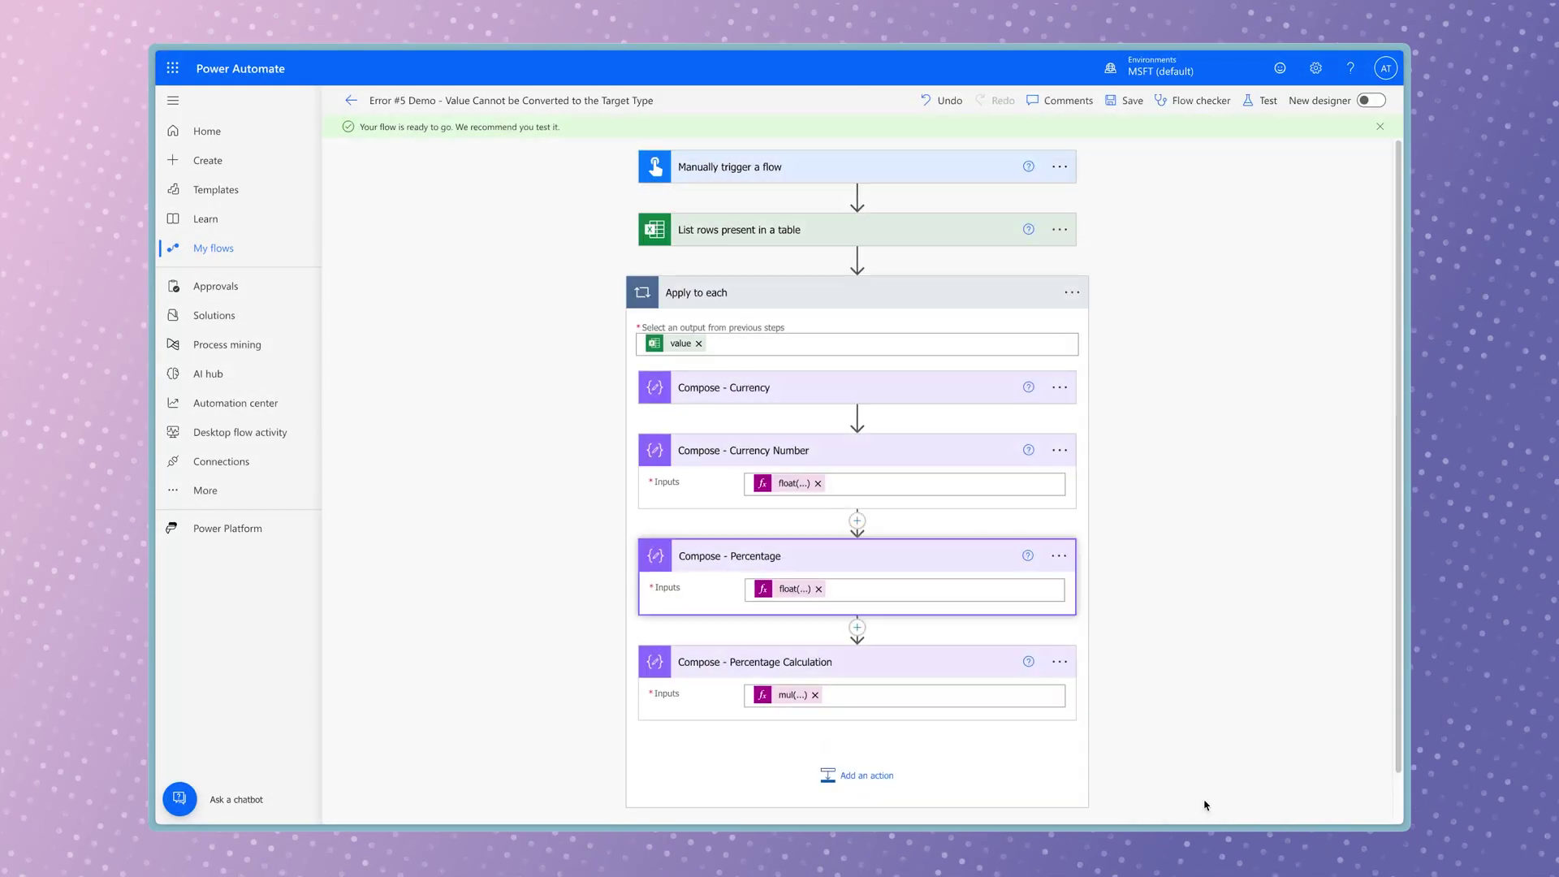
pyautogui.click(999, 306)
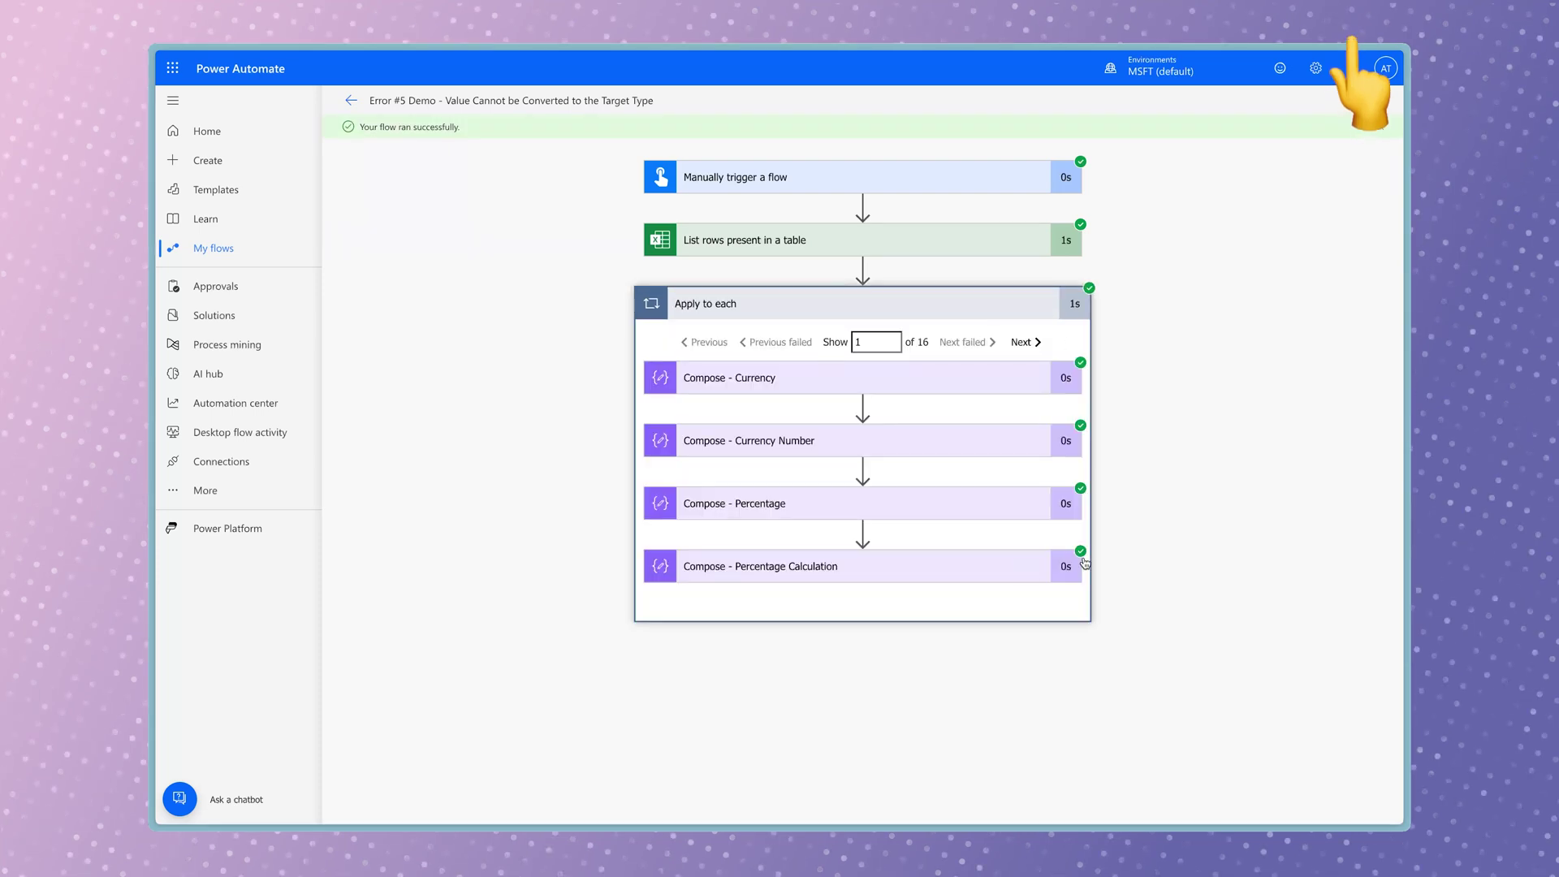
pyautogui.click(1084, 563)
pyautogui.click(1021, 258)
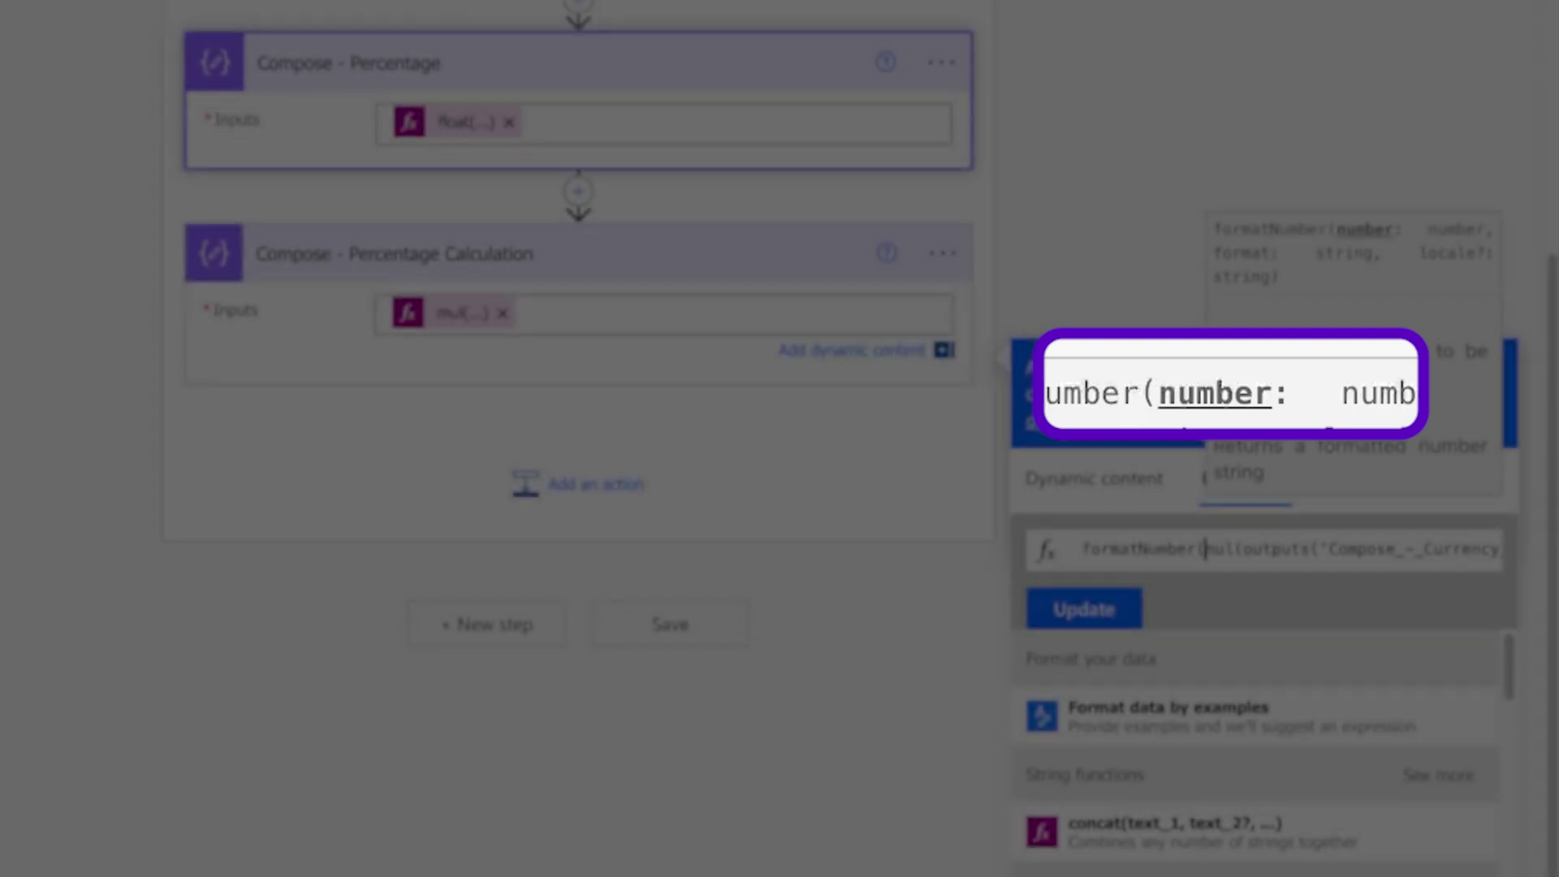
# Wrap the Percentage Calculation mul() expression in formatNumber(...,'0.00') and update the step
pyautogui.press('End')
pyautogui.write(',')
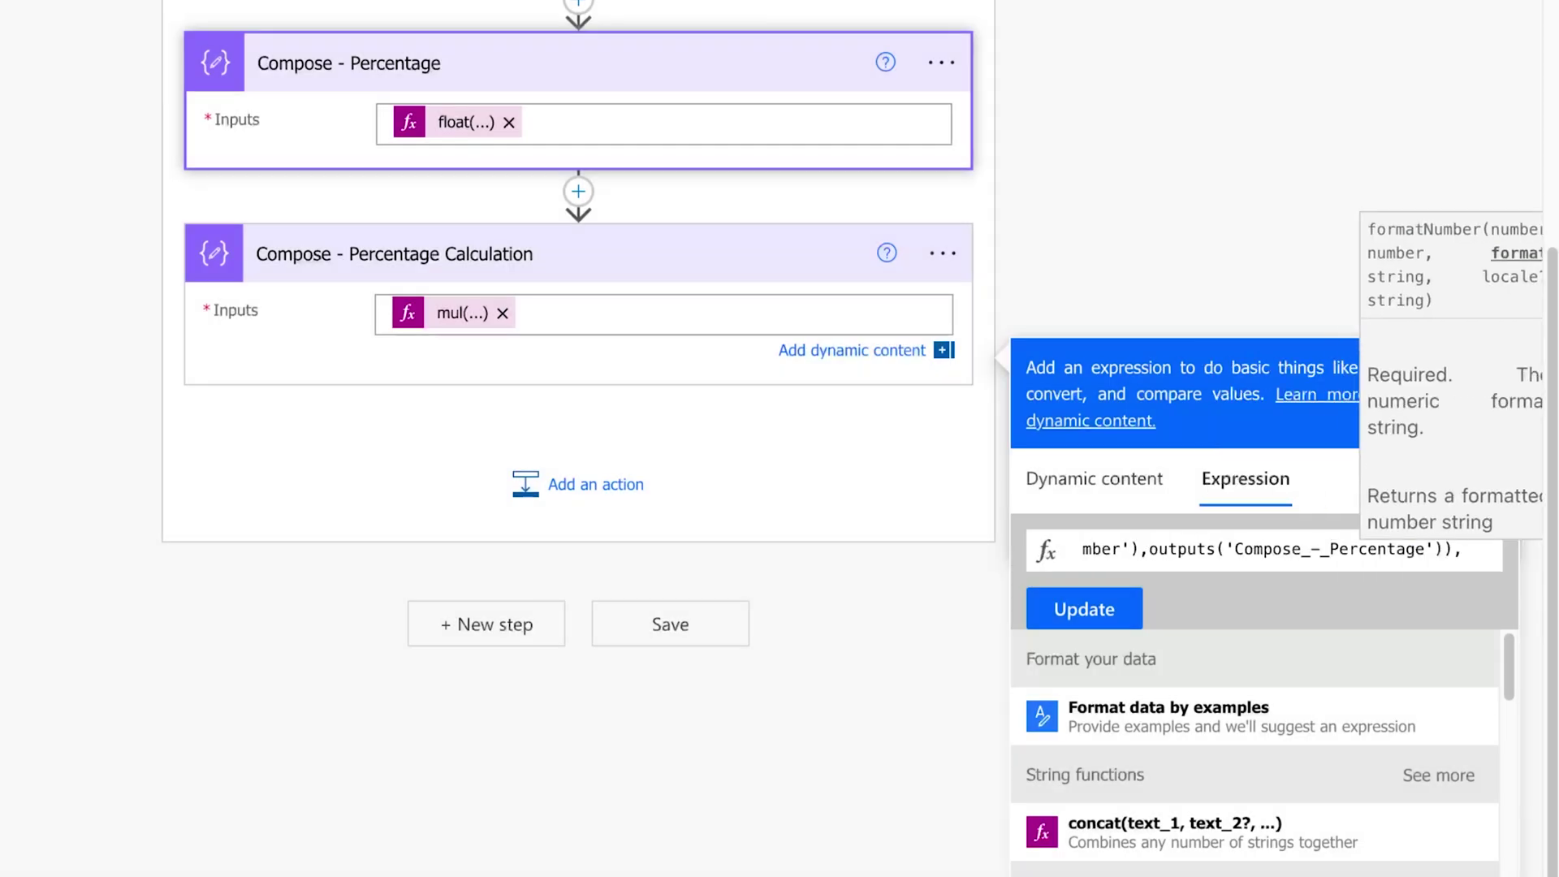
pyautogui.write("'")
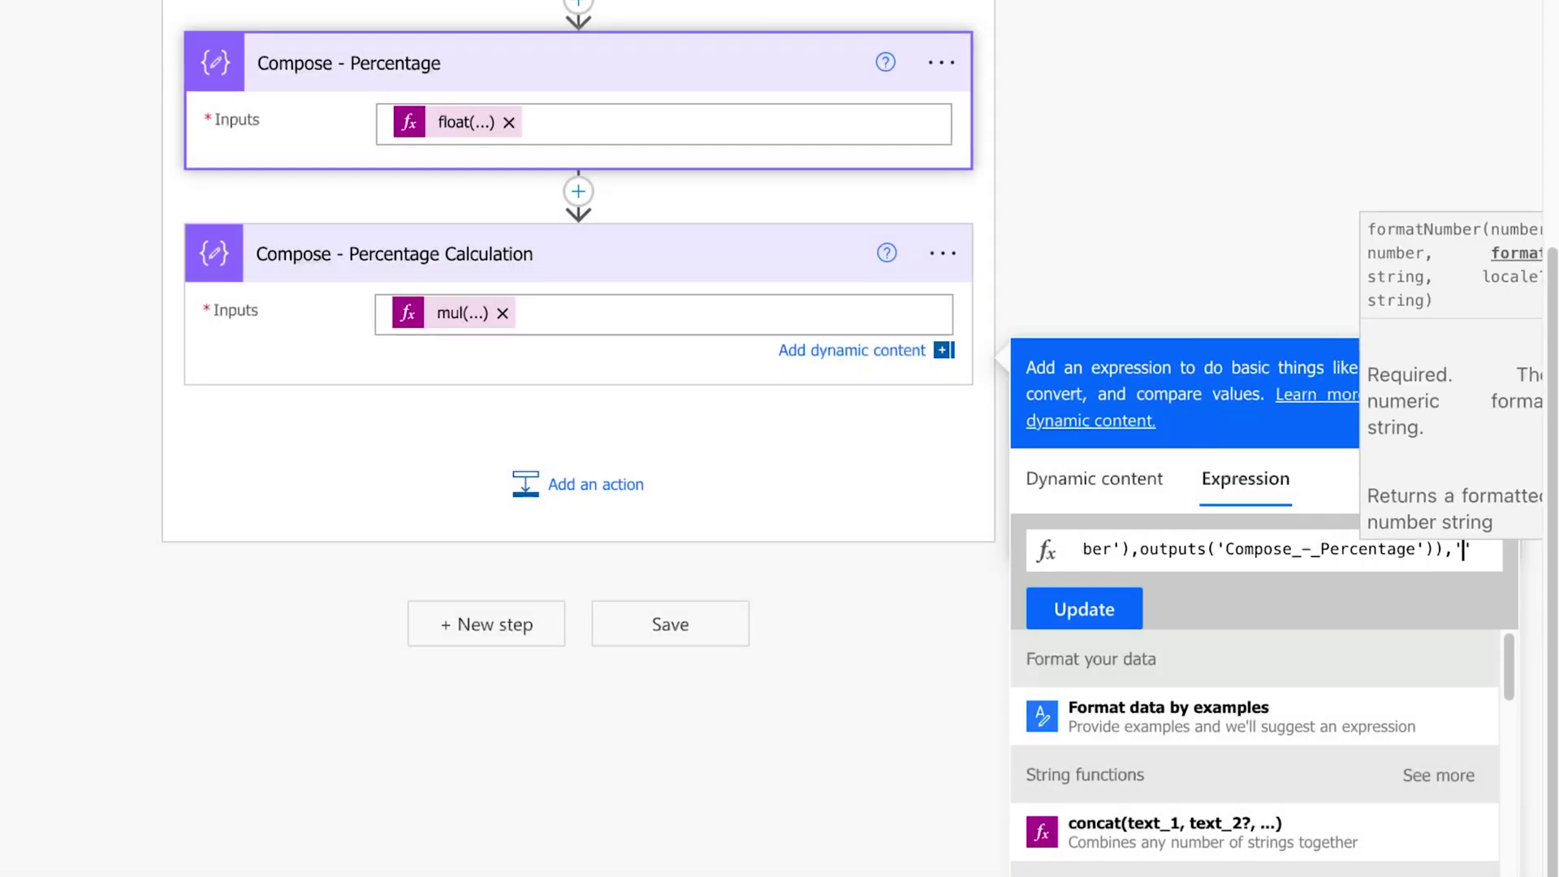
pyautogui.write("0.00')")
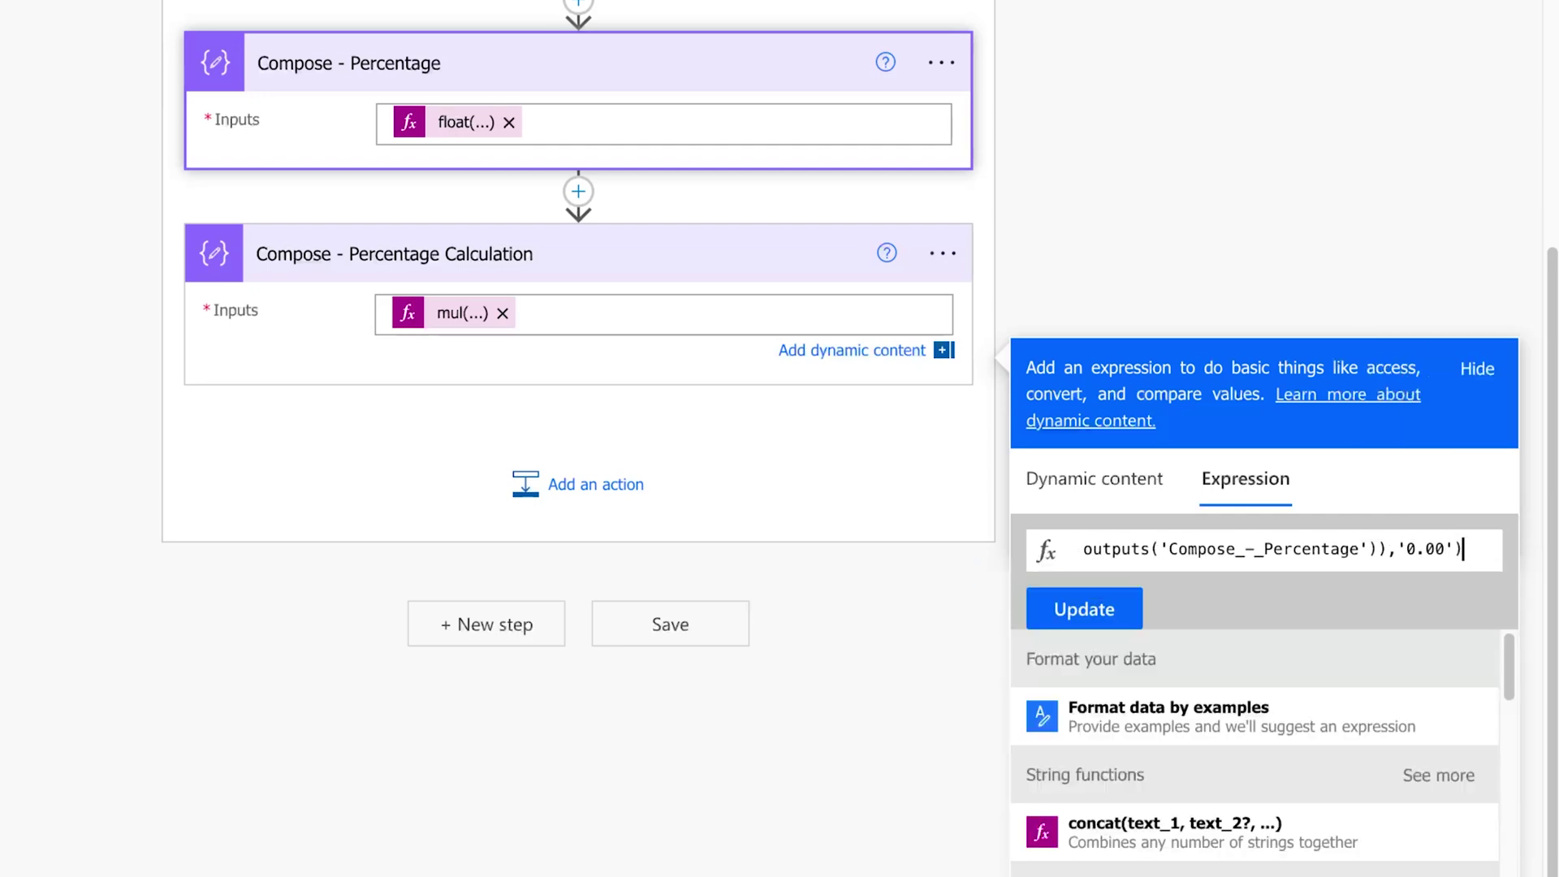
pyautogui.click(1131, 614)
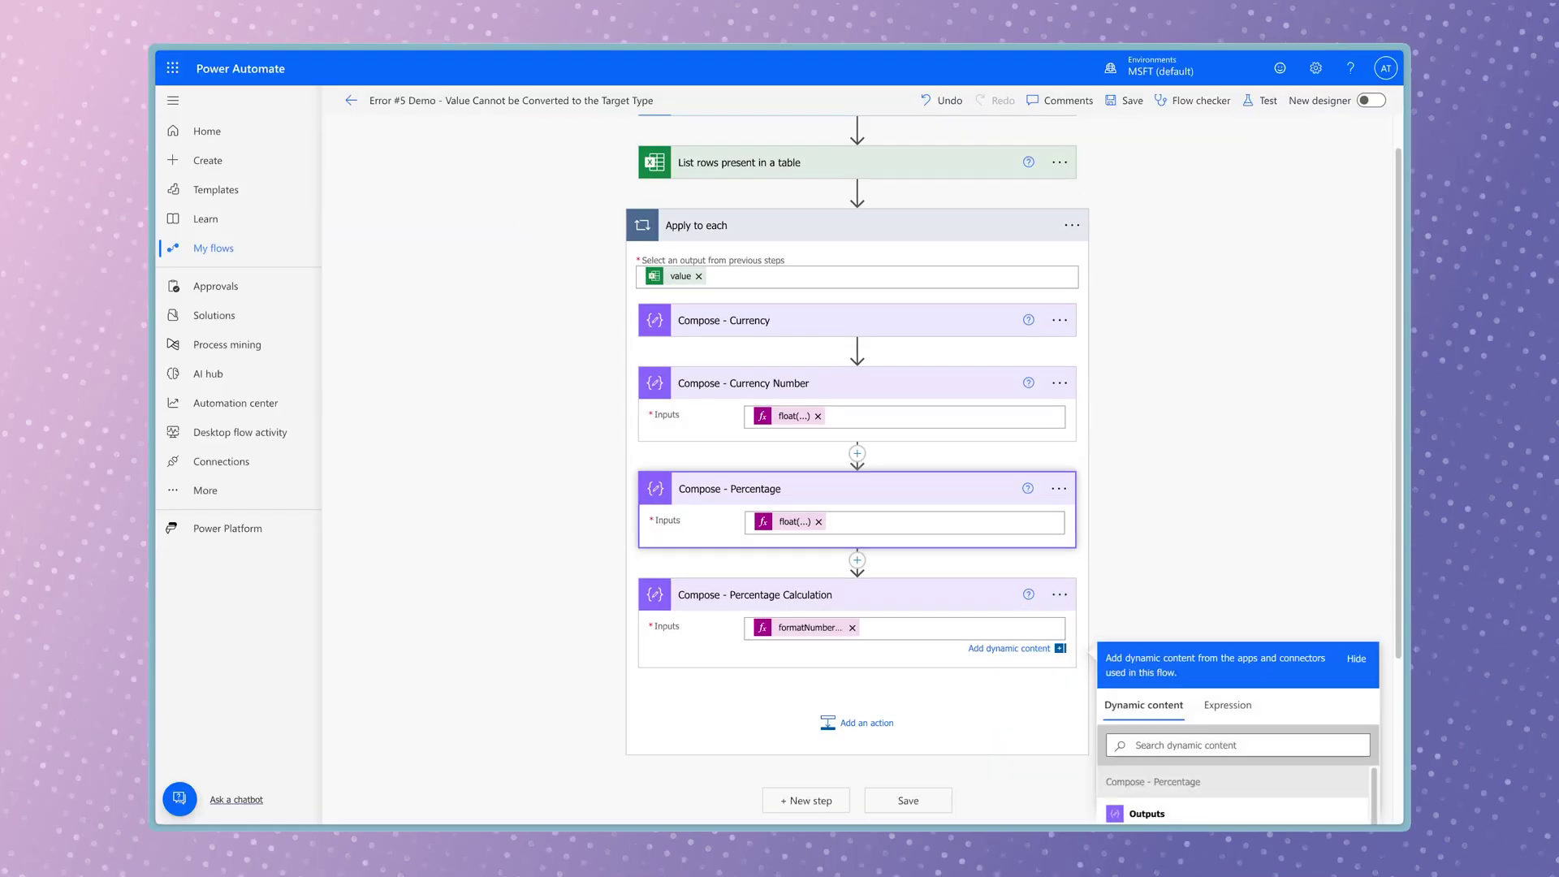
pyautogui.click(1267, 105)
# Save and run the flow, then step through iterations checking Percentage Calculation outputs such as 50.00
pyautogui.click(1179, 798)
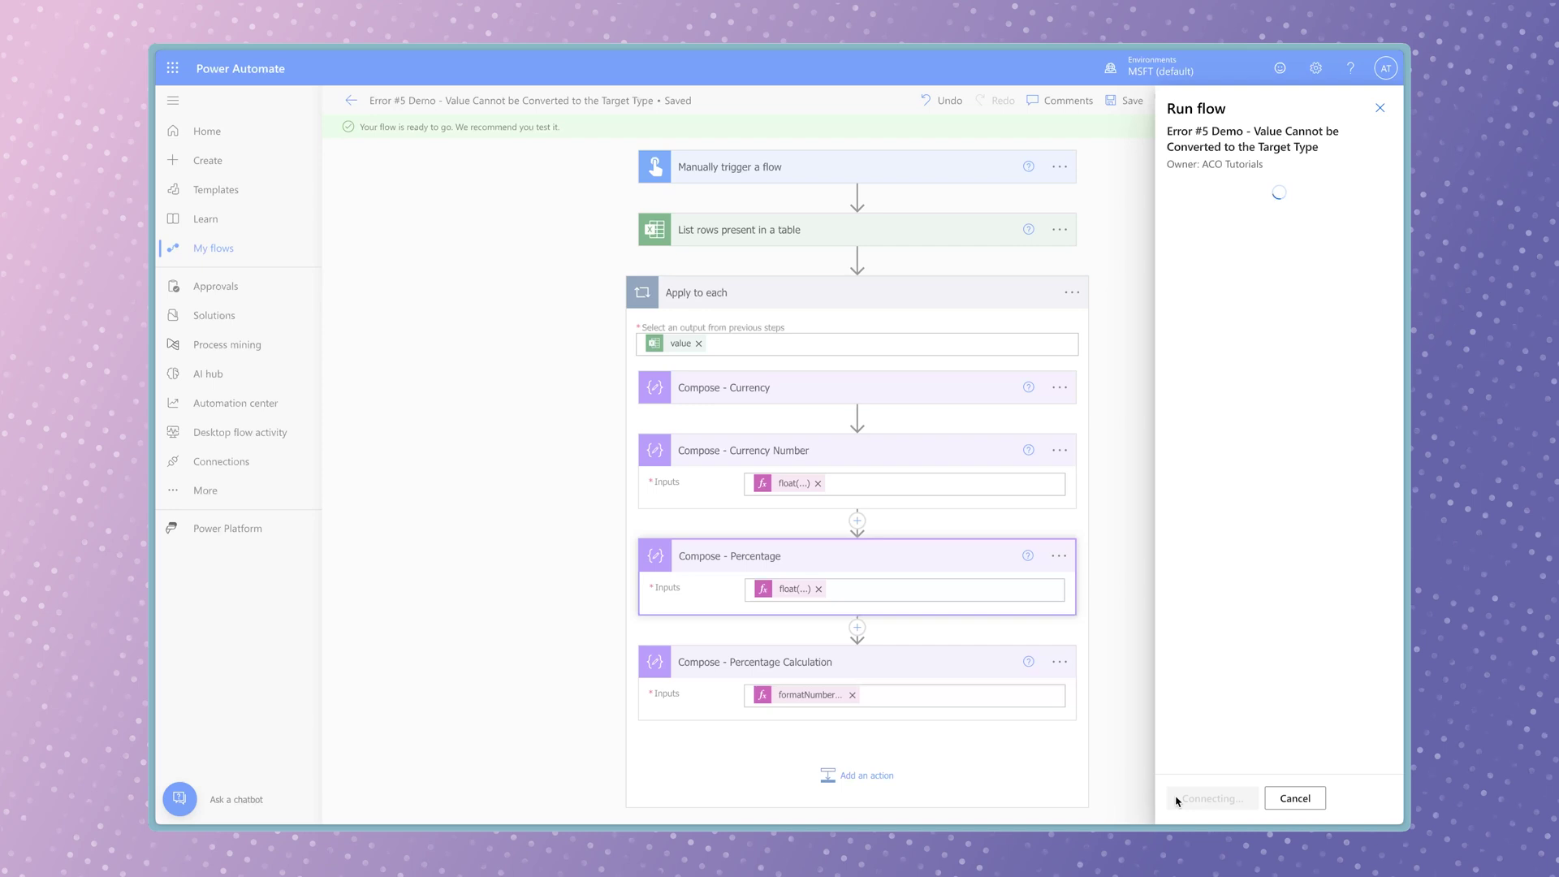
pyautogui.click(1200, 798)
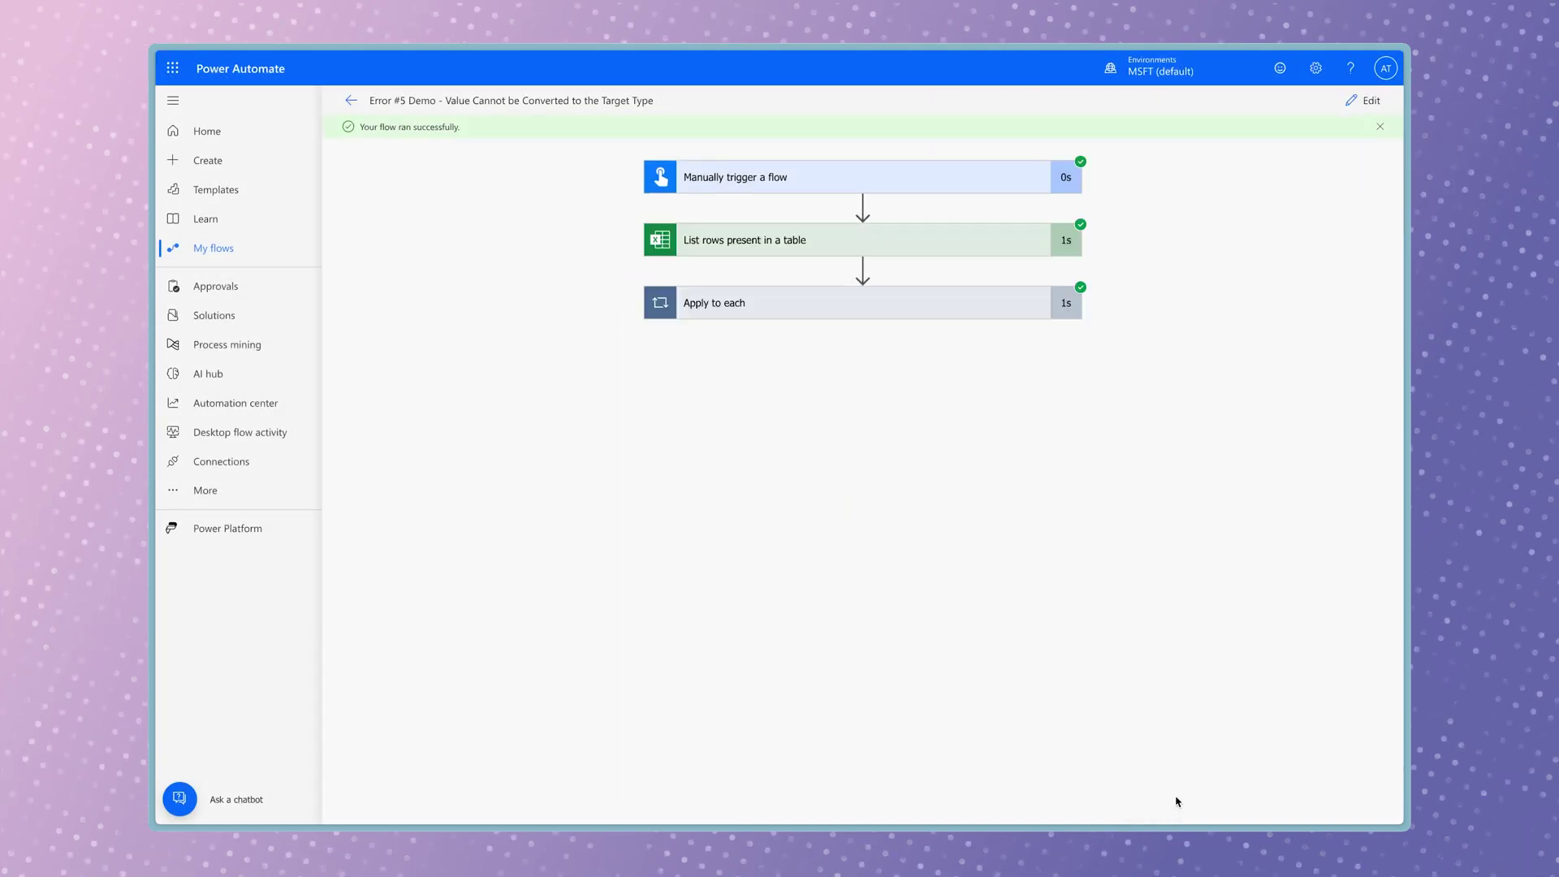
pyautogui.click(918, 315)
pyautogui.click(1062, 576)
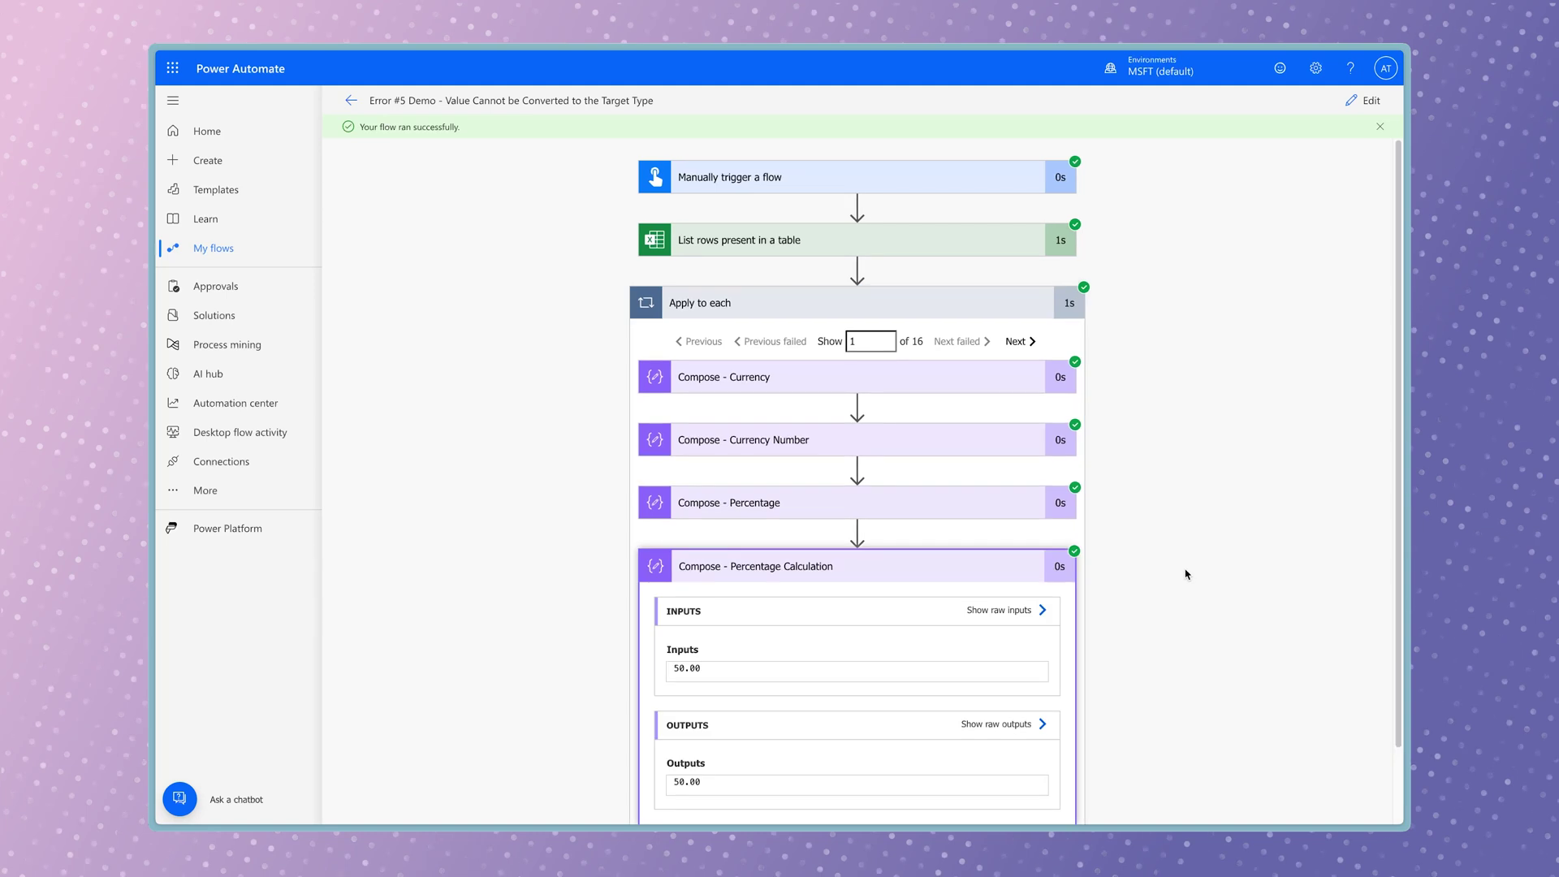
pyautogui.click(1027, 342)
pyautogui.click(1050, 343)
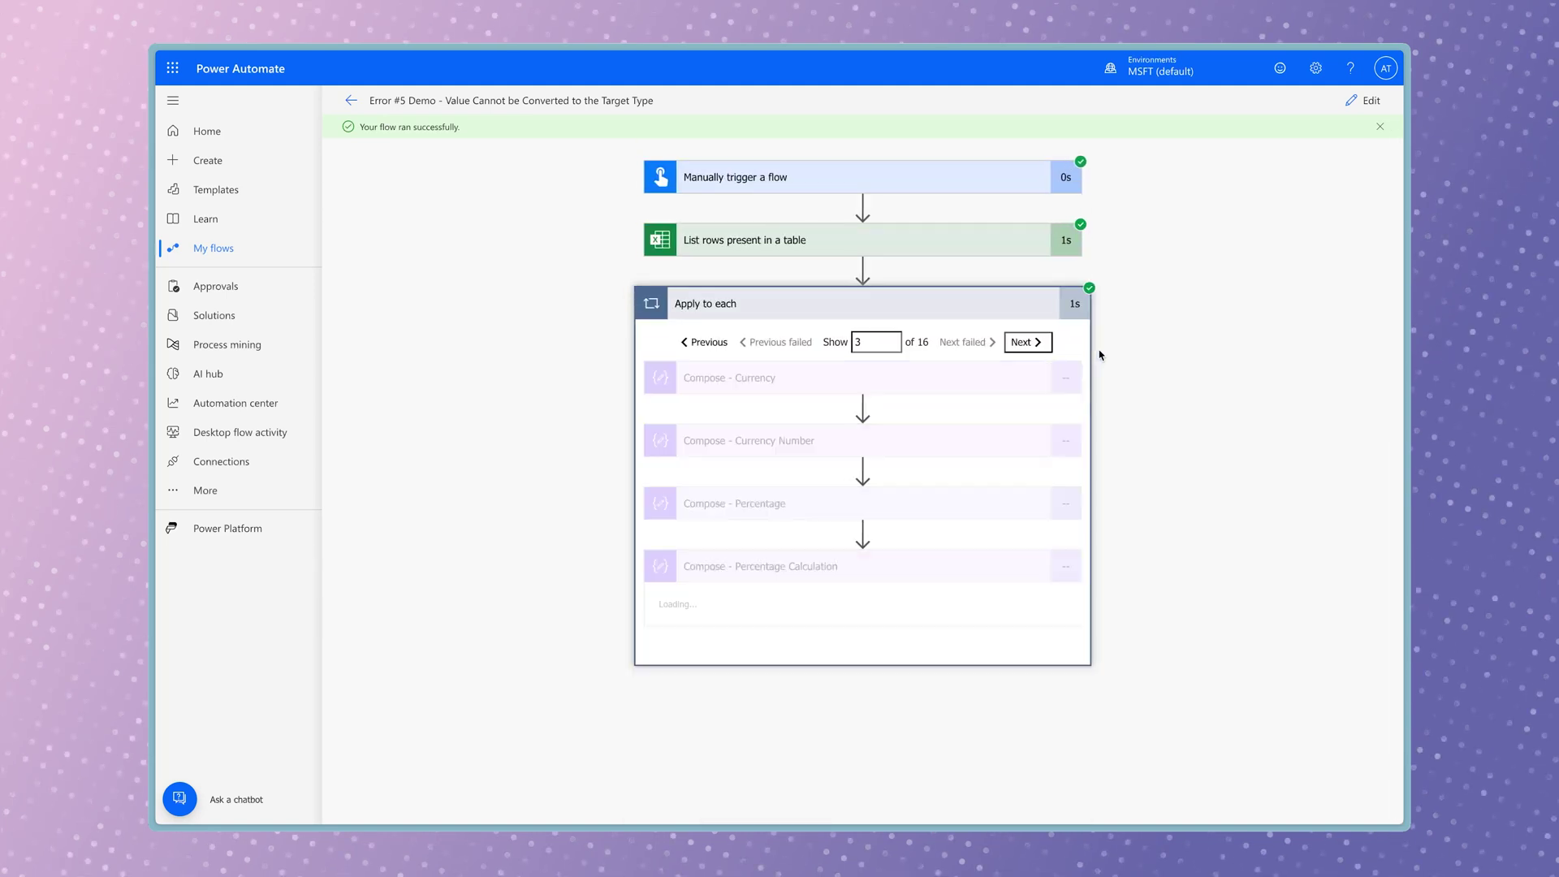